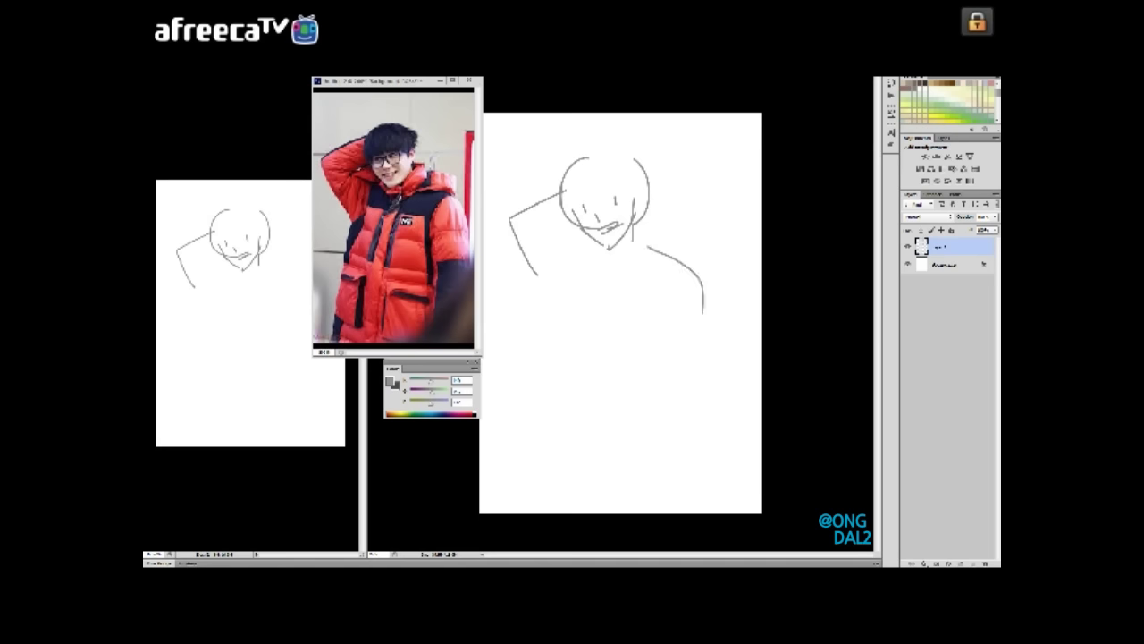
- Sketch the jacket's front centre line, the outer sleeve and the armhole below the raised arm, and shift the raised arm's lines slightly outward
left_click_drag(607, 286, 586, 438)
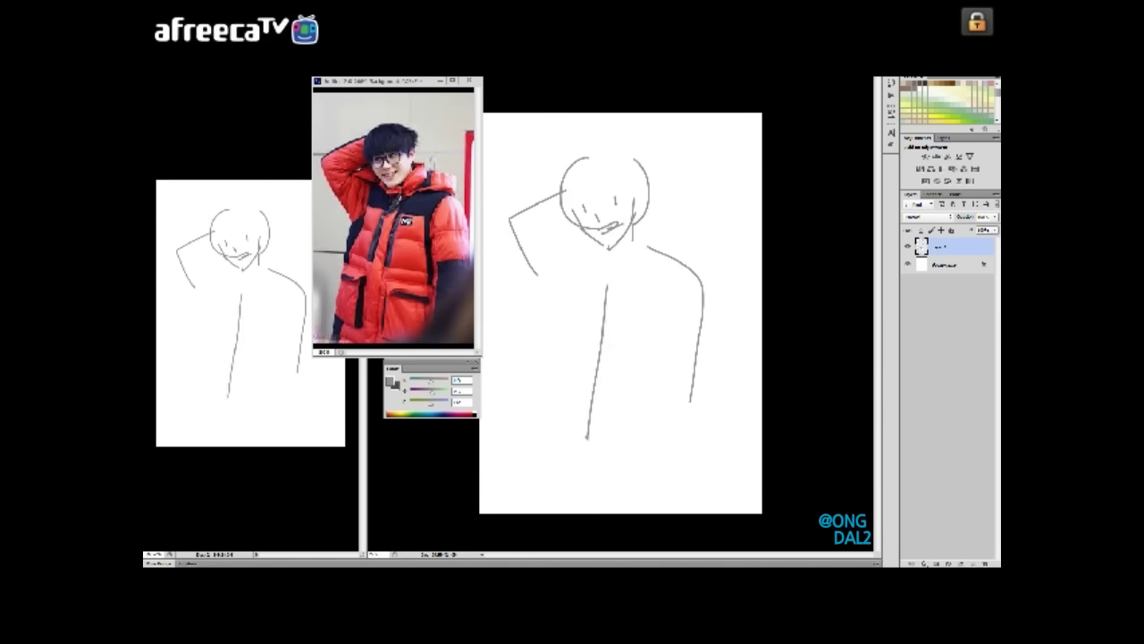
left_click_drag(715, 261, 732, 250)
left_click_drag(573, 245, 545, 301)
mouse_move(483, 172)
left_mouse_down()
mouse_move(563, 227)
mouse_move(554, 222)
left_mouse_up()
key("ctrl+d")
- Sketch the other armhole, both sides of the vest and its curved hem, undoing the unwanted strokes
left_click_drag(687, 267, 664, 342)
left_click_drag(677, 374, 677, 398)
left_click_drag(548, 304, 529, 440)
left_click_drag(677, 351, 666, 444)
left_click_drag(541, 439, 662, 445)
key("ctrl+z")
key("ctrl+z")
- Extend the lowered arm's outer line to the hem, outline the body below the hem and redraw the vest's side line
mouse_move(704, 285)
left_mouse_down()
mouse_move(704, 449)
mouse_move(690, 414)
mouse_move(693, 447)
left_mouse_up()
key("ctrl+z")
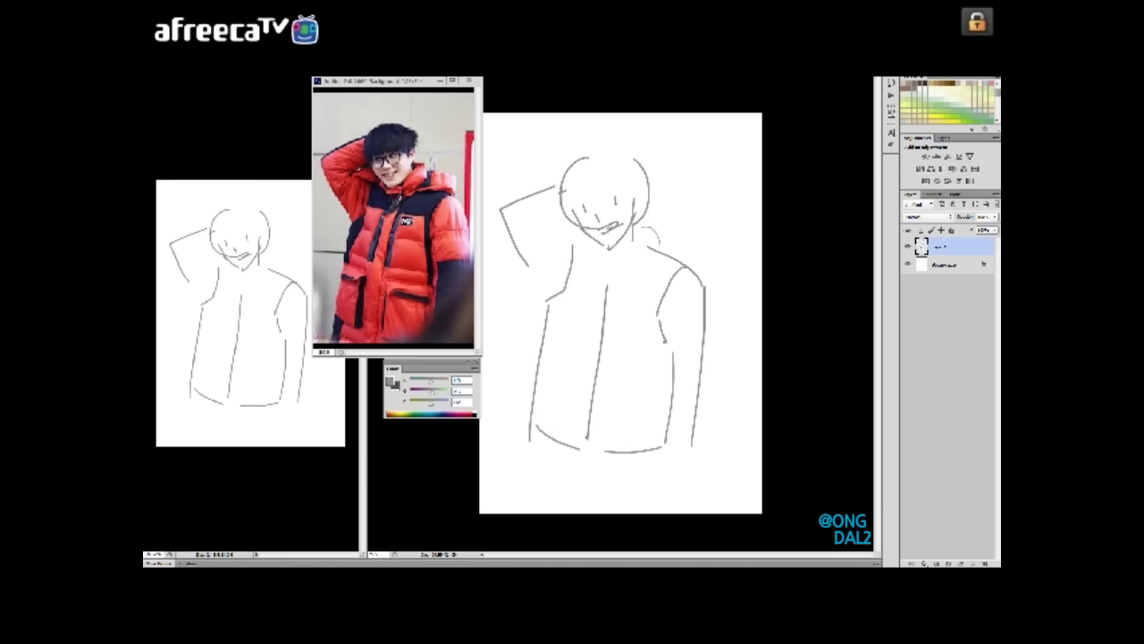
mouse_move(534, 435)
left_mouse_down()
mouse_move(523, 481)
mouse_move(563, 504)
left_mouse_up()
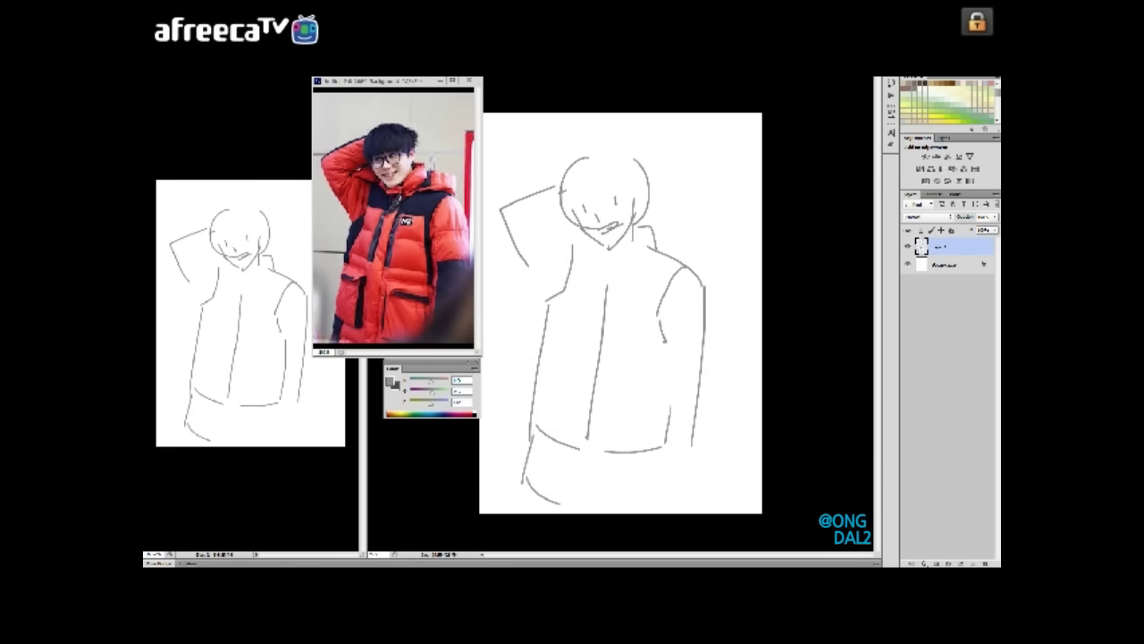
left_click_drag(667, 354, 665, 442)
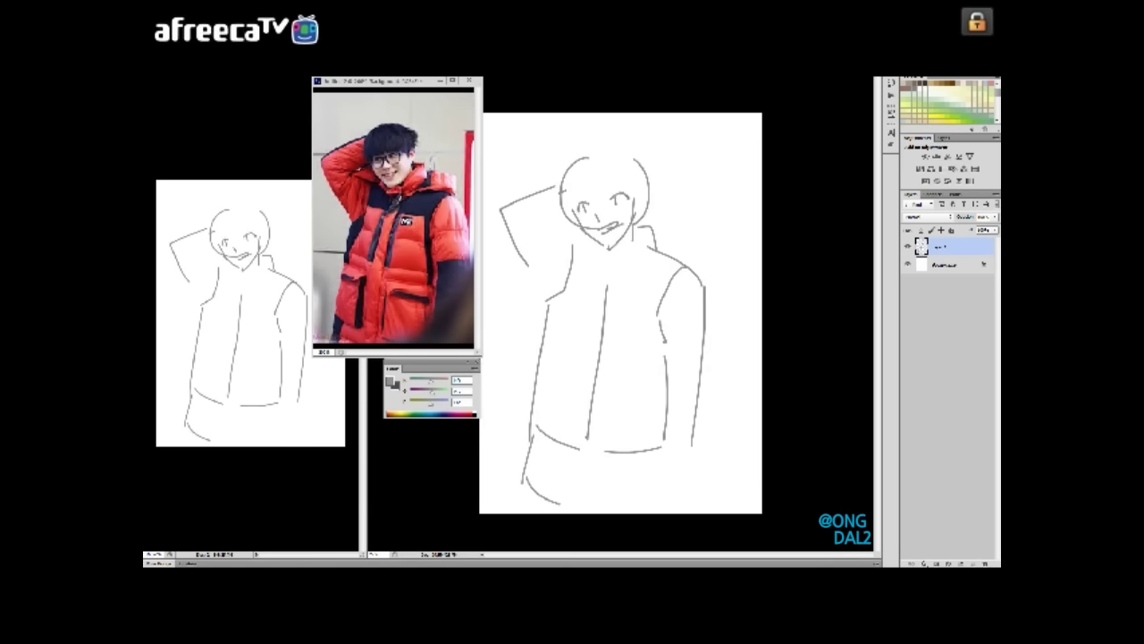
- Sketch the eye details and rectangular glasses frames across the rough face
mouse_move(599, 204)
left_mouse_down()
mouse_move(624, 218)
mouse_move(626, 191)
left_mouse_up()
mouse_move(678, 135)
left_mouse_down()
mouse_move(738, 191)
mouse_move(660, 187)
left_mouse_up()
left_click_drag(738, 143, 762, 136)
right_click(715, 145)
key("Escape")
mouse_move(683, 136)
left_mouse_down()
mouse_move(684, 191)
mouse_move(706, 191)
left_mouse_up()
mouse_move(719, 136)
left_mouse_down()
mouse_move(721, 192)
mouse_move(733, 191)
left_mouse_up()
key("d")
left_click_drag(733, 136, 734, 191)
left_click_drag(657, 165, 755, 165)
right_click(672, 234)
key("Escape")
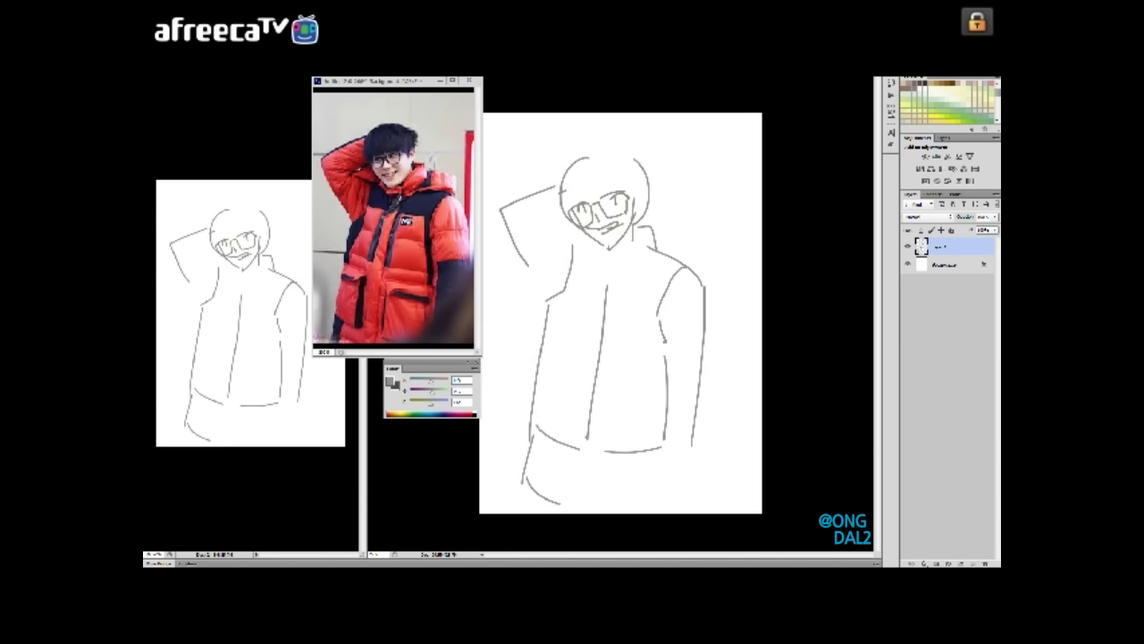
- Reduce the sketch layer's opacity to 50%, add a new layer and sample a dark colour from the reference photo
key("5")
key("ctrl+shift+n")
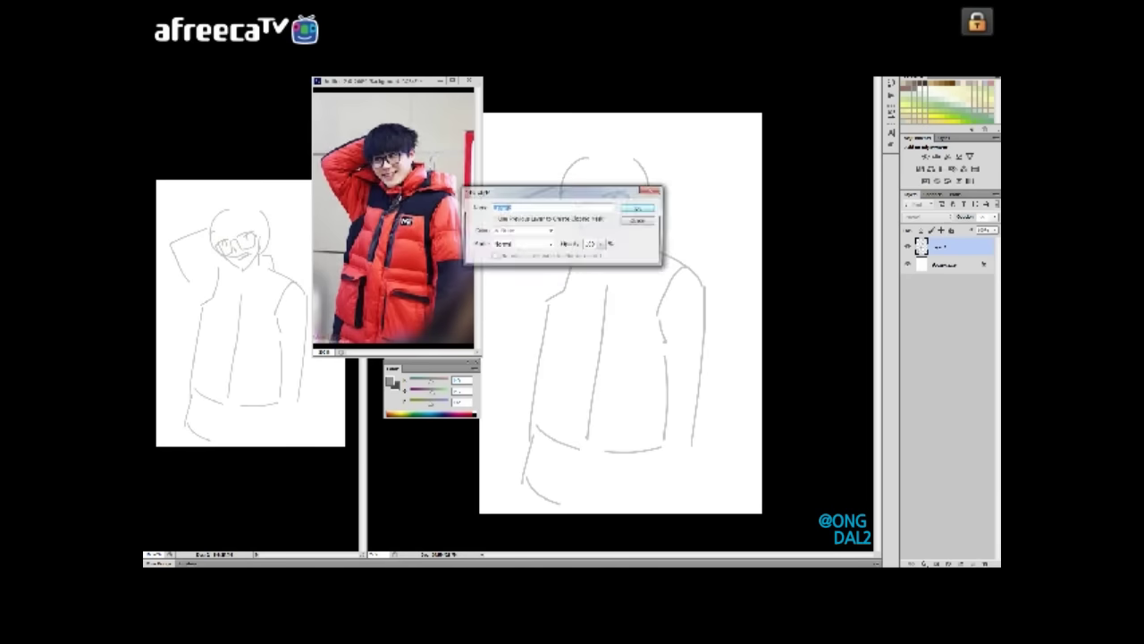
key("Return")
left_click(358, 304, "alt")
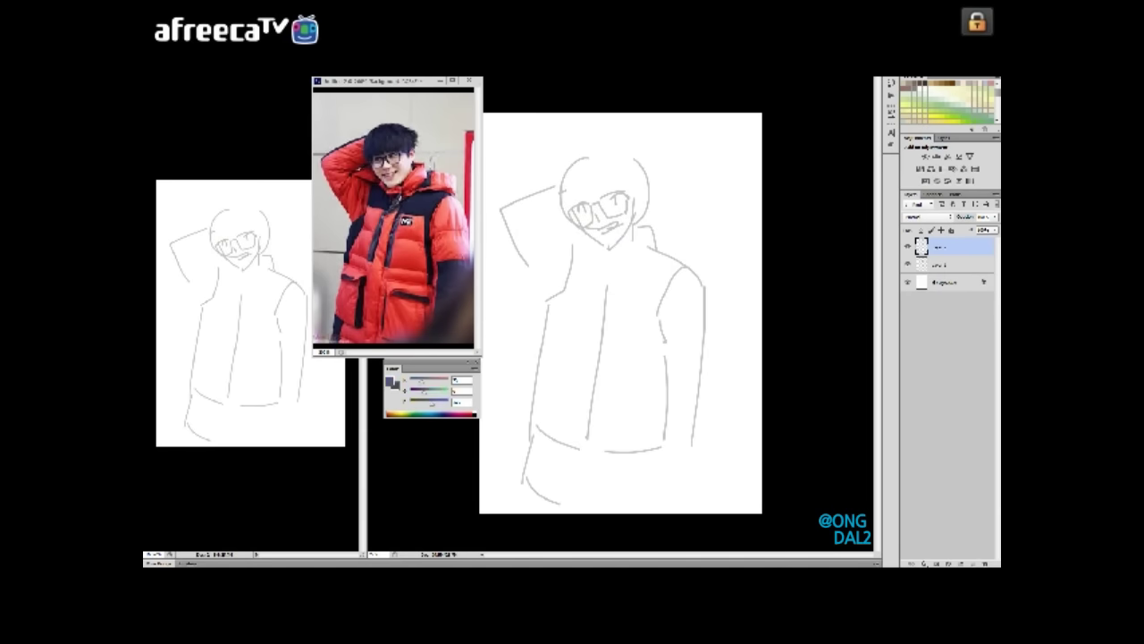
- Draw the curved parting and jagged fringe in dark blue on the new layer, over the forehead of the sketch
key("ctrl+z")
left_click_drag(576, 178, 592, 202)
key("ctrl+plus")
key("ctrl+Tab")
key("ctrl+plus")
key("ctrl+Tab")
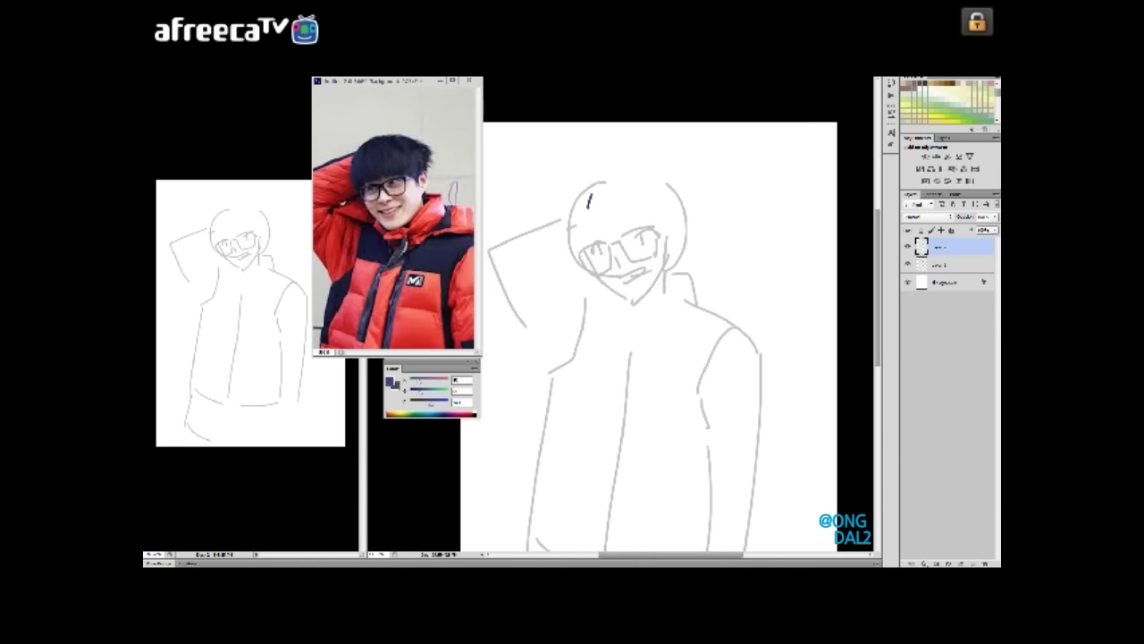
left_click_drag(637, 231, 647, 213)
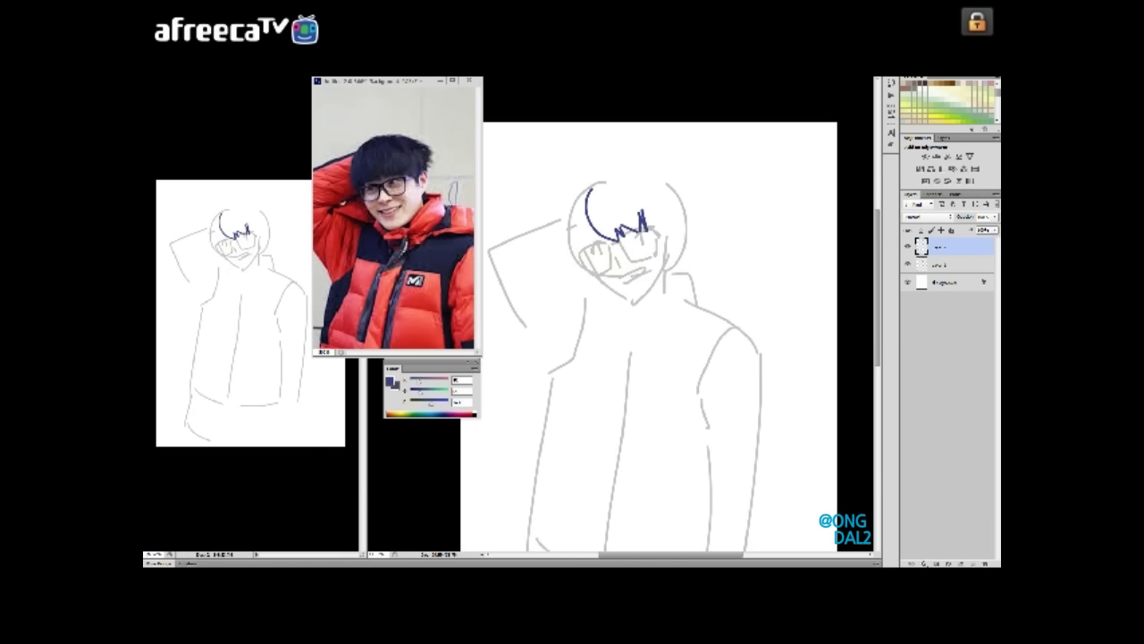
left_click_drag(592, 243, 671, 243)
key("ctrl+z")
- Draw zigzag practice strokes for hair strands in the blank area beside the head
left_click_drag(720, 168, 758, 218)
left_click_drag(745, 178, 766, 216)
left_click_drag(758, 181, 773, 211)
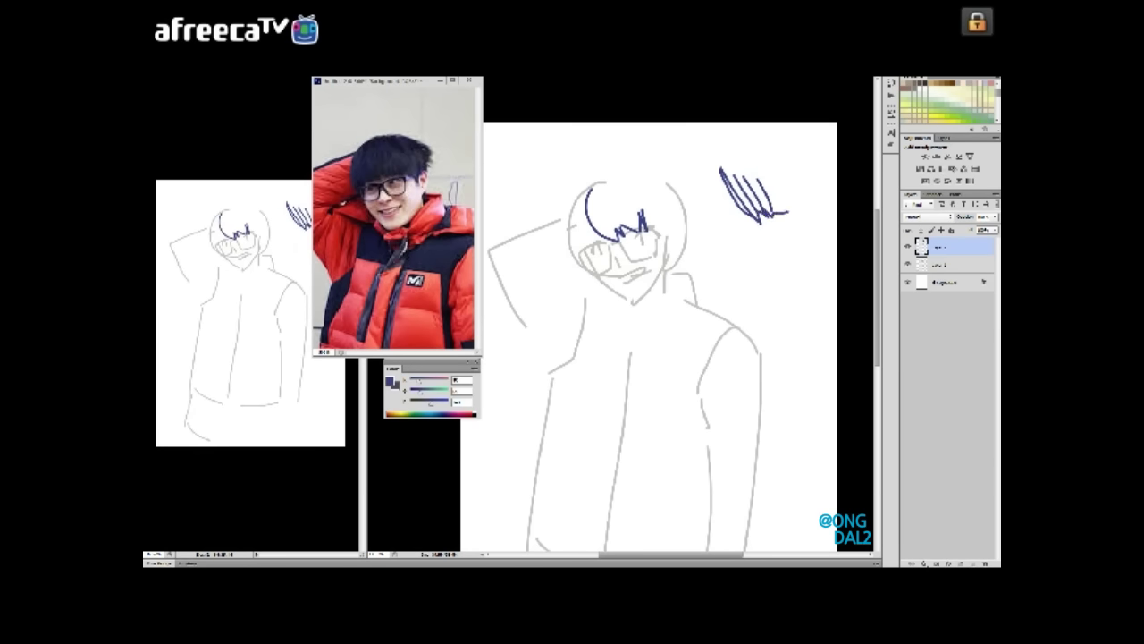
left_click_drag(662, 339, 717, 331)
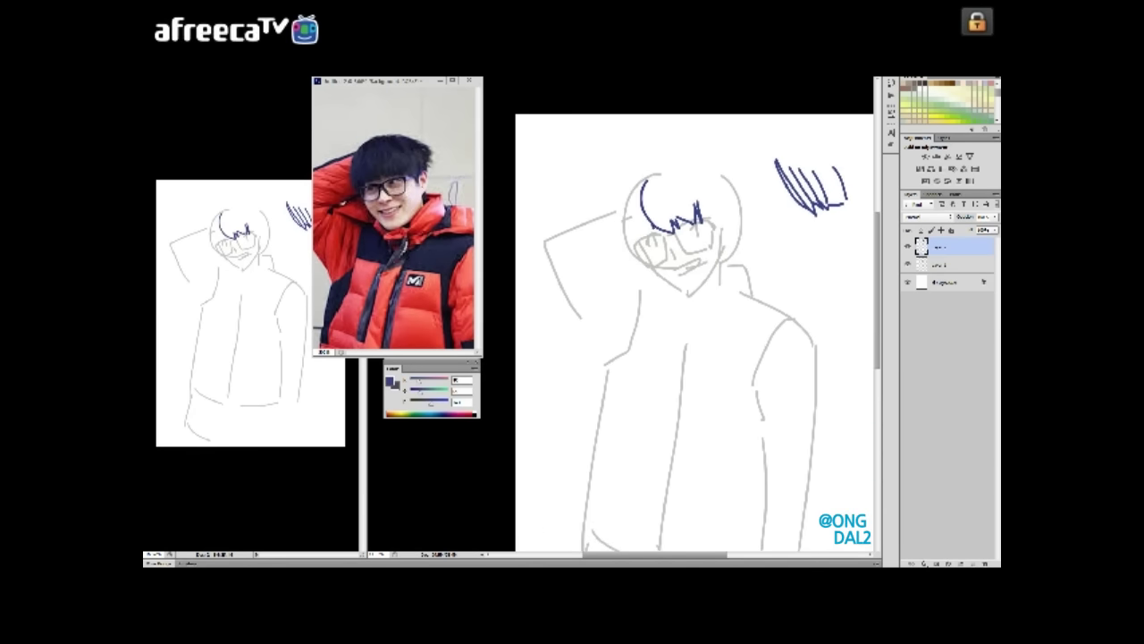
- Extend the jagged fringe toward the raised-arm side and draw the outer hair contour from the crown down
left_click_drag(646, 215, 632, 246)
left_click_drag(697, 331, 693, 325)
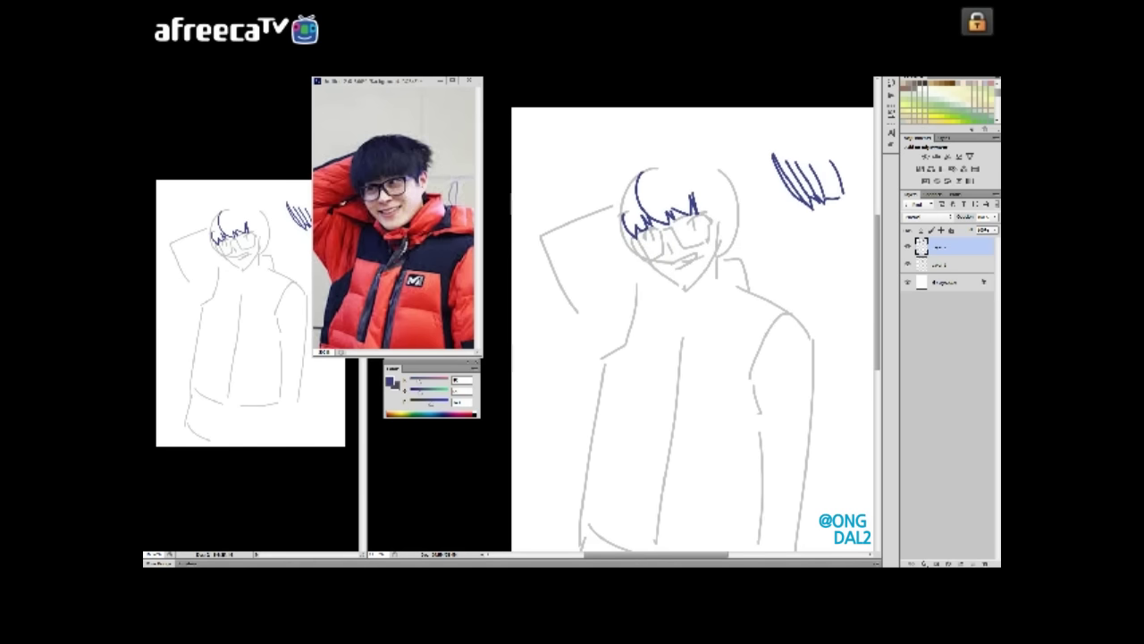
left_click_drag(671, 156, 615, 218)
left_click_drag(697, 331, 693, 333)
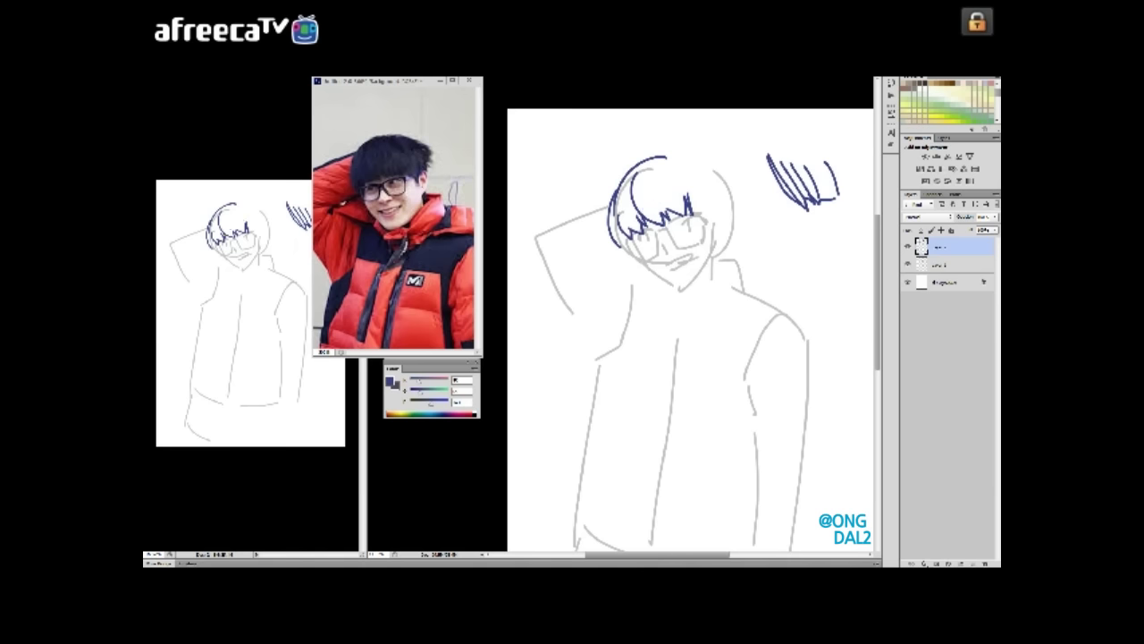
left_click_drag(679, 339, 641, 319)
left_click_drag(753, 204, 780, 272)
key("ctrl+z")
key("ctrl+z")
key("ctrl+z")
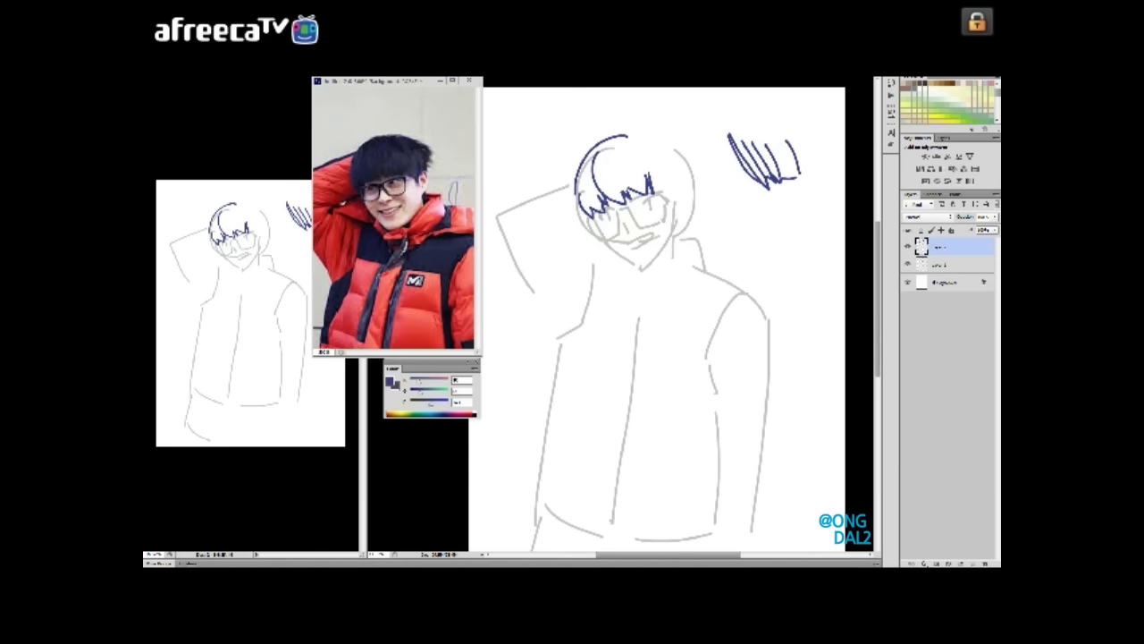
- Draw the crown line and the pointed hair strands on the side of the fringe away from the raised arm
left_click_drag(662, 322, 665, 324)
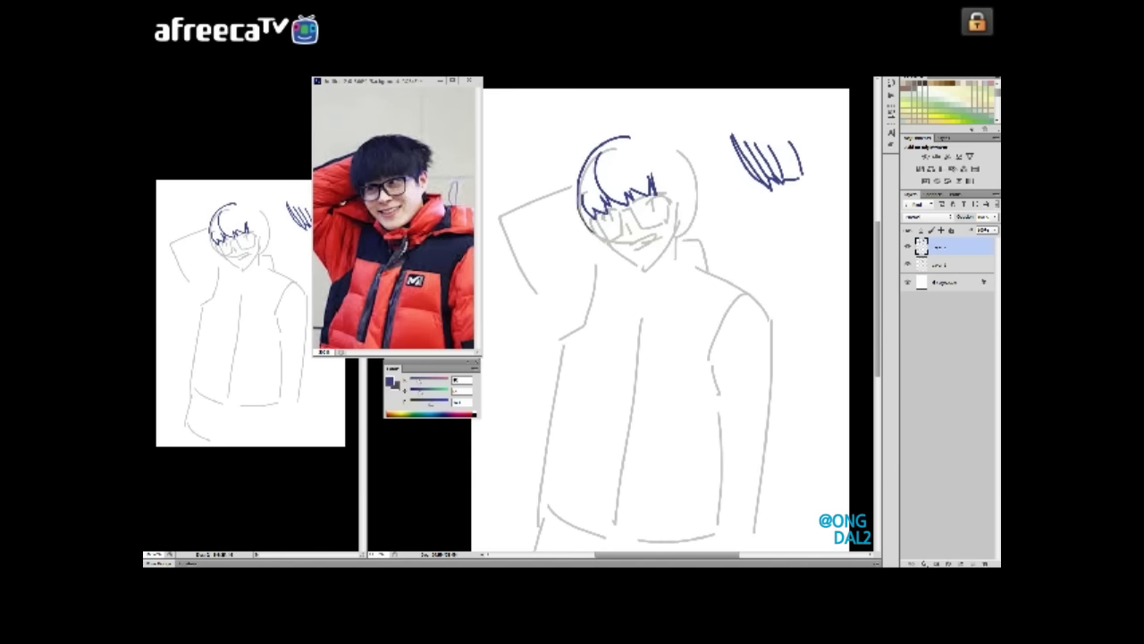
left_click_drag(665, 324, 663, 322)
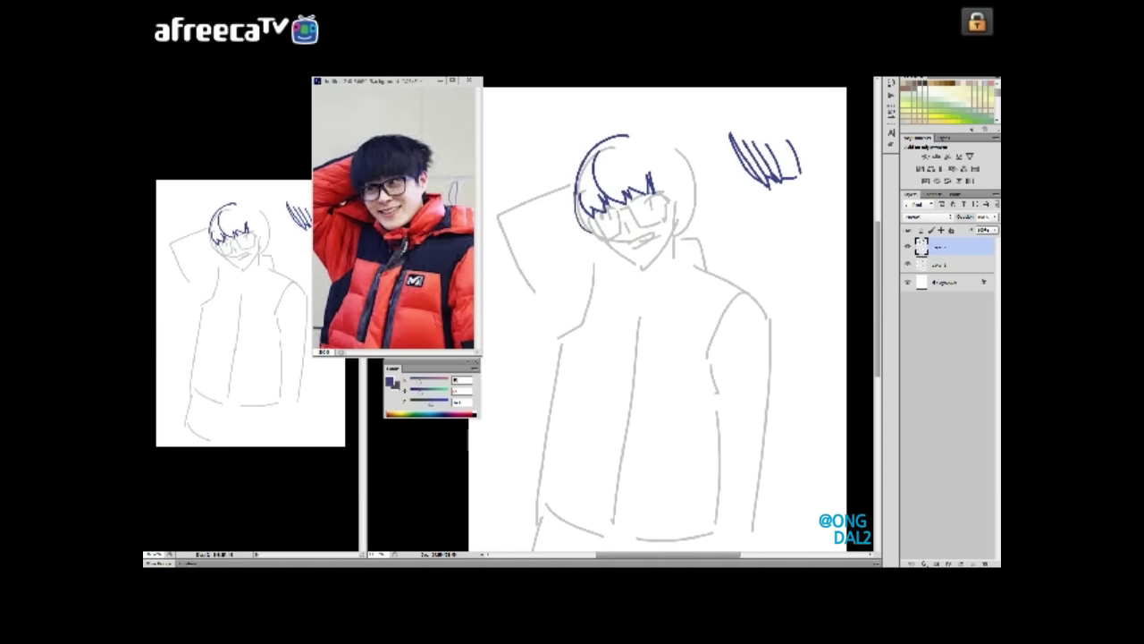
left_click_drag(666, 322, 663, 320)
mouse_move(631, 145)
left_mouse_down()
mouse_move(635, 131)
mouse_move(677, 179)
left_mouse_up()
left_click_drag(663, 322, 661, 324)
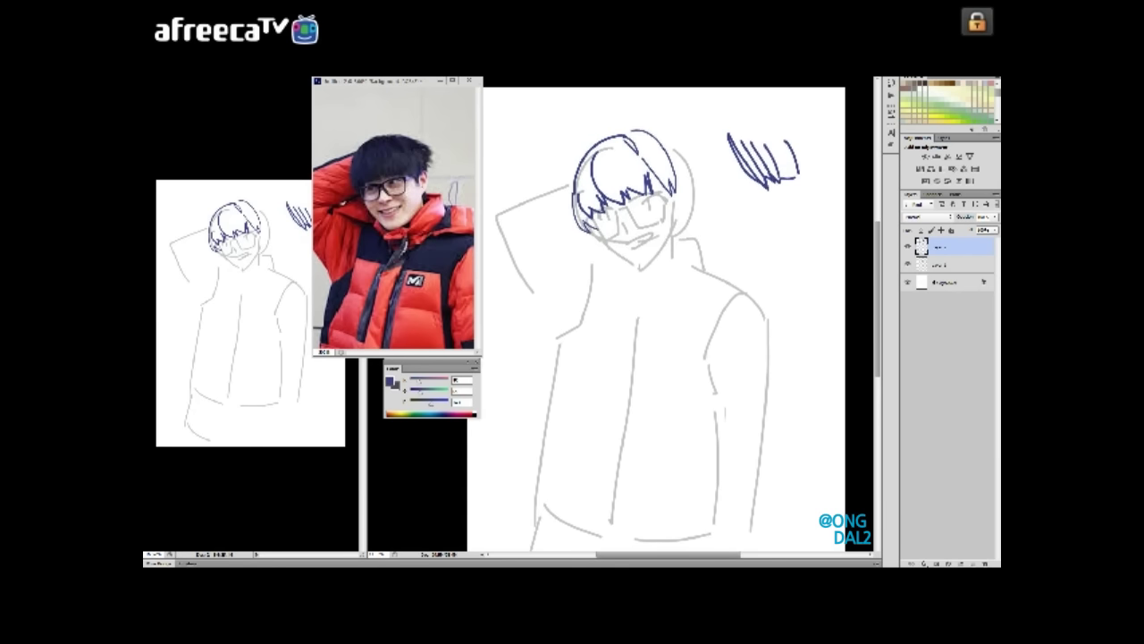
- Draw the spiky hair tips at the back of the head, the ear and the nape line
left_click_drag(633, 132, 689, 163)
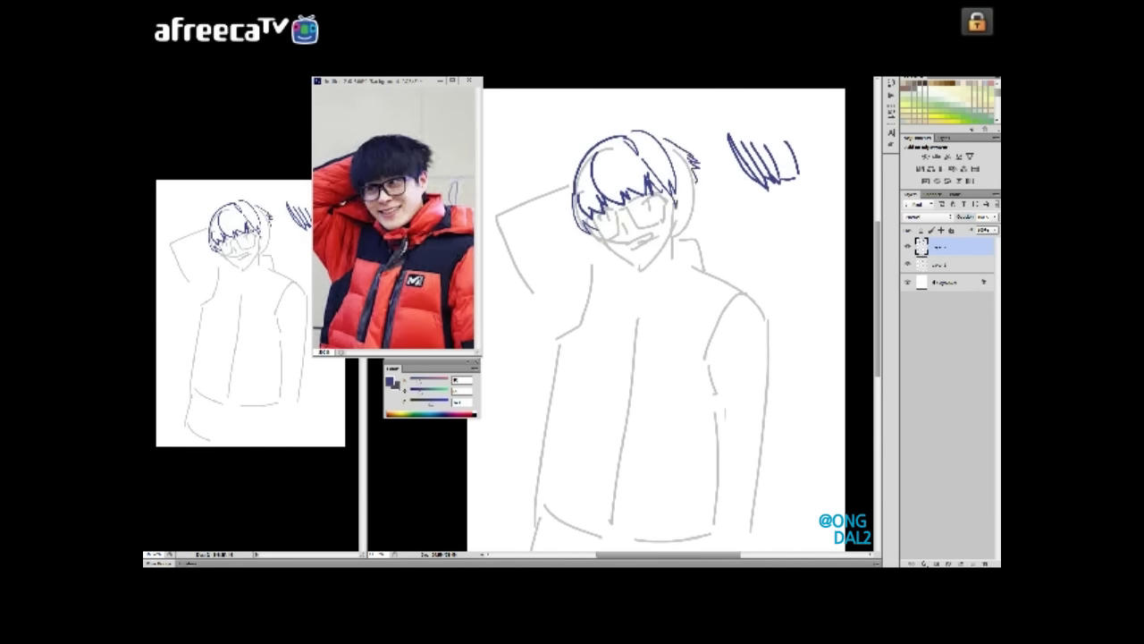
left_click_drag(631, 127, 702, 156)
left_click_drag(664, 322, 662, 314)
left_click_drag(670, 143, 696, 175)
left_click_drag(661, 315, 658, 312)
left_click_drag(690, 168, 683, 197)
left_click_drag(662, 311, 659, 302)
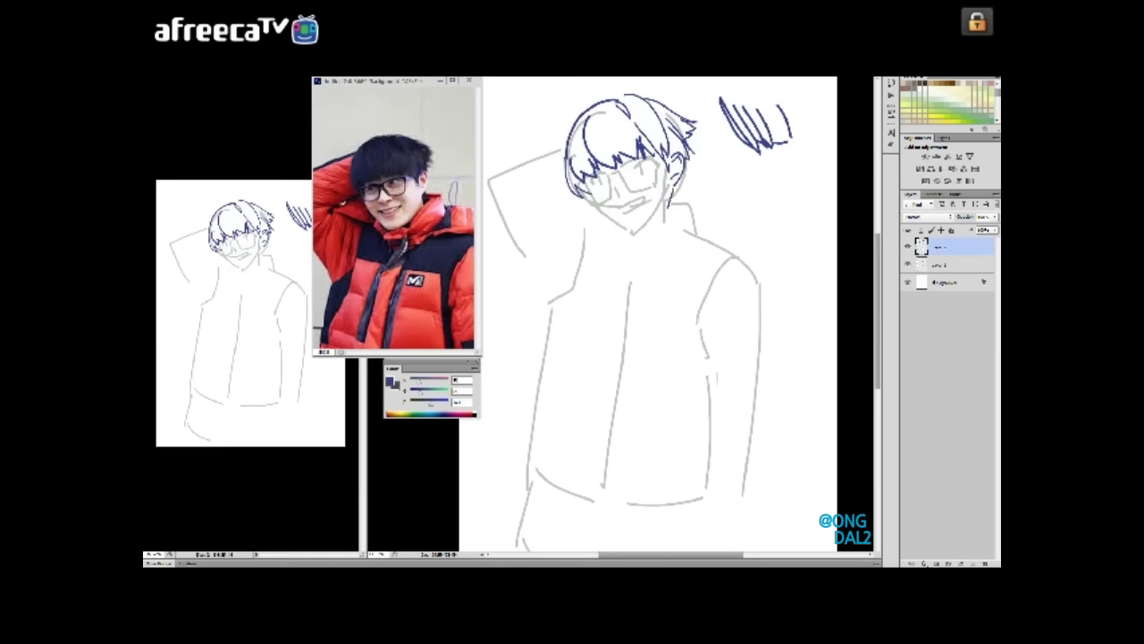
- Add a new layer above the hair line art, fade the rough sketch layer further and make the new layer active
scroll(648, 313, "down", 2)
scroll(649, 312, "up", 2)
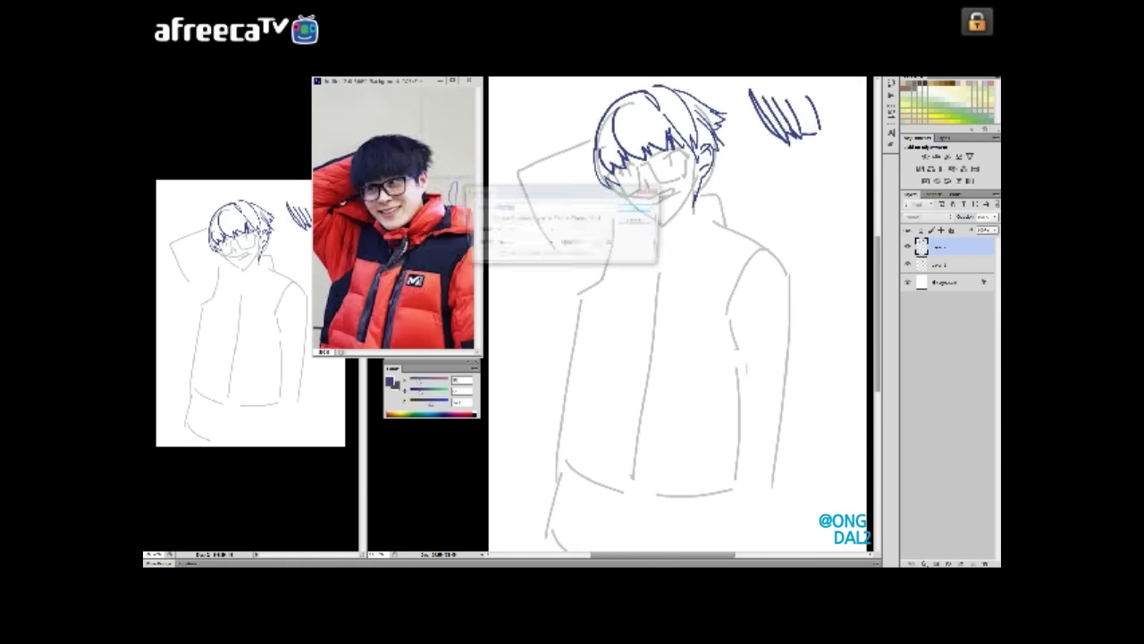
key("Escape")
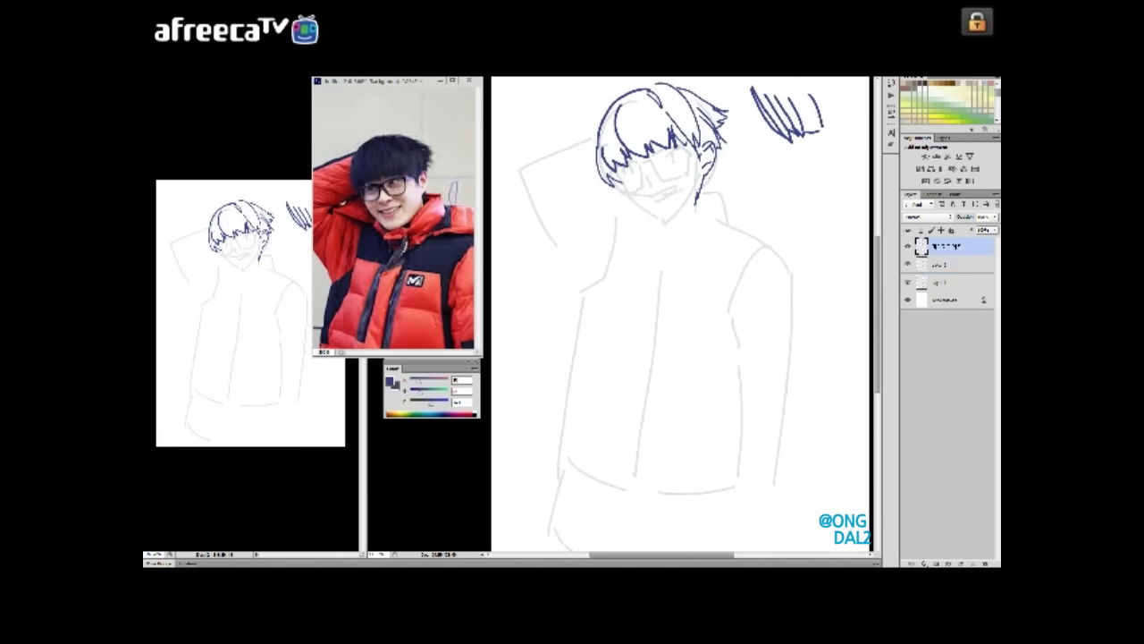
key("ctrl+plus")
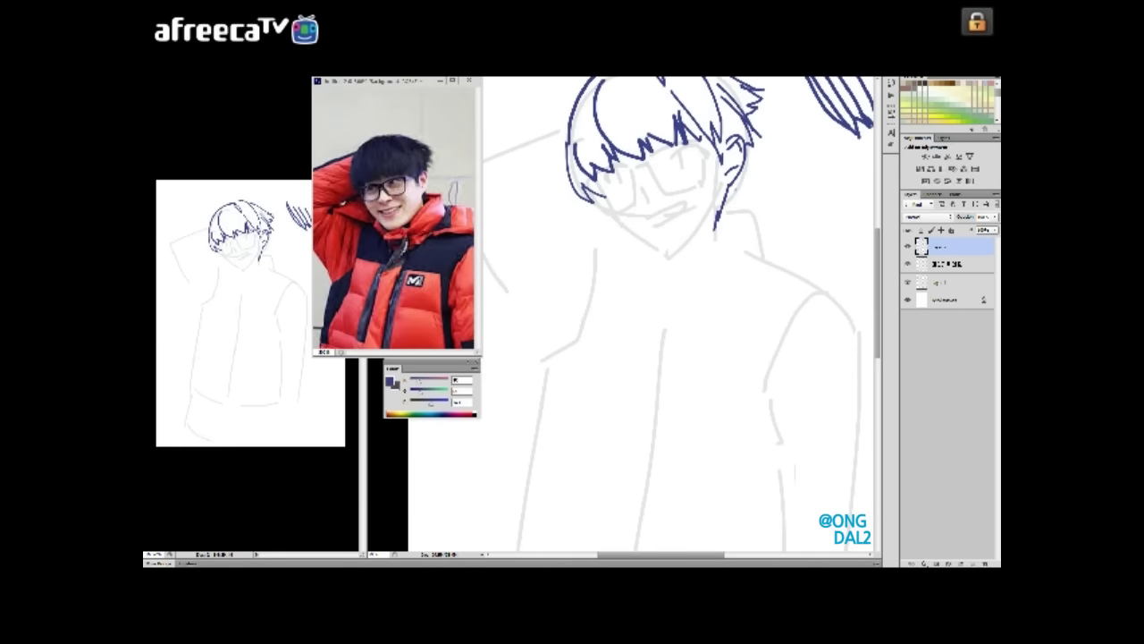
key("ctrl+plus")
key("ctrl+Tab")
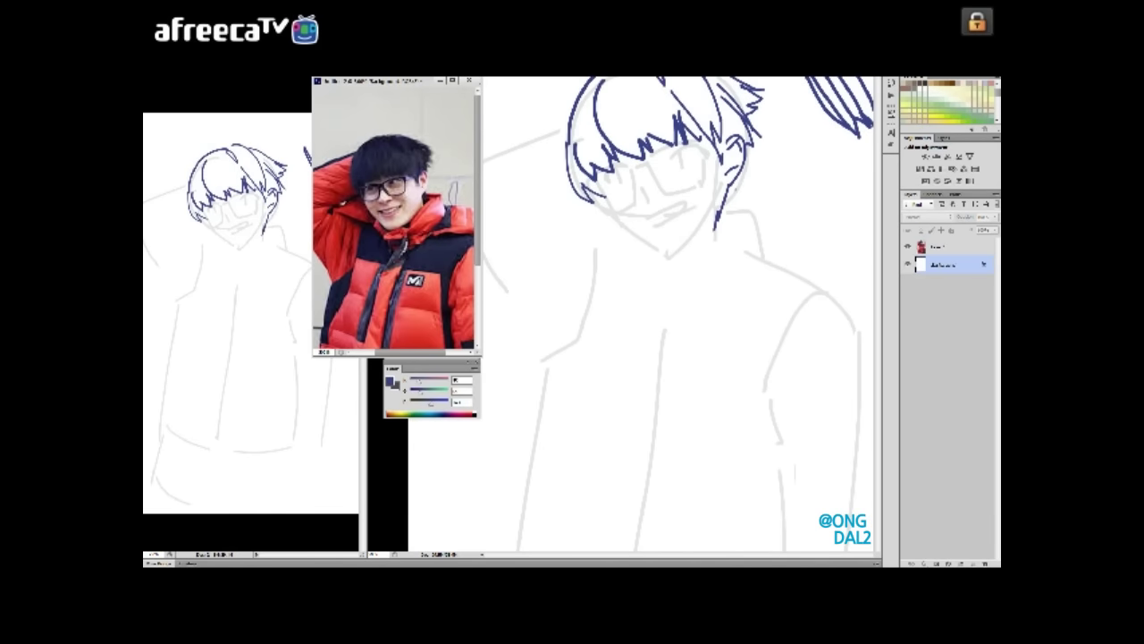
key("ctrl+Tab")
key("ctrl+plus")
key("ctrl+plus")
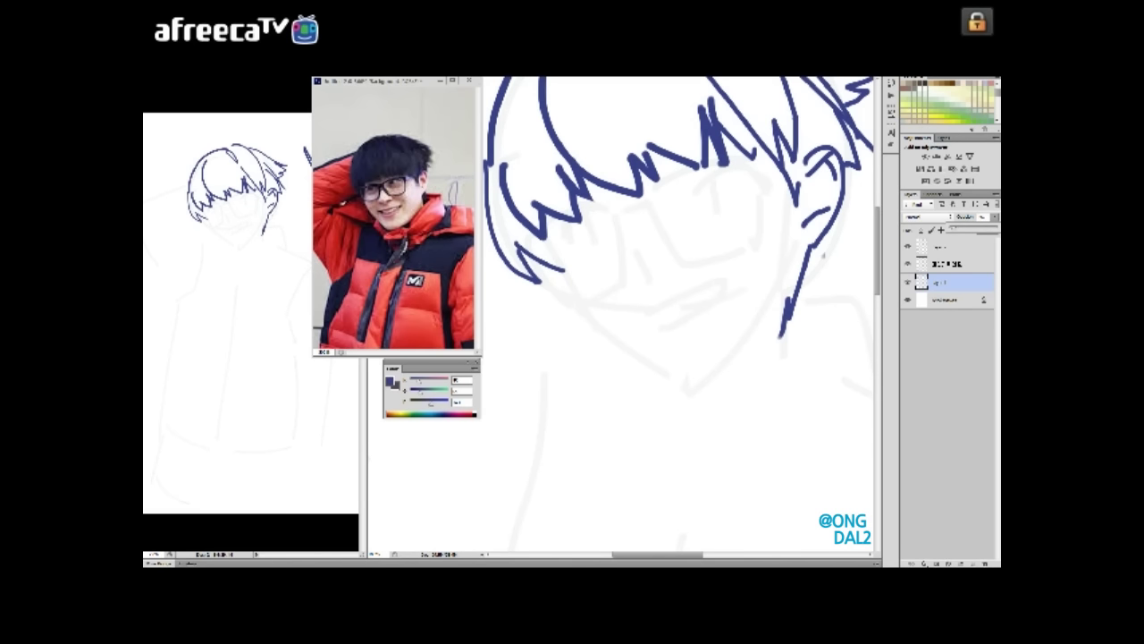
left_click(948, 246)
- Draw the chin mark, the nose line and the open smiling mouth in dark blue on the new layer
left_click_drag(680, 313, 673, 331)
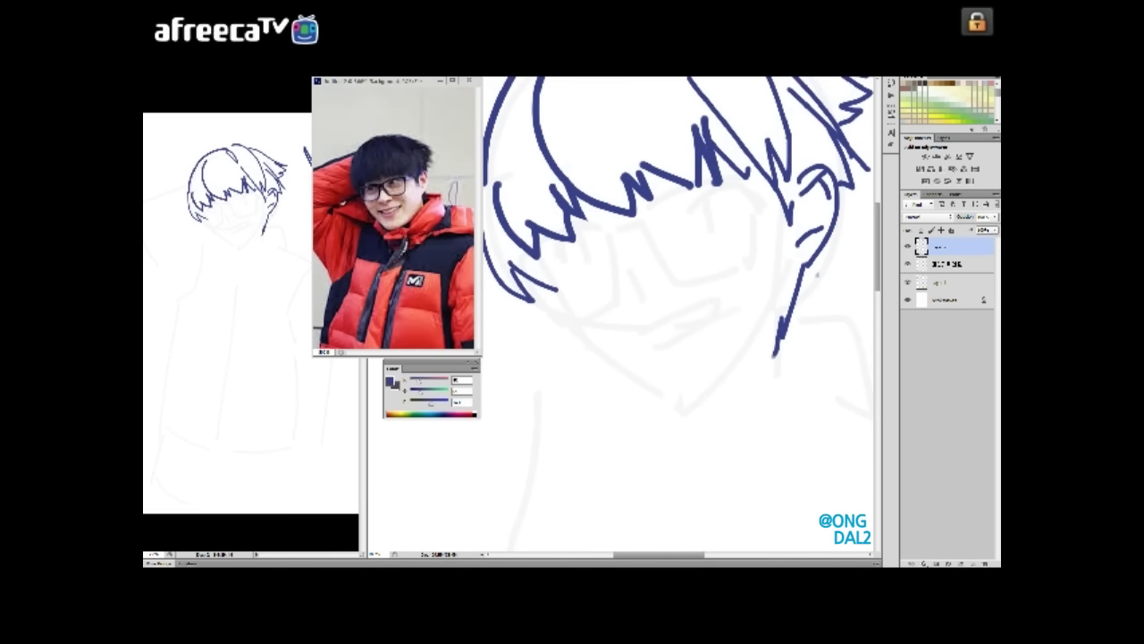
left_click_drag(667, 408, 711, 394)
left_click_drag(679, 358, 683, 334)
left_click_drag(624, 244, 638, 266)
left_click_drag(616, 202, 636, 276)
left_click_drag(679, 313, 677, 302)
left_click_drag(669, 284, 715, 265)
key("ctrl+z")
left_click_drag(628, 297, 717, 268)
left_click_drag(679, 313, 682, 321)
mouse_move(677, 195)
left_mouse_down()
mouse_move(715, 163)
mouse_move(754, 172)
mouse_move(688, 190)
mouse_move(710, 176)
left_mouse_up()
key("ctrl+z")
left_click_drag(801, 166, 835, 158)
mouse_move(685, 165)
left_mouse_down()
mouse_move(696, 174)
mouse_move(689, 190)
mouse_move(705, 172)
mouse_move(742, 174)
mouse_move(701, 158)
left_mouse_up()
key("ctrl+z")
key("ctrl+z")
key("ctrl+z")
key("ctrl+z")
key("ctrl+z")
key("ctrl+z")
key("ctrl+z")
key("ctrl+z")
key("ctrl+z")
- Draw two small oval eyes beneath the fringe
left_click_drag(580, 195, 577, 191)
scroll(680, 313, "right", 2)
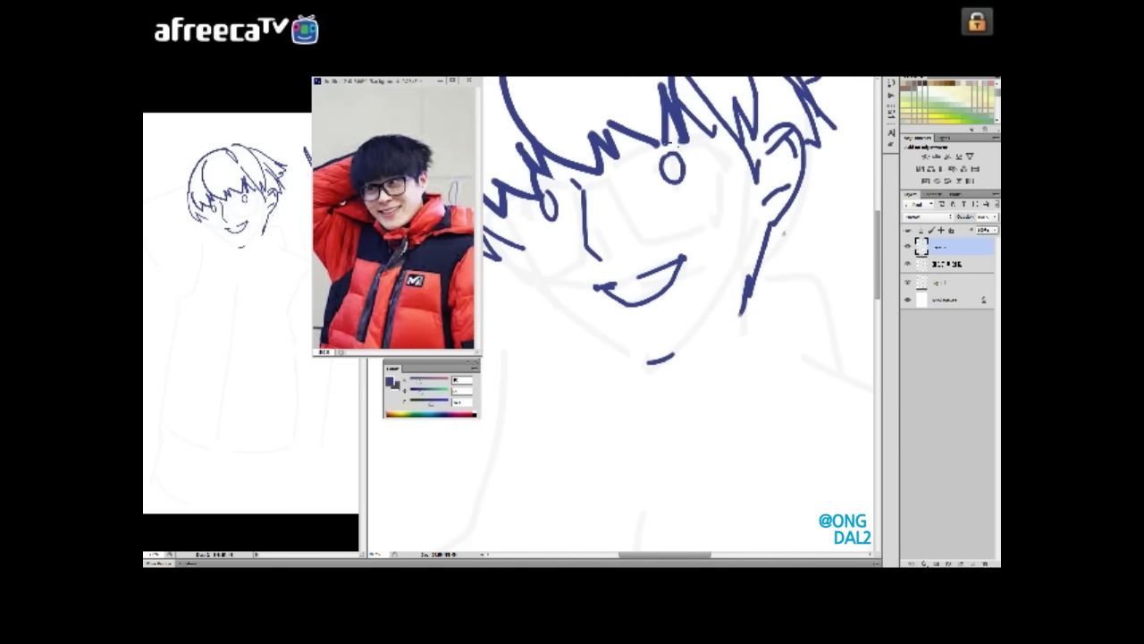
left_click_drag(527, 143, 697, 183)
key("ctrl+d")
scroll(661, 268, "right", 1)
scroll(662, 268, "up", 1)
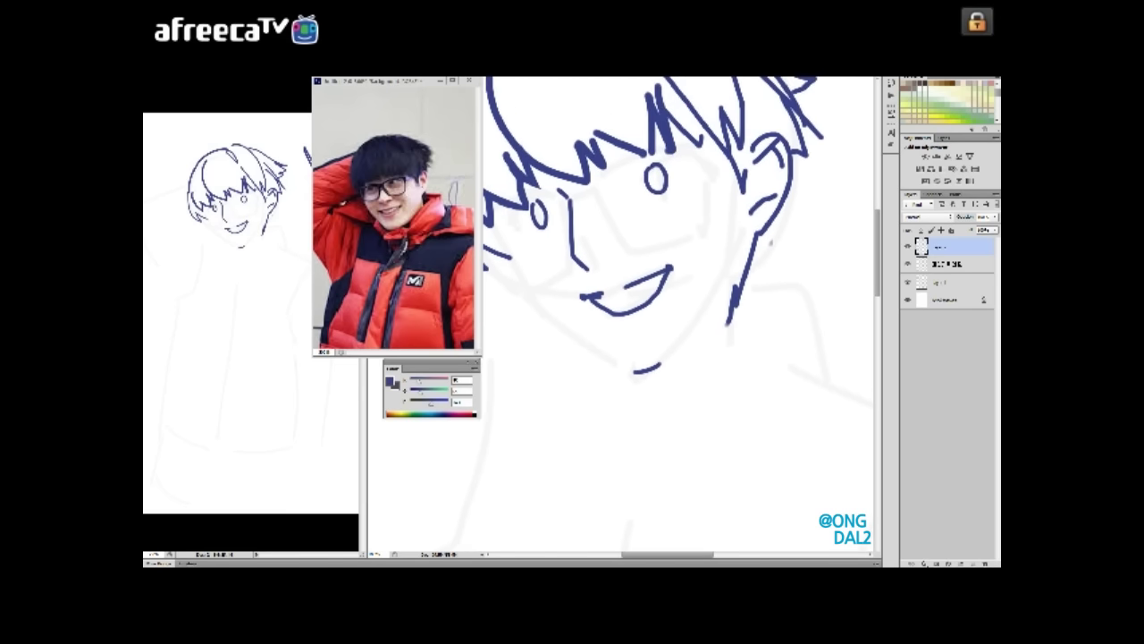
key("ctrl+z")
- Draw arched upper eyelids over both oval eyes, undoing the unsatisfactory stroke
mouse_move(637, 179)
left_mouse_down()
mouse_move(684, 157)
mouse_move(700, 169)
left_mouse_up()
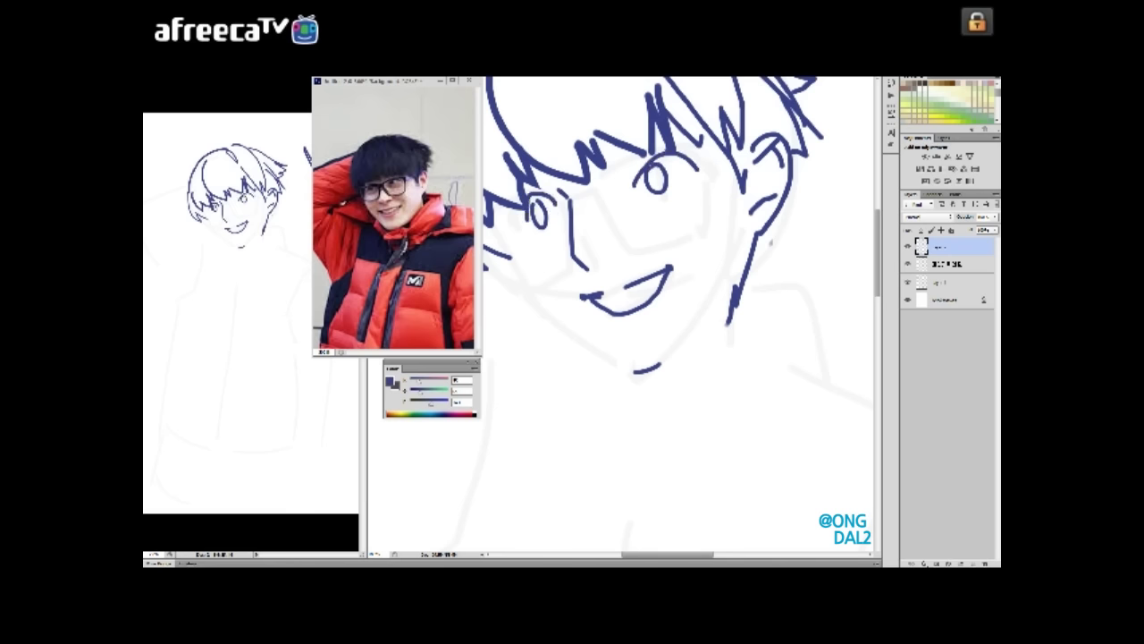
scroll(661, 268, "right", 1)
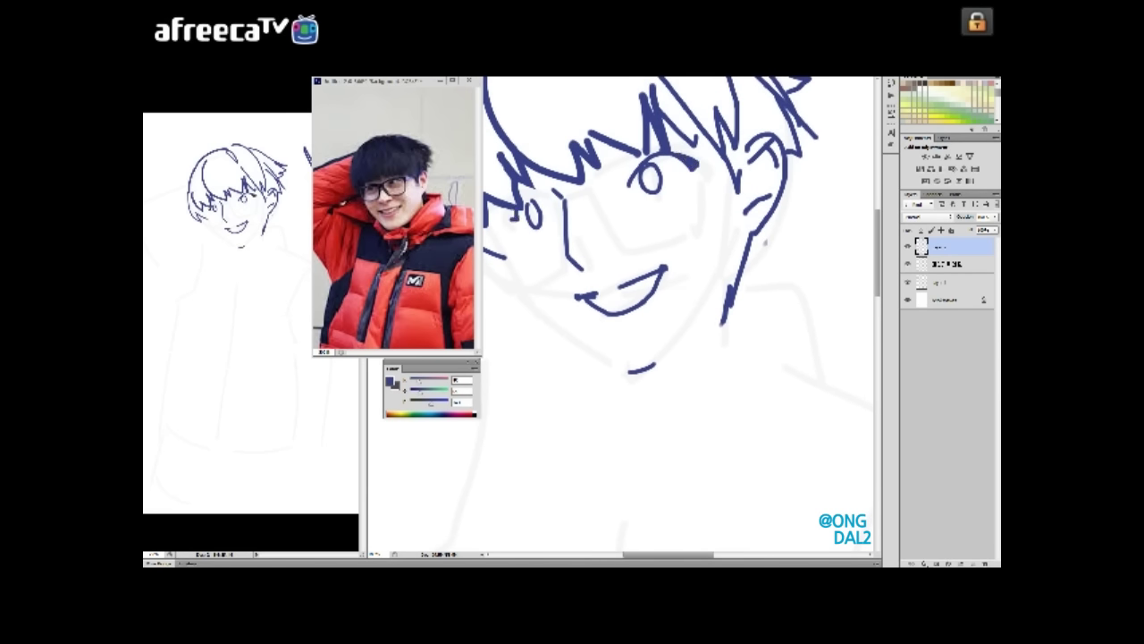
left_click_drag(522, 195, 550, 201)
key("ctrl+z")
scroll(662, 268, "right", 1)
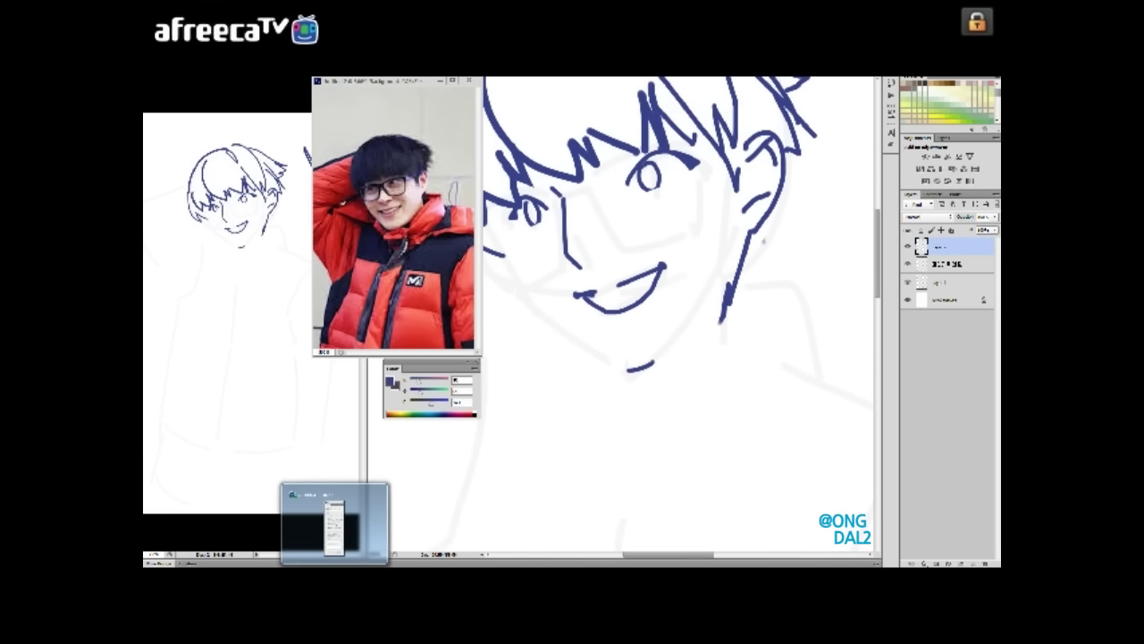
scroll(661, 268, "down", 1)
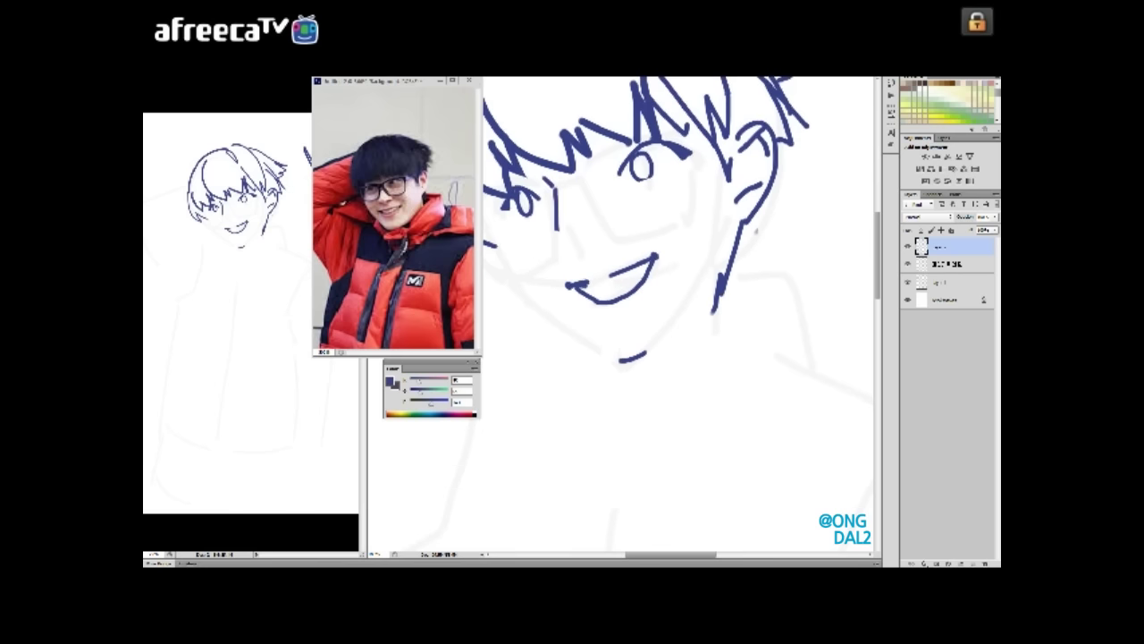
scroll(662, 268, "left", 1)
- Refine the eyes by transforming the one on the ear side, and draw eyebrows above both
left_click_drag(541, 186, 532, 210)
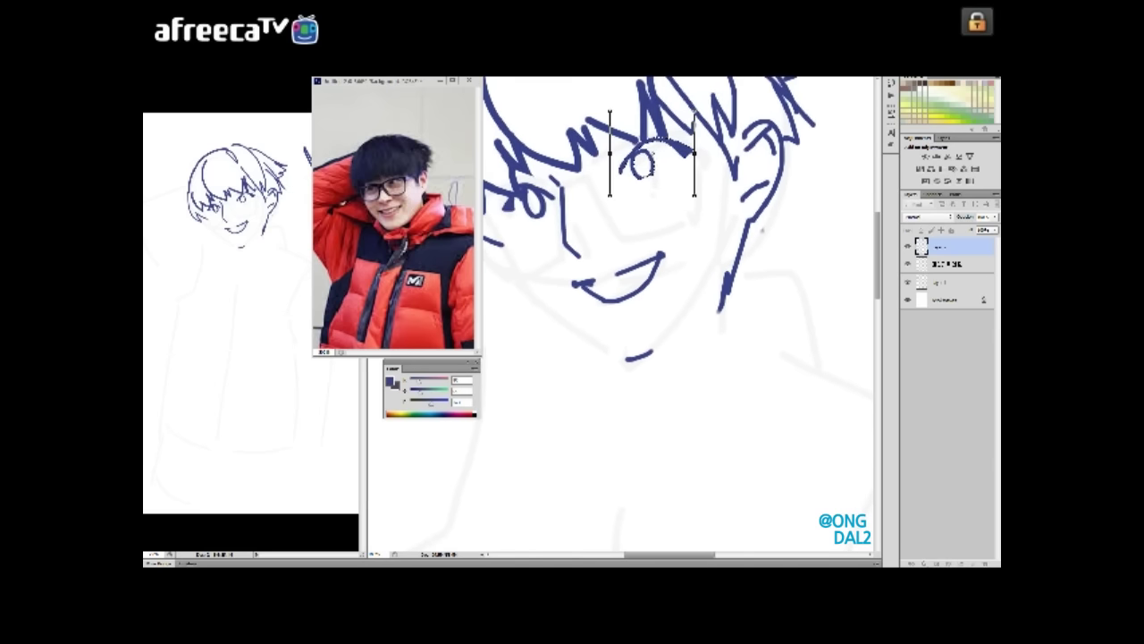
scroll(661, 268, "right", 1)
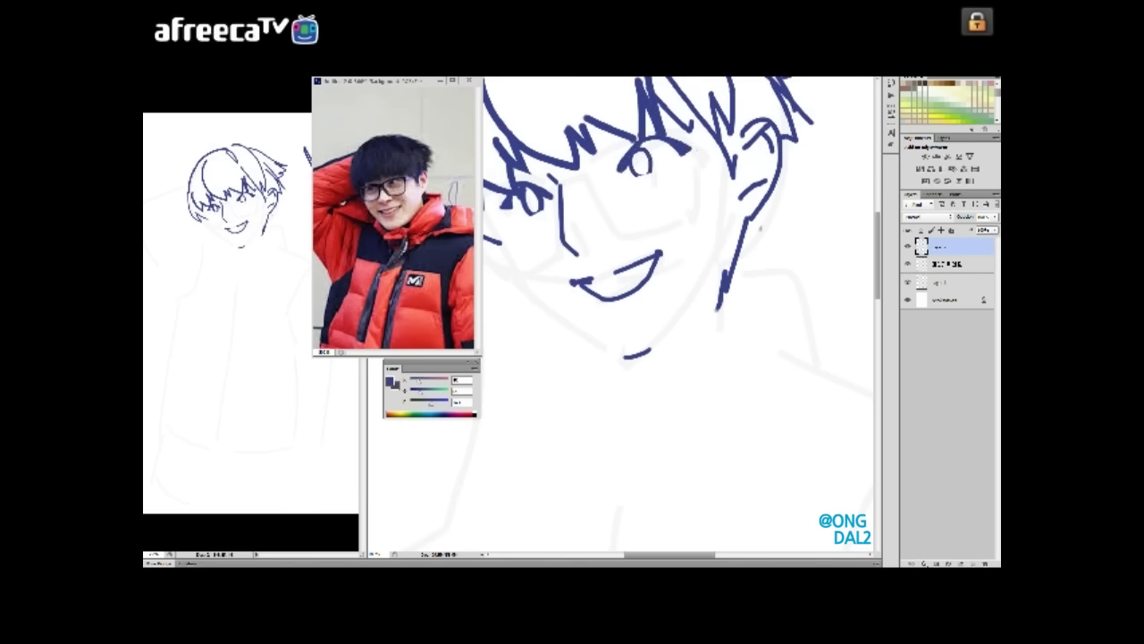
scroll(662, 313, "left", 1)
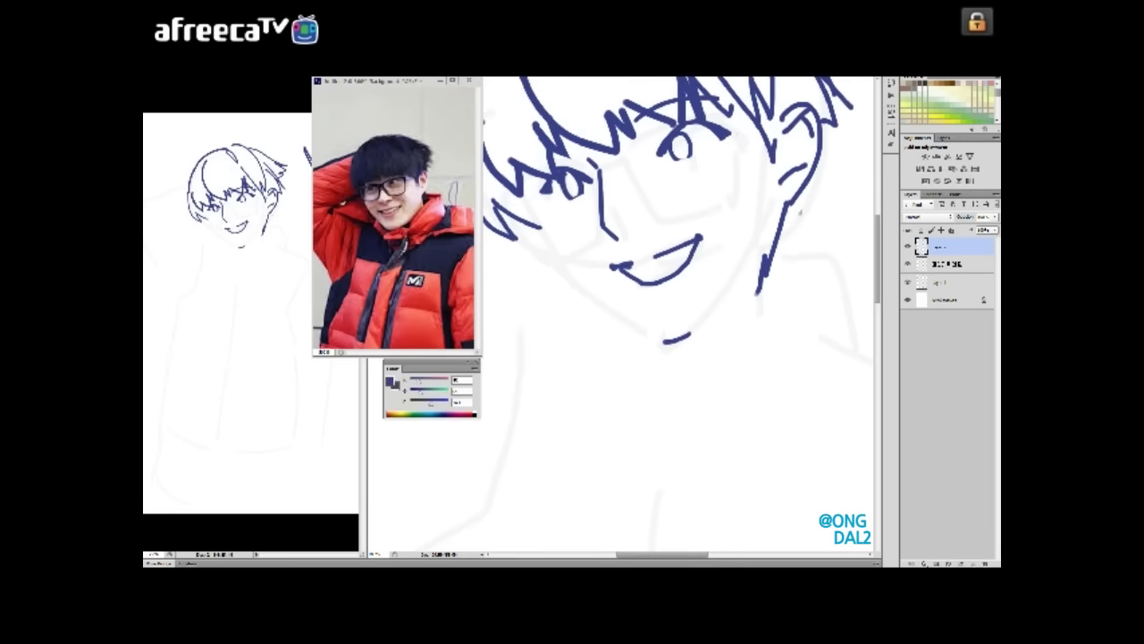
scroll(662, 313, "right", 1)
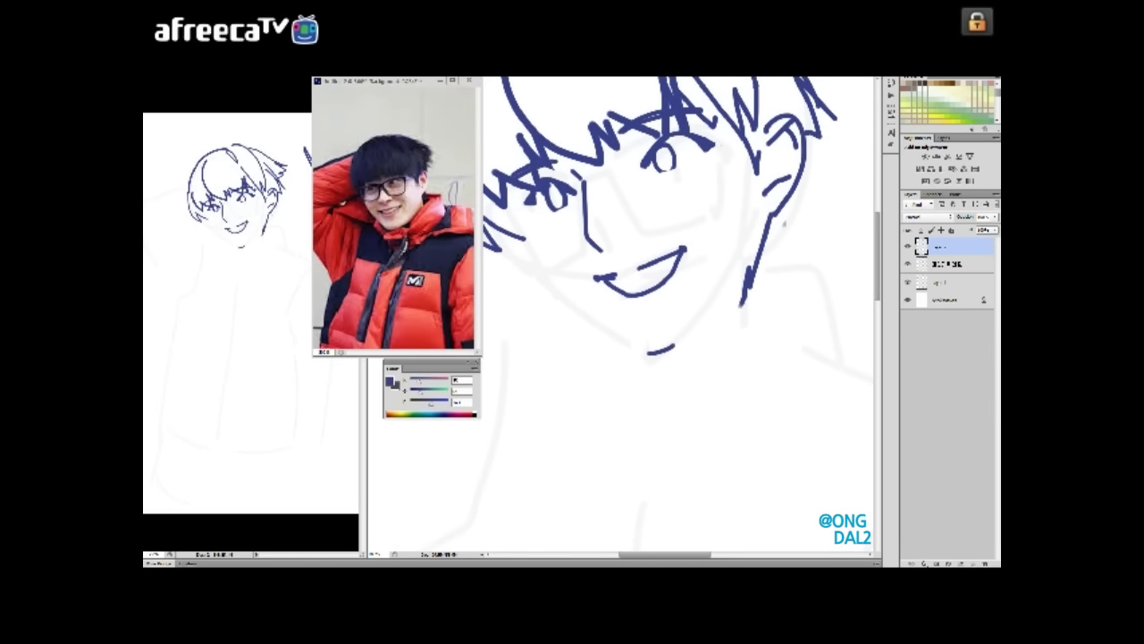
- Draw the jaw and cheek outlines on both sides of the face, meeting at the chin
scroll(640, 309, "down", 1)
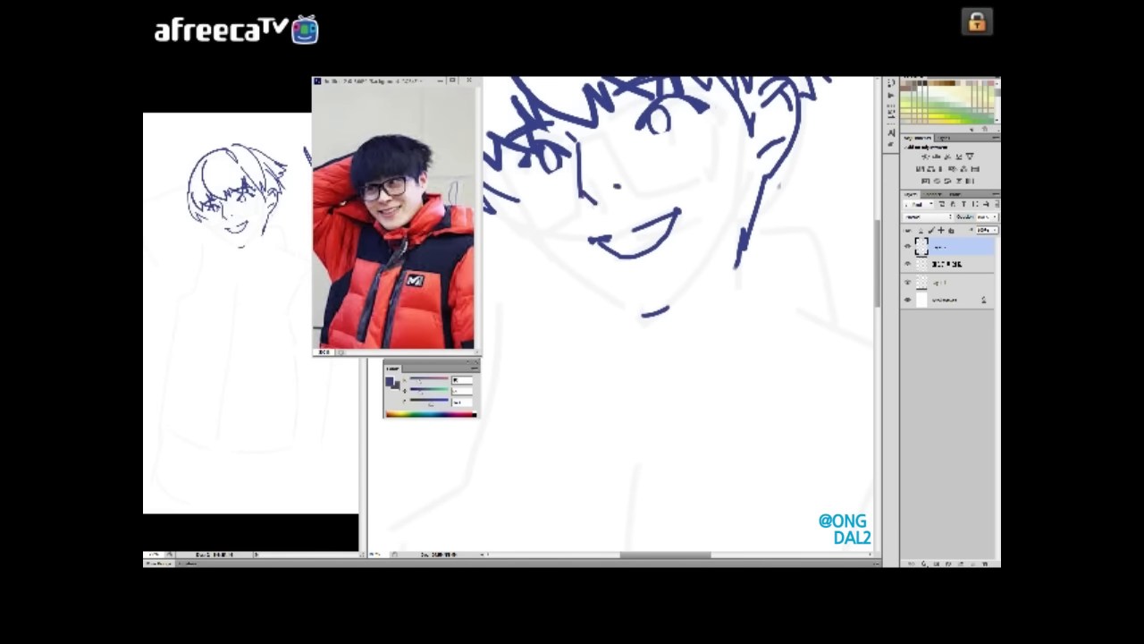
scroll(662, 313, "down", 1)
left_click_drag(737, 207, 637, 310)
left_click_drag(542, 243, 639, 321)
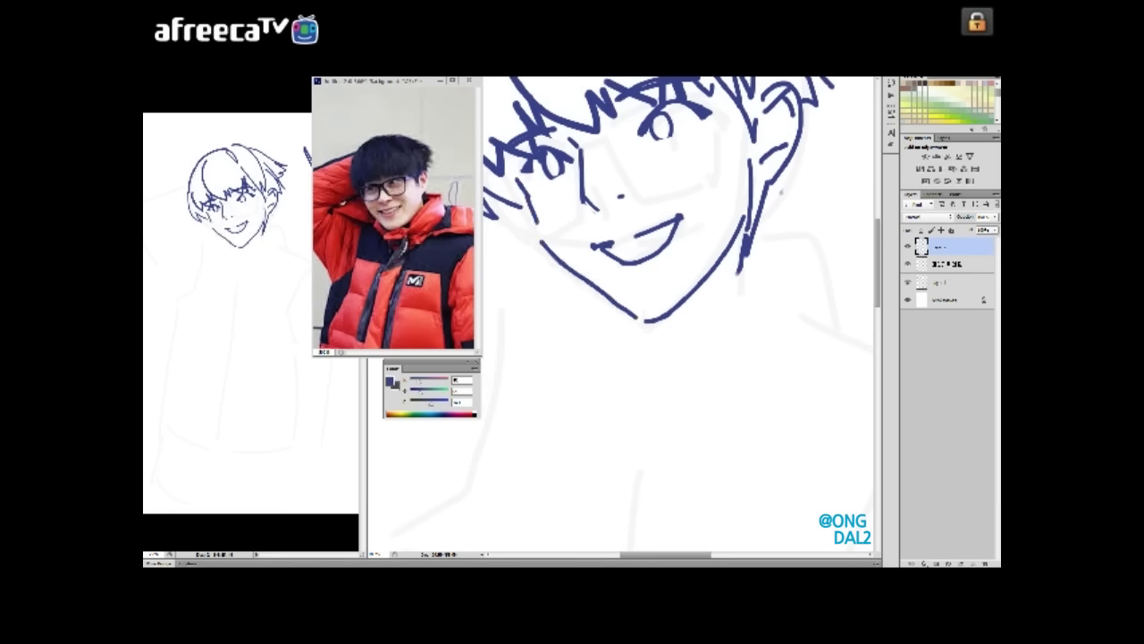
scroll(640, 313, "up", 1)
scroll(640, 313, "down", 2)
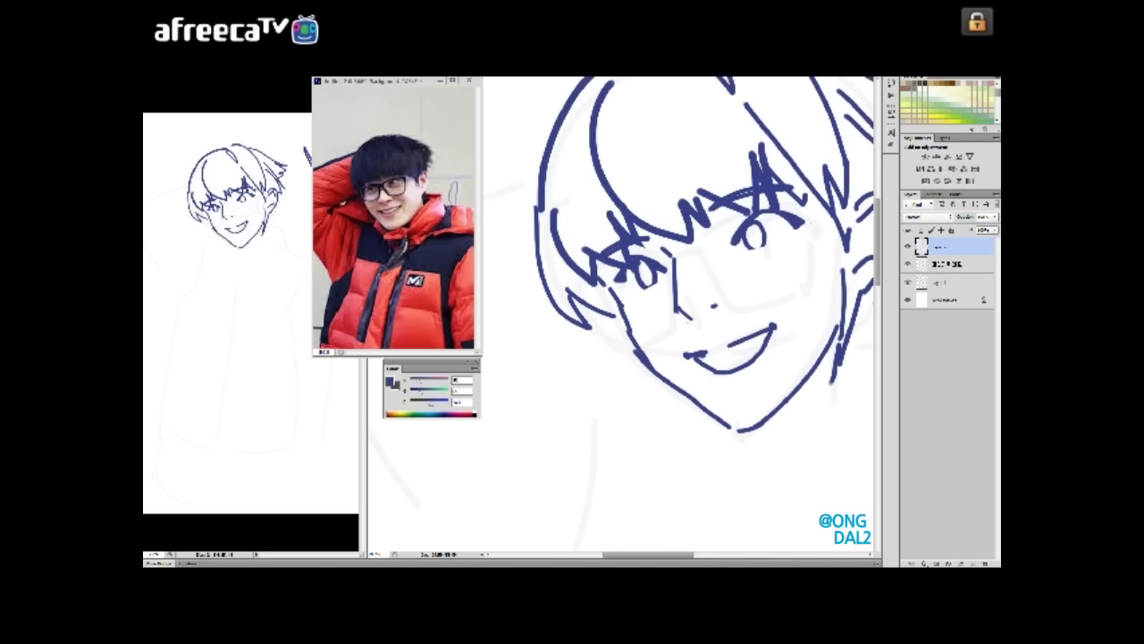
- Select the front hair on the hair layer, transform it to sit closer around the face, and return to the face layer
key("ctrl+z")
key("ctrl+z")
key("ctrl+z")
key("ctrl+shift+z")
mouse_move(613, 92)
left_mouse_down()
mouse_move(587, 384)
mouse_move(782, 98)
left_mouse_up()
key("ctrl+t")
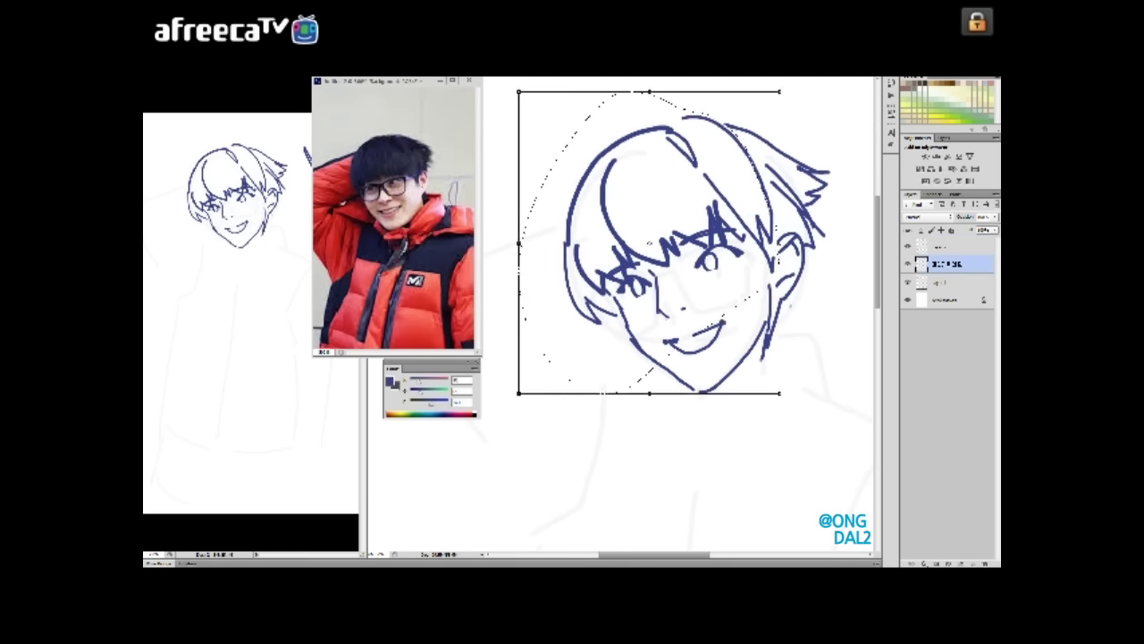
key("Down")
key("Down")
key("Down")
key("Down")
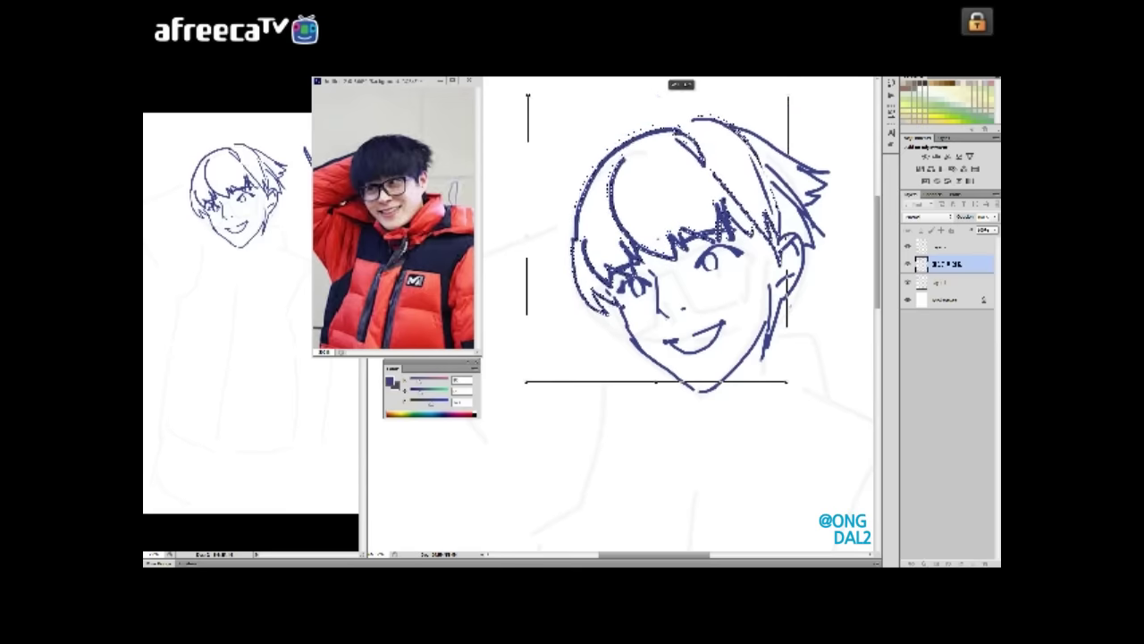
key("Up")
key("Up")
key("Up")
key("Up")
key("Up")
key("Return")
key("alt+bracketright")
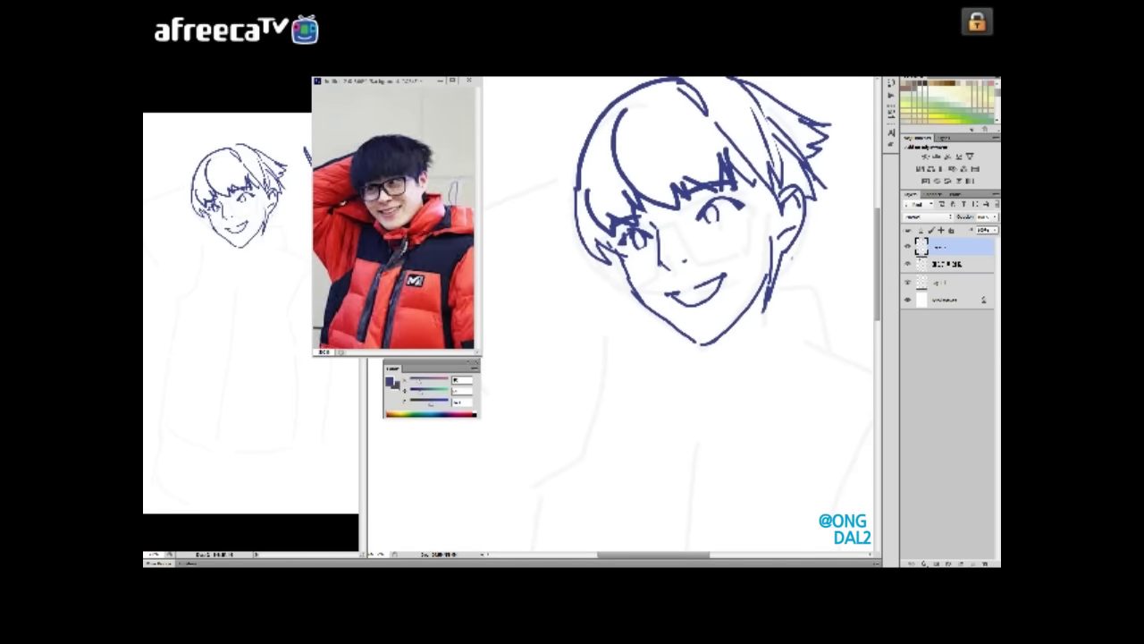
- Add a named layer on top and draw the glasses' upper rim and bridge in black
key("ctrl+shift+n")
key("Return")
left_click_drag(697, 268, 693, 262)
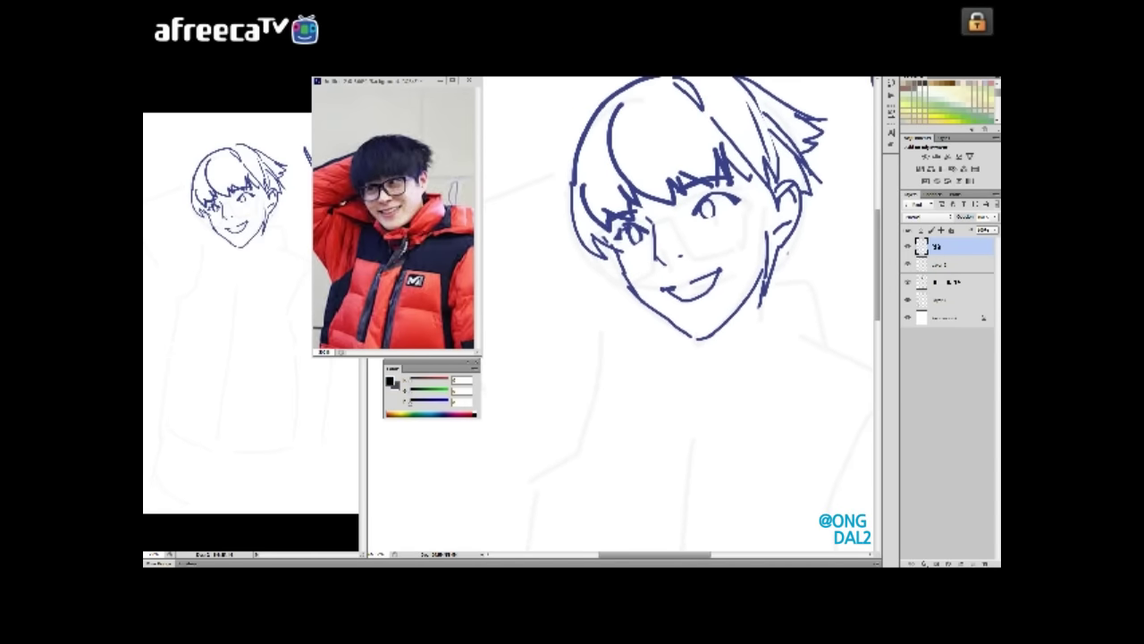
left_click_drag(680, 217, 744, 191)
key("ctrl+z")
left_click_drag(751, 193, 751, 213)
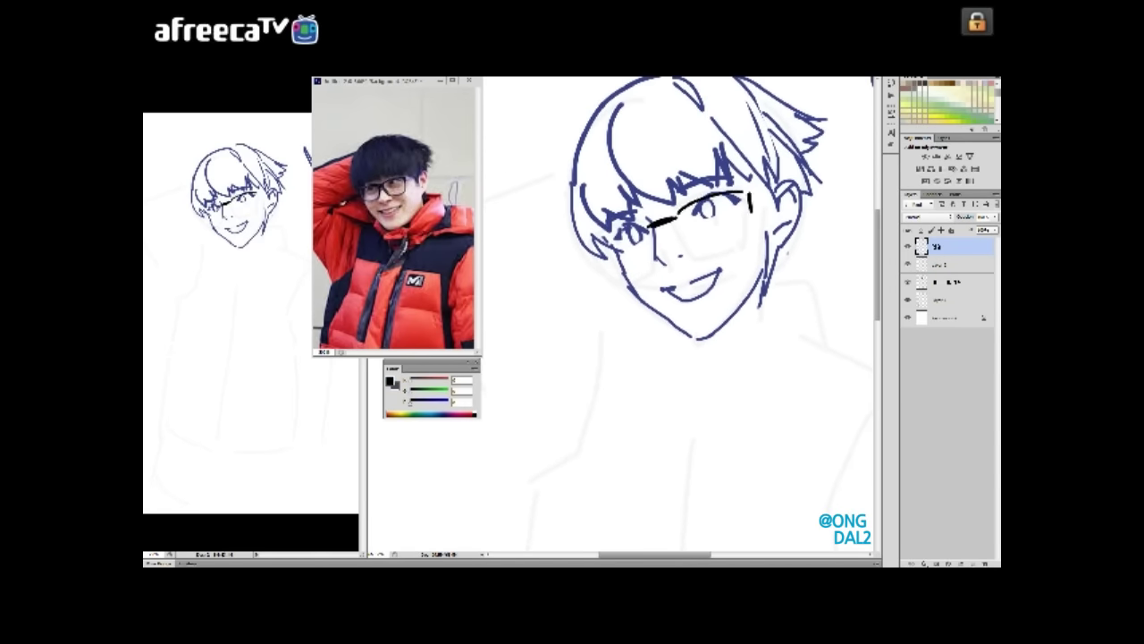
- Complete both lens outlines of the glasses and add the thick black temple towards the ear
left_click_drag(667, 222, 696, 249)
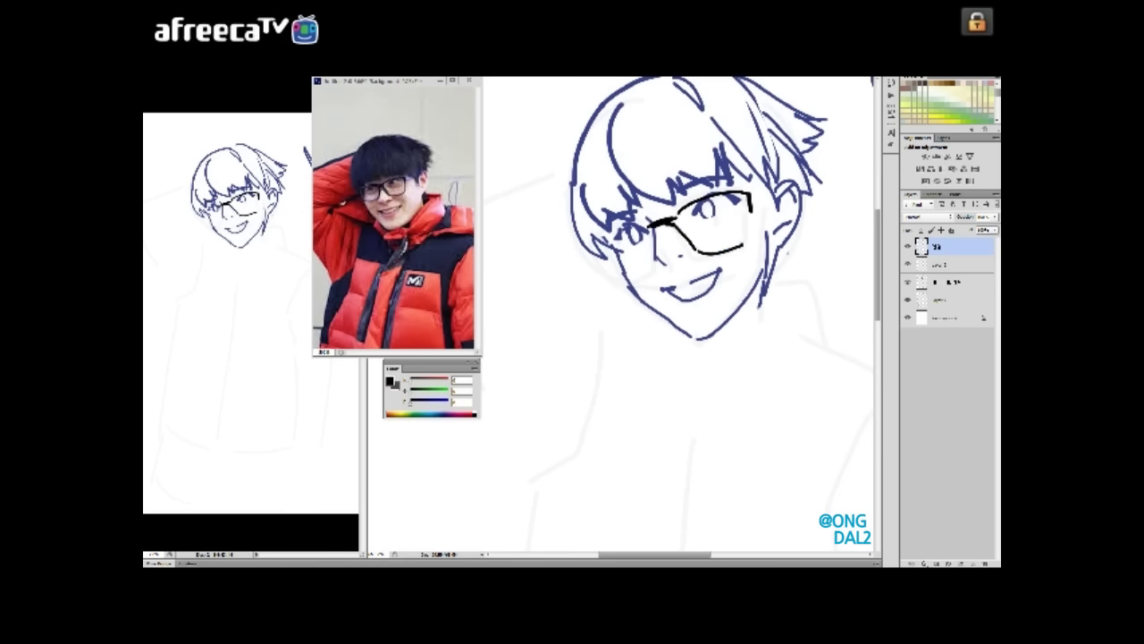
left_click_drag(596, 234, 620, 270)
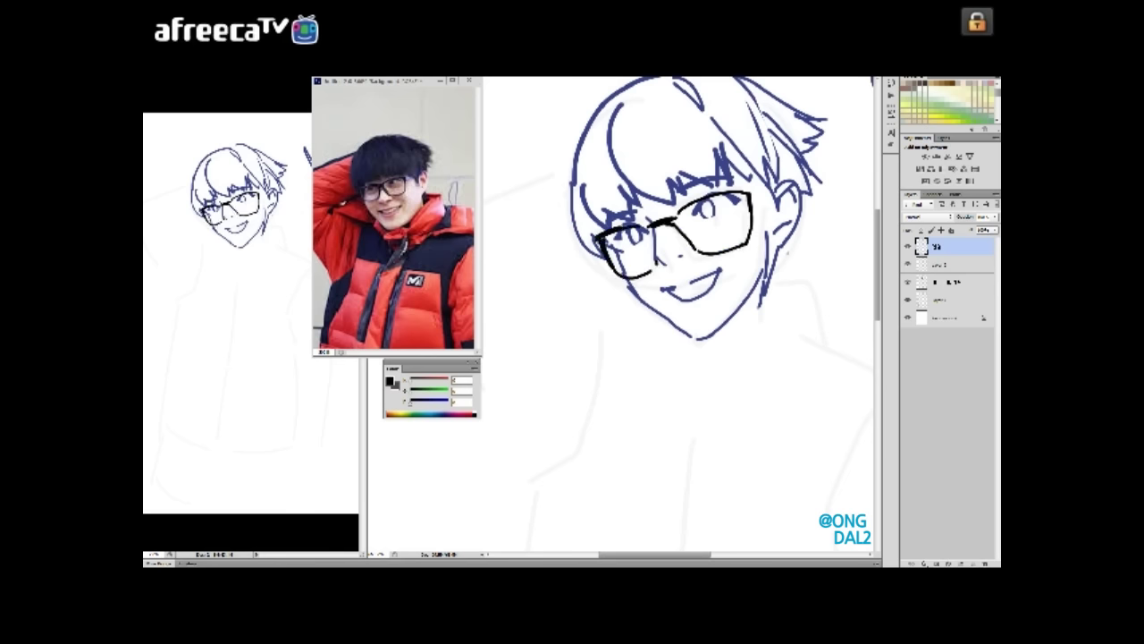
left_click_drag(697, 215, 698, 231)
key("ctrl+minus")
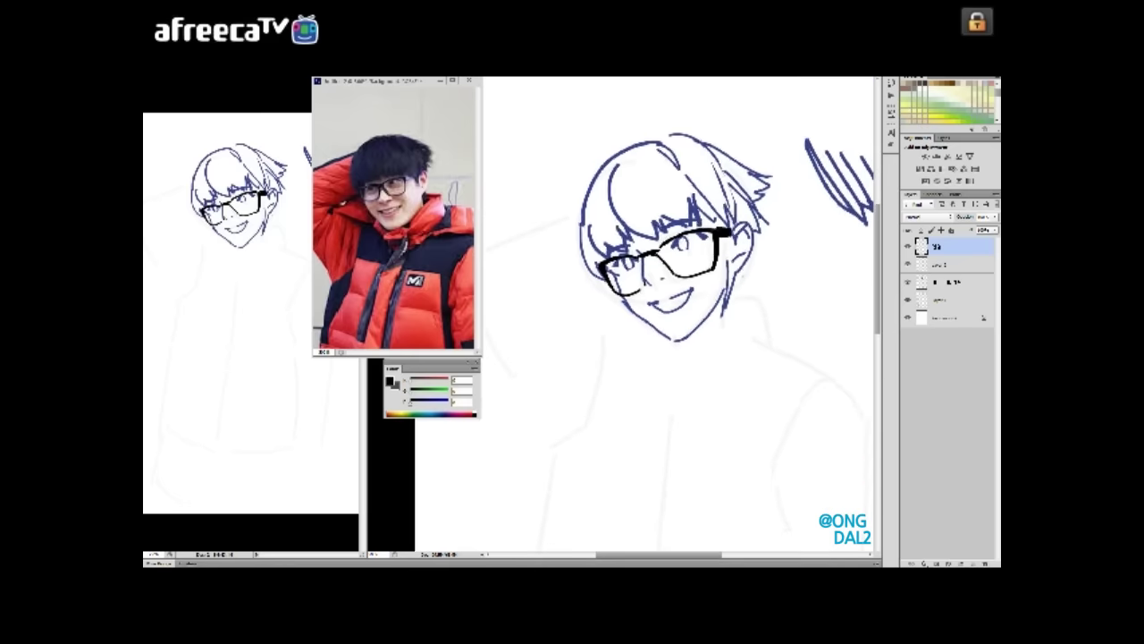
- Rename the facial features layer directly beneath the glasses layer
scroll(648, 329, "down", 1)
double_click(949, 264)
key("Return")
key("ctrl+minus")
key("ctrl+minus")
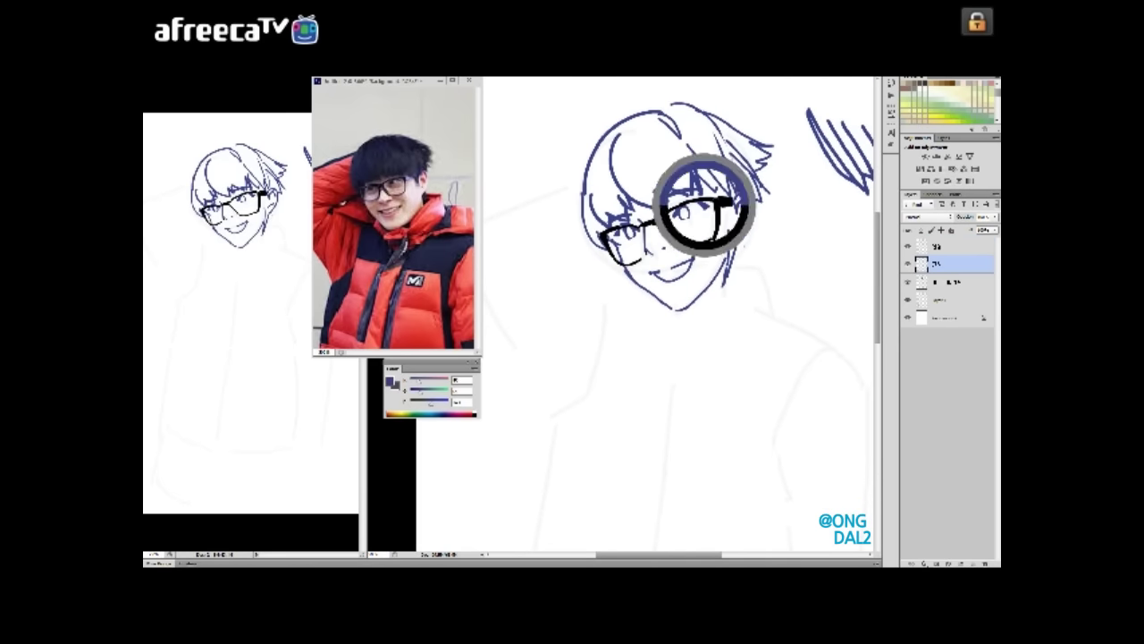
- Show the whole jacket in the reference photo and add a named layer for the clothes beneath the glasses layer
key("ctrl+shift+s")
key("Return")
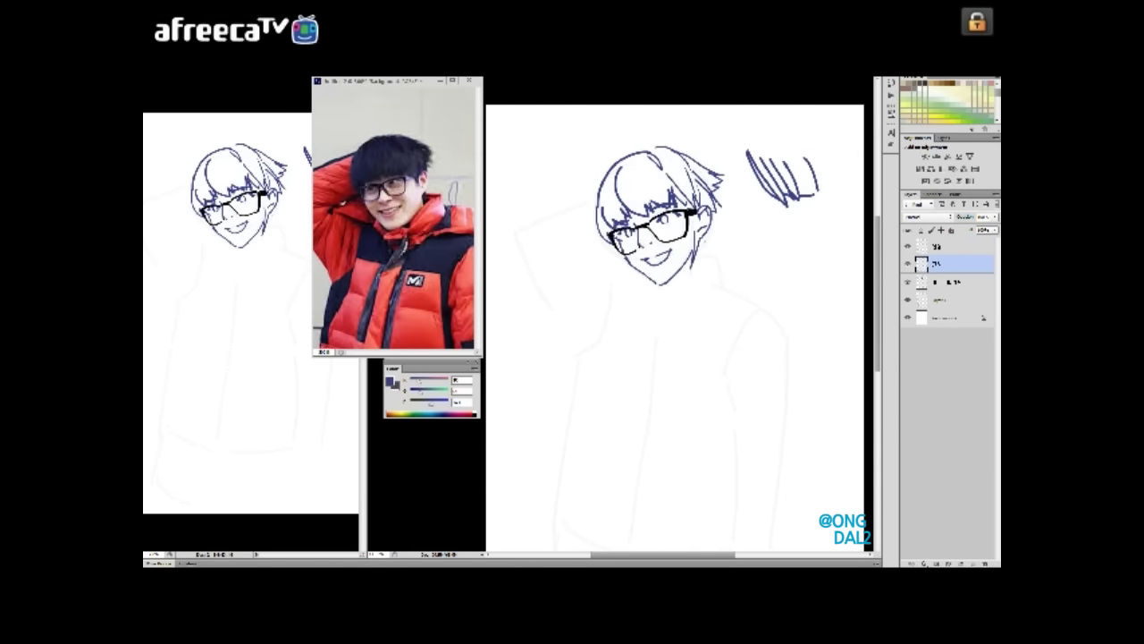
key("Return")
key("Right")
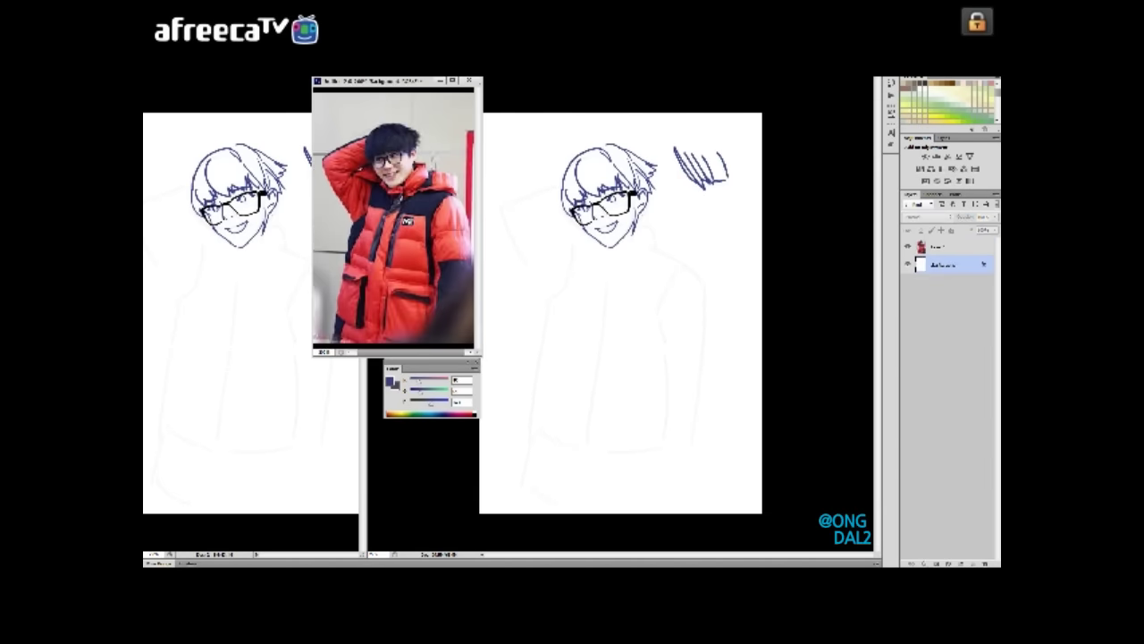
key("alt+bracketright")
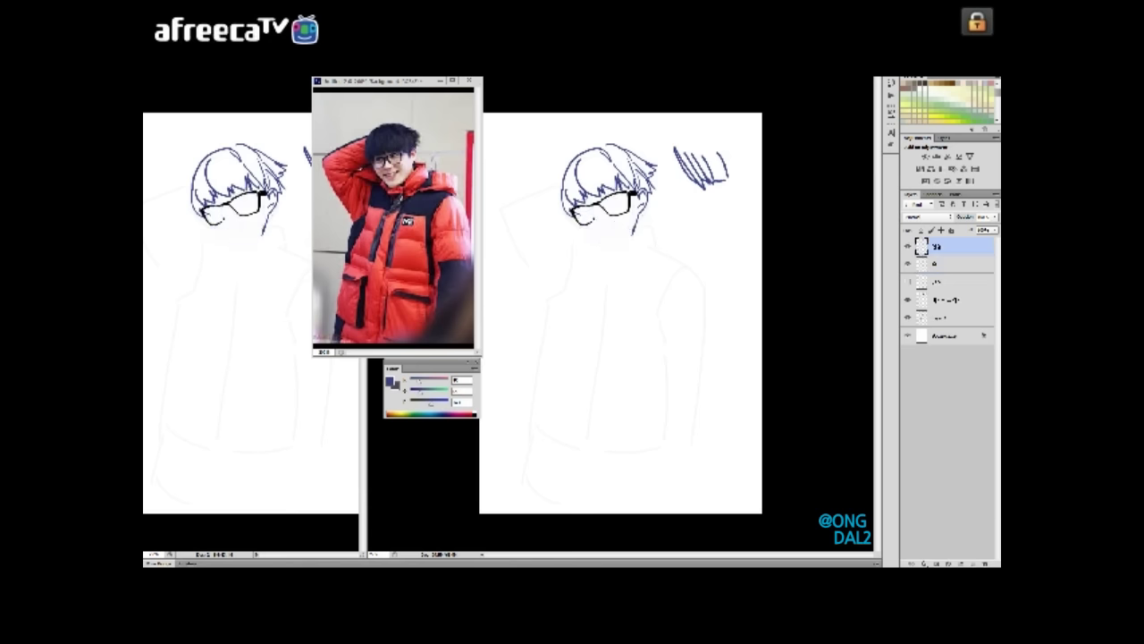
key("ctrl+plus")
key("alt+bracketleft")
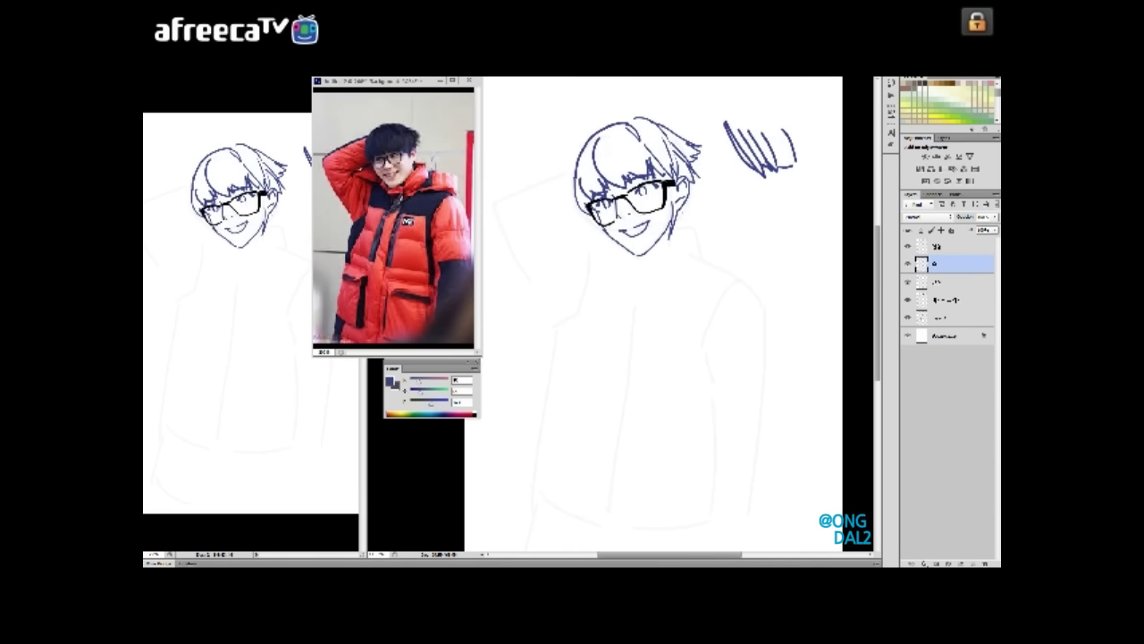
- Draw the jacket's folded collar around the neck and under the chin in dark blue
scroll(658, 313, "down", 3)
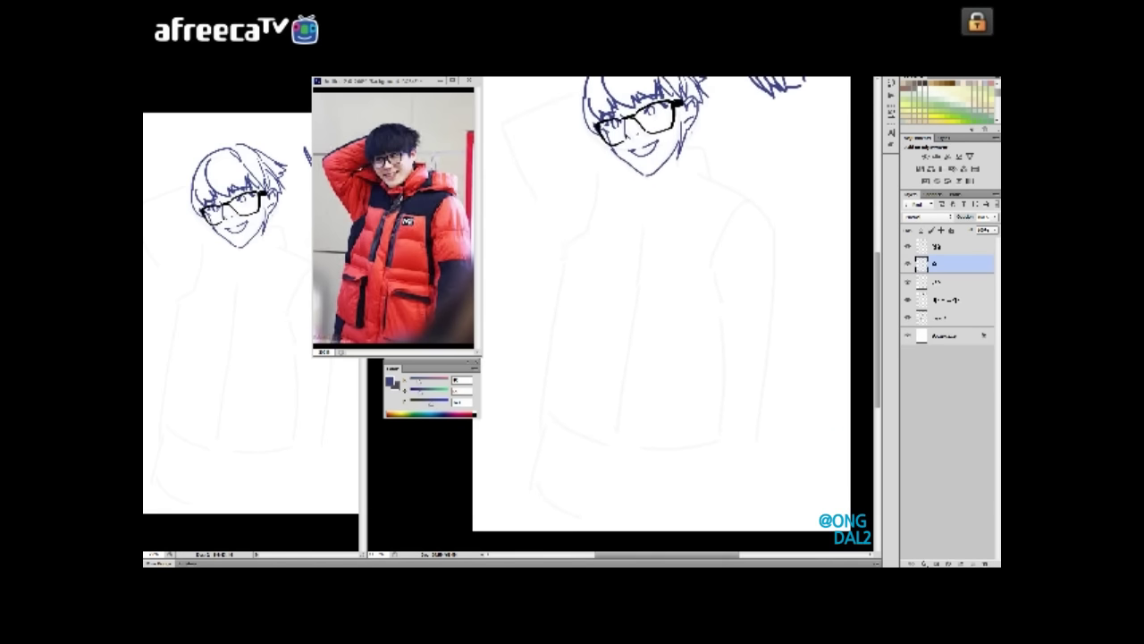
scroll(657, 313, "up", 1)
left_click_drag(628, 215, 656, 211)
left_click_drag(687, 166, 666, 216)
left_click_drag(706, 166, 713, 208)
left_click_drag(661, 179, 705, 215)
left_click_drag(669, 215, 708, 229)
left_click_drag(685, 165, 706, 167)
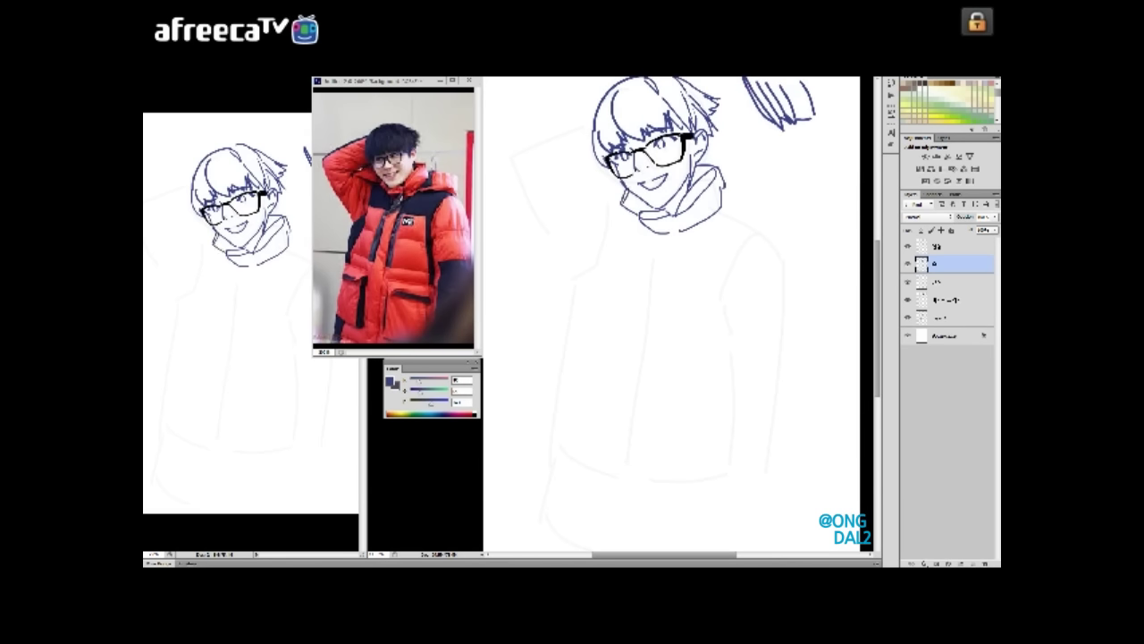
- Draw the hood spreading over the ear-side shoulder with its small loop, and the pointed shape beside the opposite cheek
left_click_drag(702, 195, 767, 206)
left_click_drag(672, 224, 759, 234)
mouse_move(720, 190)
left_mouse_down()
mouse_move(726, 152)
mouse_move(735, 184)
mouse_move(731, 154)
left_mouse_up()
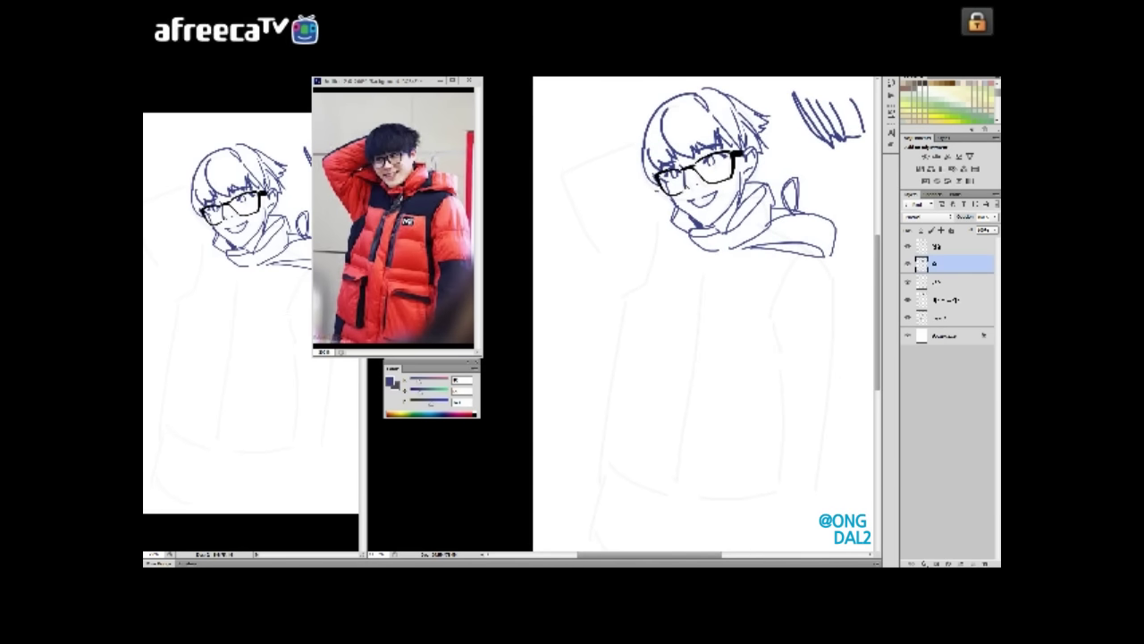
mouse_move(666, 190)
left_mouse_down()
mouse_move(624, 209)
mouse_move(673, 229)
left_mouse_up()
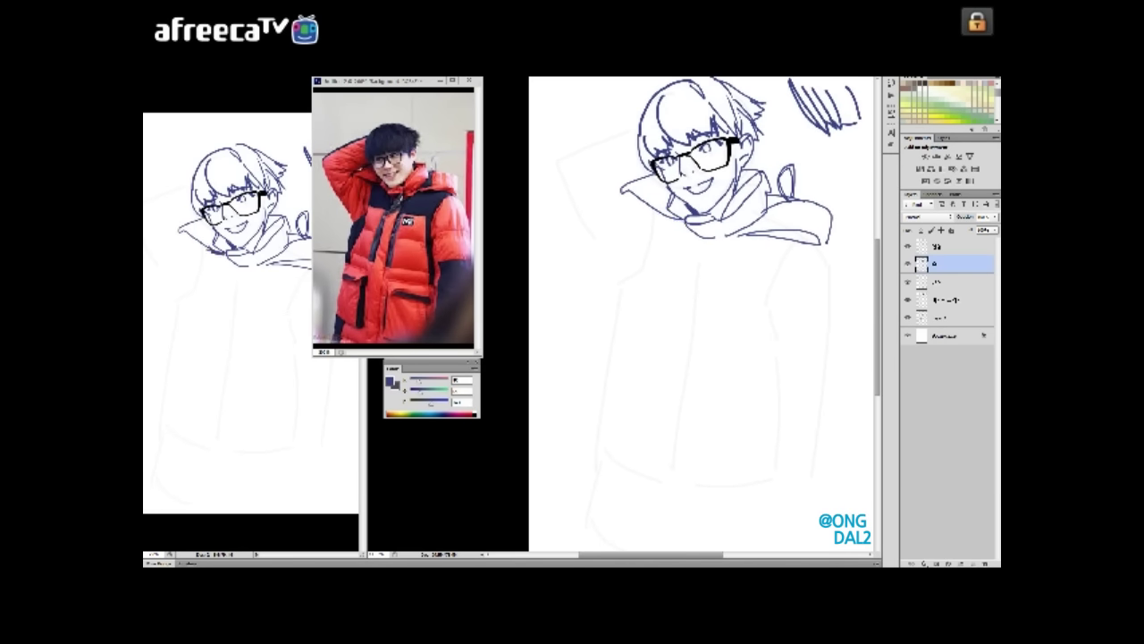
- Draw the raised arm bent behind the head, with its sleeve outline, elbow and inner folds
left_click_drag(644, 163, 583, 175)
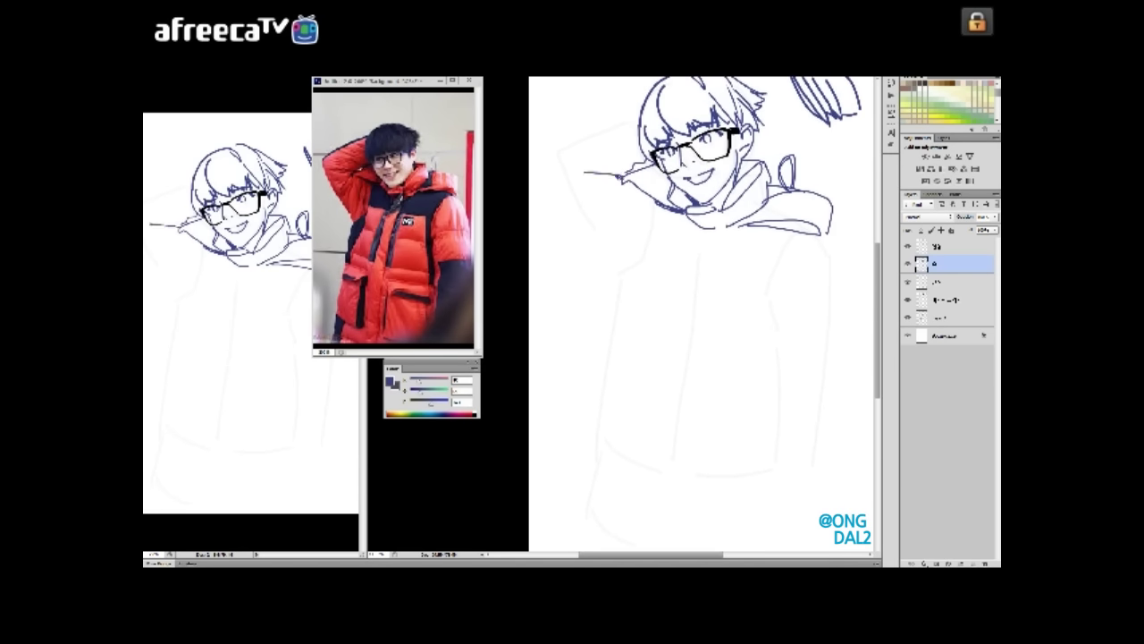
mouse_move(662, 205)
left_mouse_down()
mouse_move(649, 250)
mouse_move(626, 252)
left_mouse_up()
left_click_drag(661, 172, 649, 218)
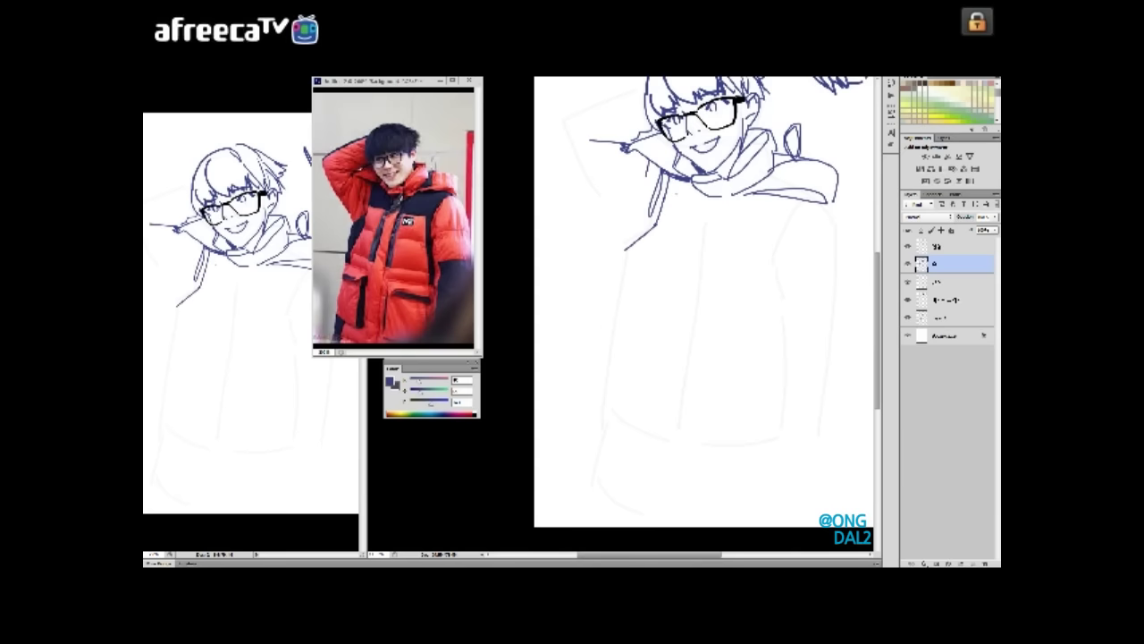
left_click_drag(564, 129, 626, 259)
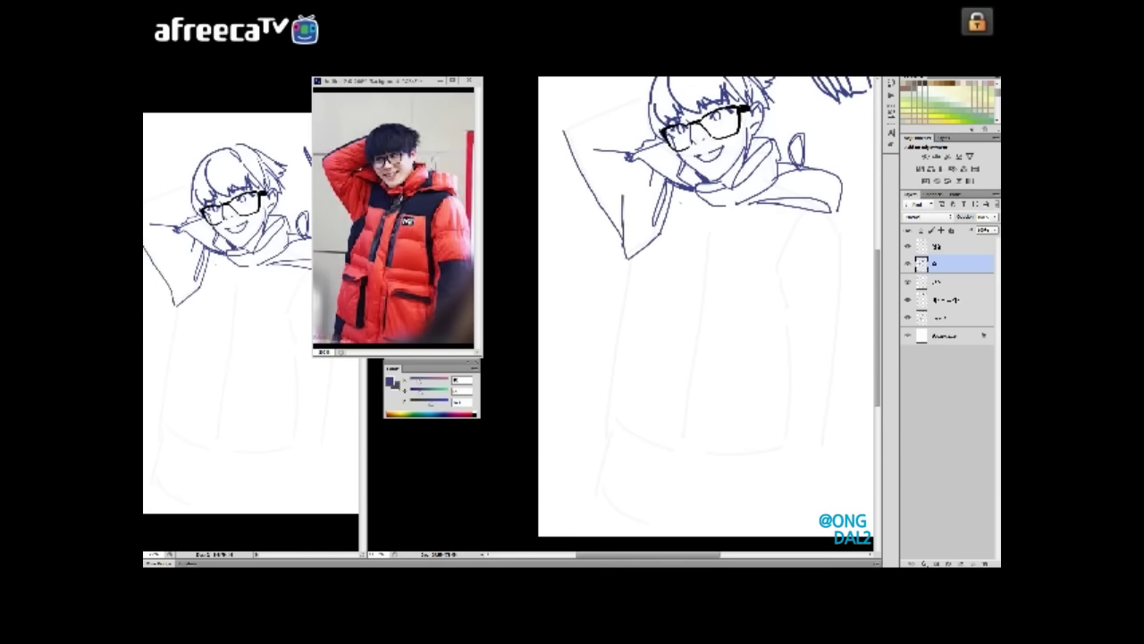
left_click_drag(569, 202, 647, 164)
left_click_drag(565, 197, 651, 150)
left_click_drag(697, 312, 684, 295)
left_click_drag(585, 177, 631, 184)
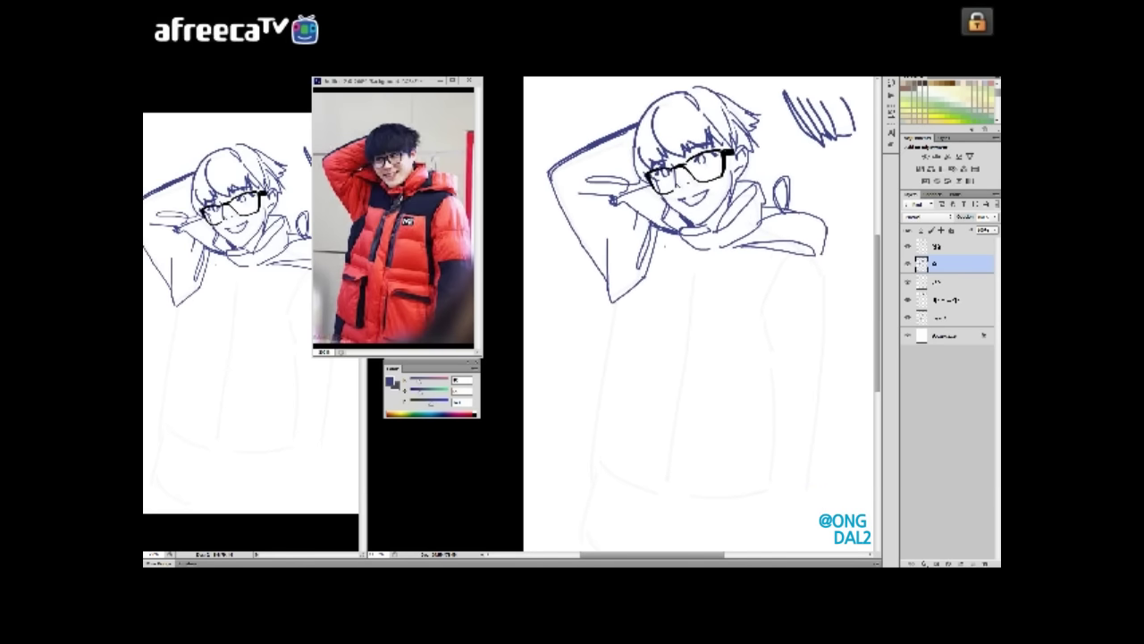
- Draw the collar opening and the dark chest yoke filled with hatching, and start the side panel edge
left_click_drag(698, 268, 693, 261)
left_click_drag(717, 202, 697, 221)
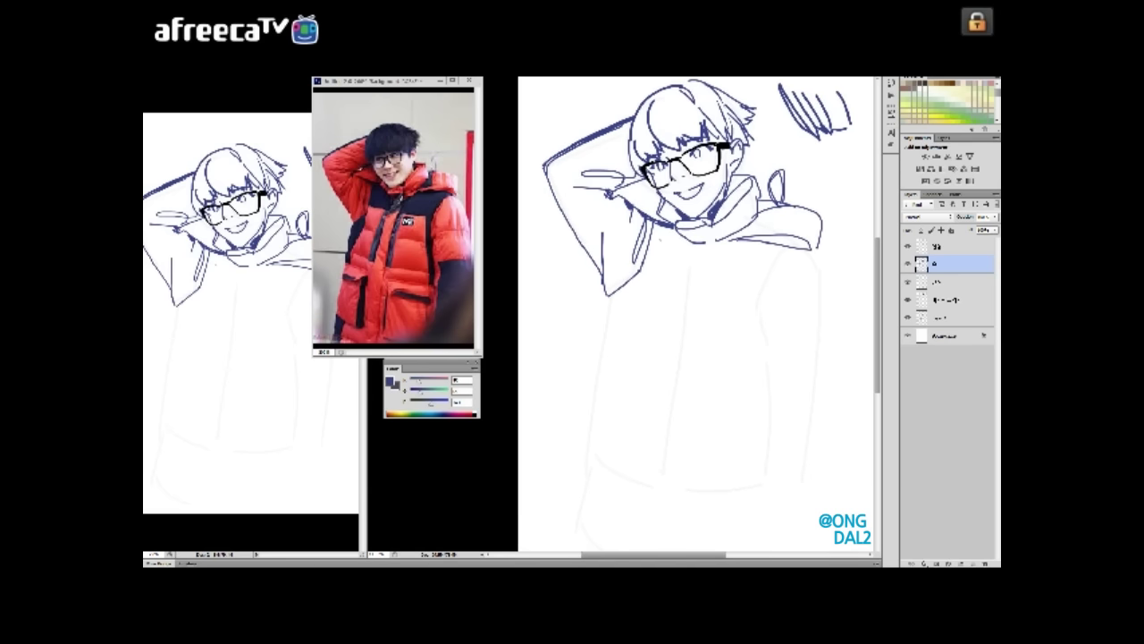
left_click_drag(700, 225, 676, 284)
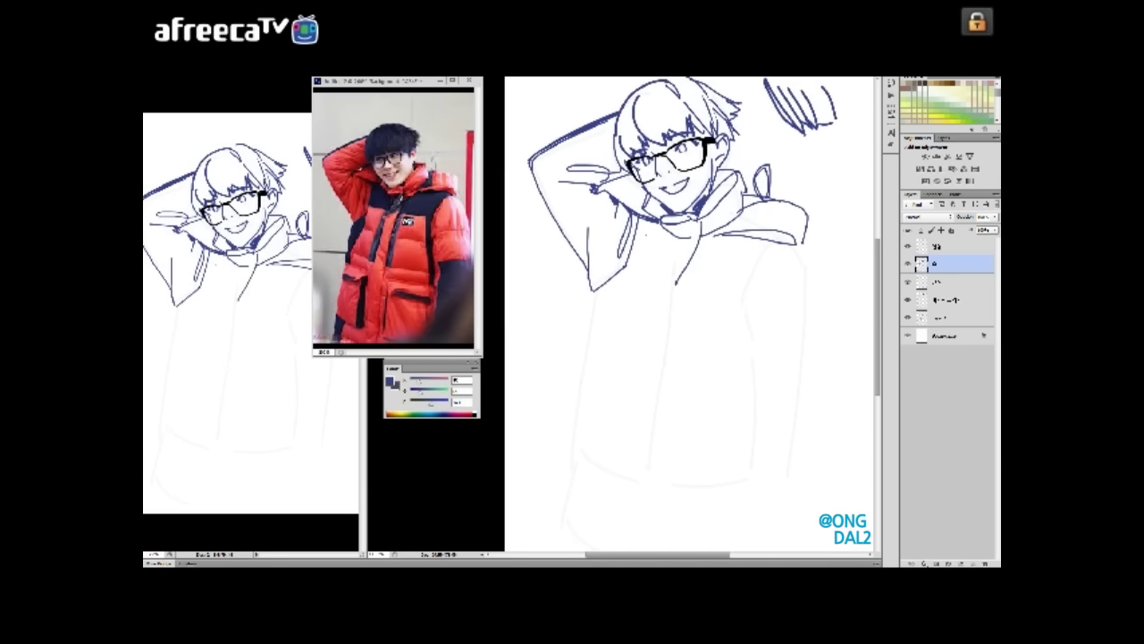
mouse_move(634, 215)
left_mouse_down()
mouse_move(647, 252)
mouse_move(716, 275)
mouse_move(721, 338)
left_mouse_up()
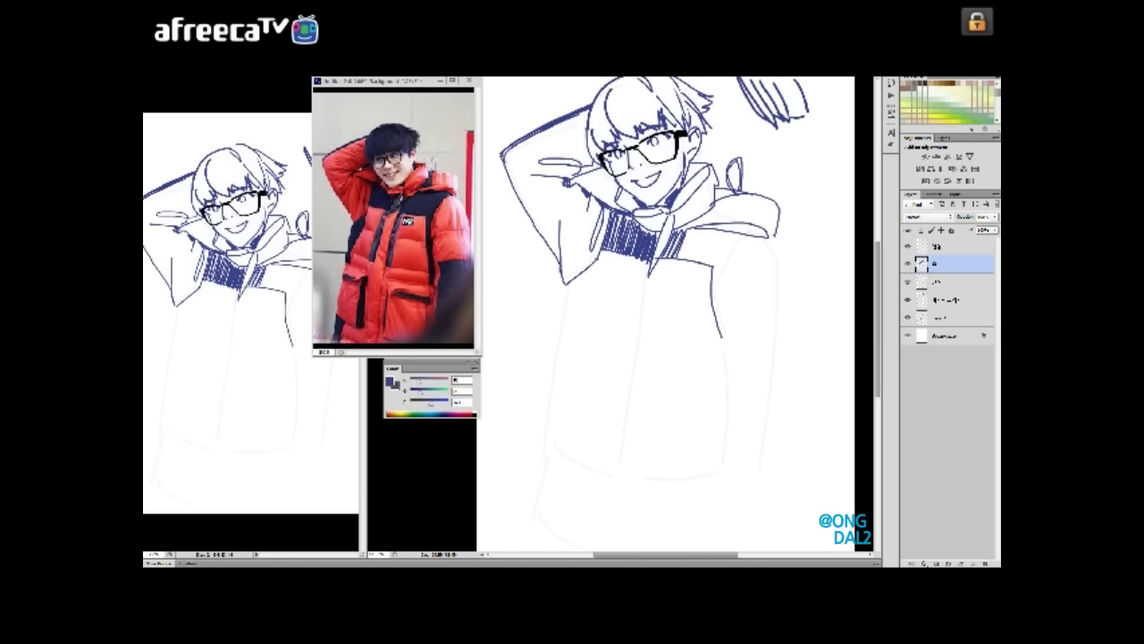
- Outline and hatch the dark side panels on both sides of the jacket body
left_click_drag(725, 237, 721, 337)
left_click_drag(726, 286, 722, 345)
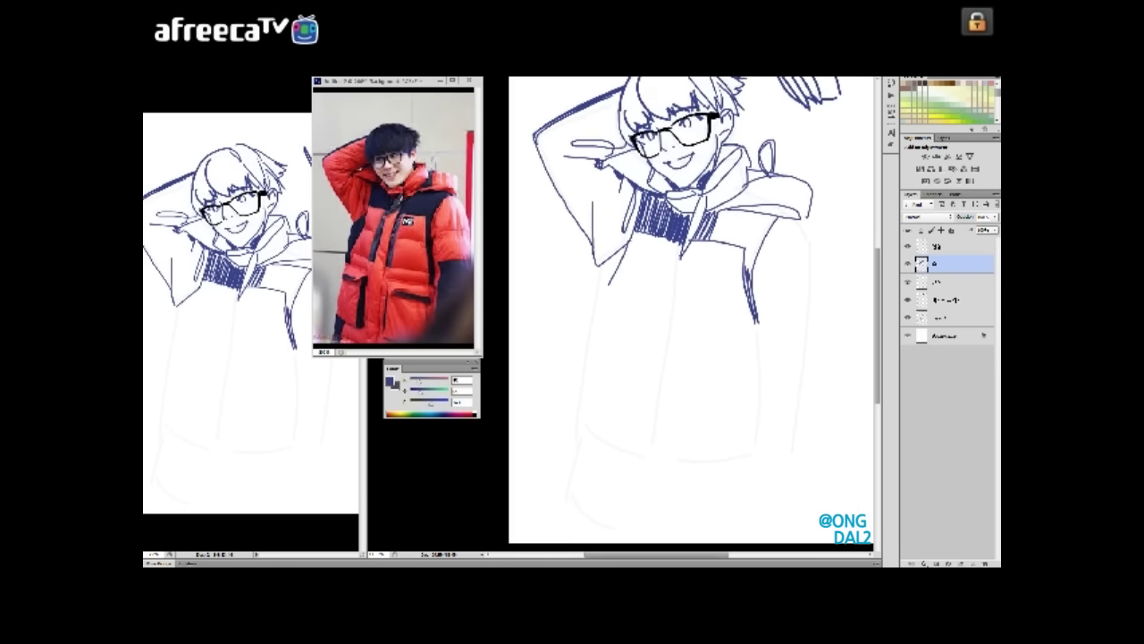
left_click_drag(599, 266, 581, 363)
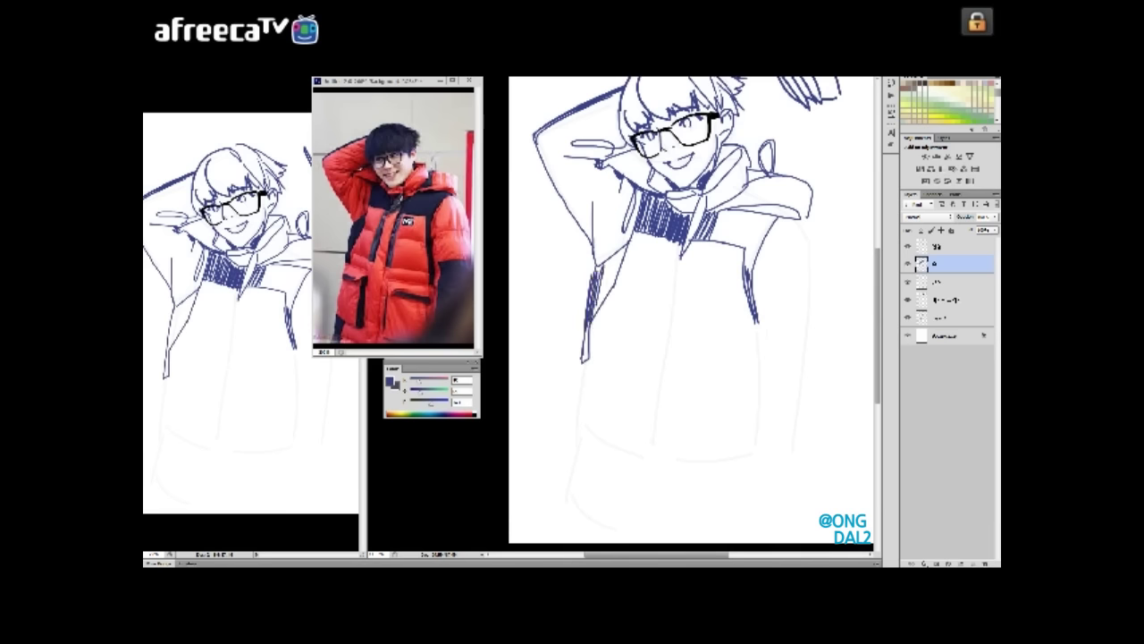
left_click_drag(622, 250, 592, 322)
- Draw the hanging arm's sleeve with its quilting seams down to the lower forearm
mouse_move(738, 213)
left_mouse_down()
mouse_move(708, 247)
mouse_move(695, 308)
left_mouse_up()
left_click_drag(760, 231, 750, 316)
mouse_move(758, 207)
left_mouse_down()
mouse_move(753, 295)
mouse_move(756, 274)
left_mouse_up()
scroll(647, 304, "down", 1)
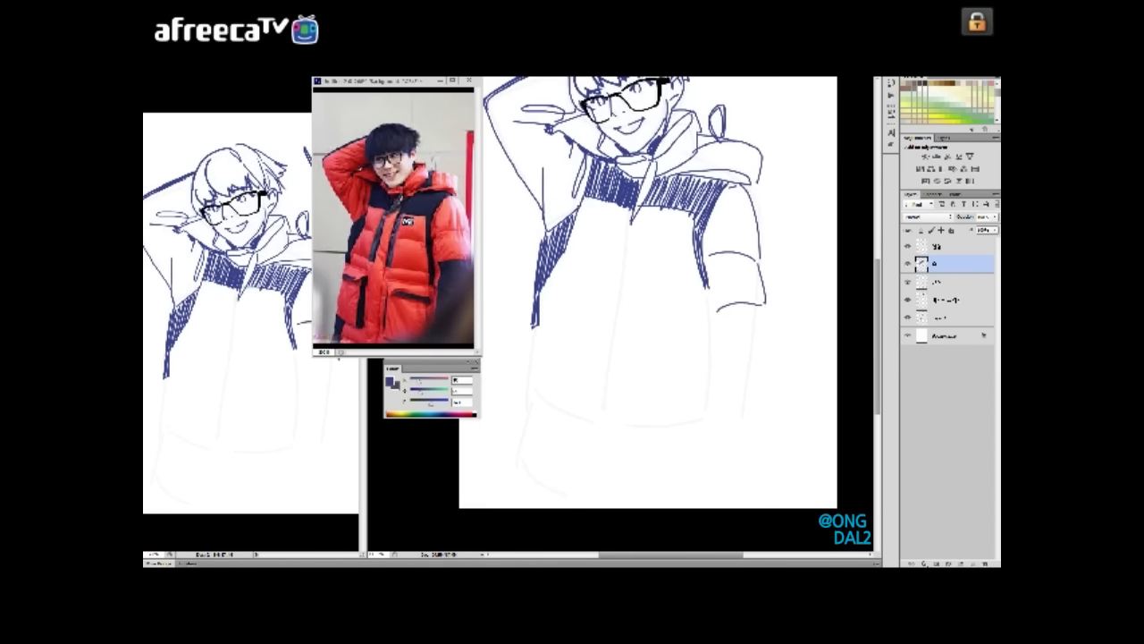
left_click_drag(721, 307, 720, 339)
left_click_drag(762, 300, 754, 427)
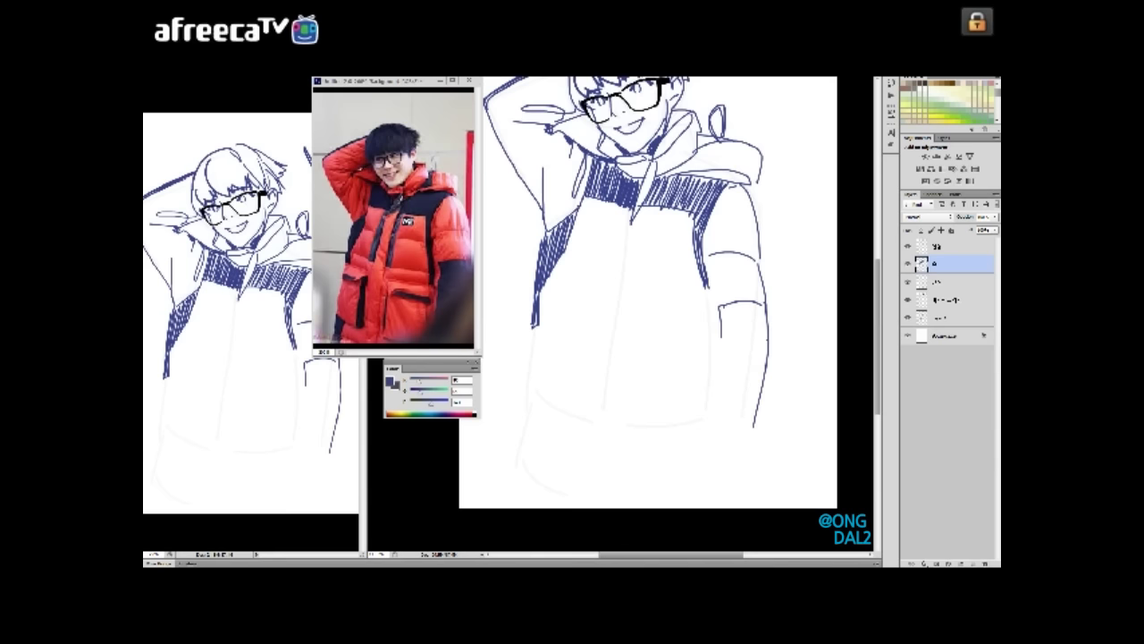
- Draw the two long edges of the jacket's front zip placket down to the hem
scroll(662, 304, "up", 1)
scroll(662, 304, "left", 1)
left_click_drag(665, 238, 622, 417)
left_click_drag(658, 315, 677, 236)
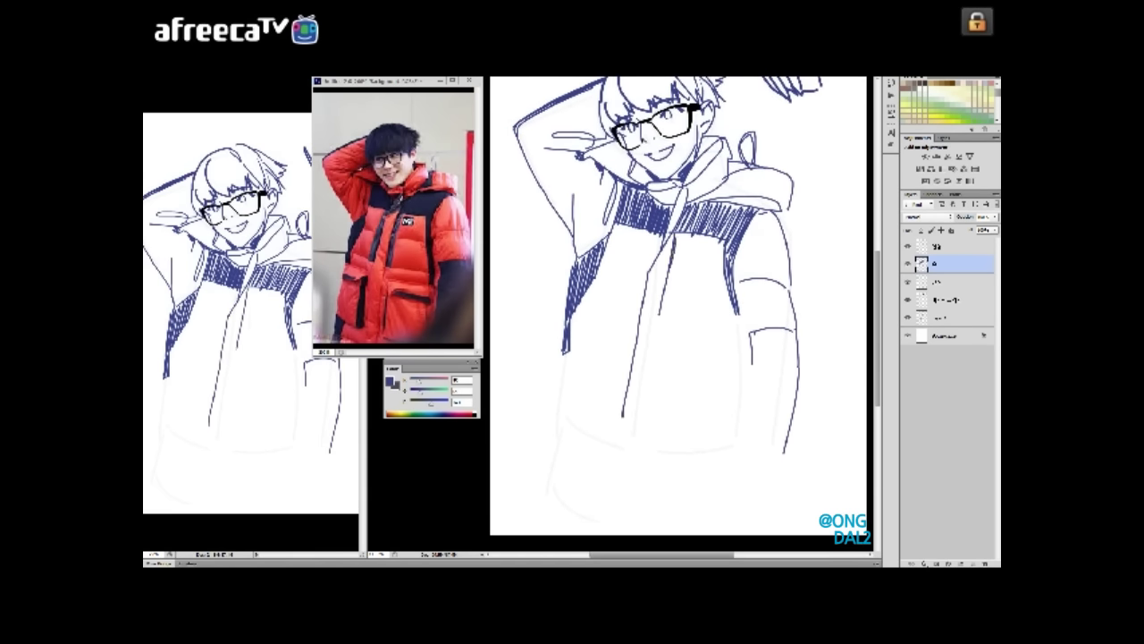
scroll(662, 304, "down", 1)
scroll(661, 304, "down", 1)
left_click_drag(640, 368, 631, 447)
scroll(670, 304, "up", 2)
- Hatch the dark strips along both sides of the zip placket on the chest
mouse_move(676, 234)
left_mouse_down()
mouse_move(657, 328)
mouse_move(642, 265)
left_mouse_up()
left_click_drag(665, 281, 658, 309)
left_click_drag(657, 235, 628, 324)
left_click_drag(642, 260, 626, 331)
left_click_drag(640, 288, 629, 332)
left_click_drag(664, 318, 651, 349)
- Draw curved quilting seams across both halves of the jacket and a square logo badge on the chest
left_click_drag(572, 323, 626, 345)
mouse_move(651, 353)
left_mouse_down()
mouse_move(746, 332)
mouse_move(730, 365)
left_mouse_up()
left_click_drag(674, 282, 717, 293)
mouse_move(681, 238)
left_mouse_down()
mouse_move(699, 256)
mouse_move(678, 254)
left_mouse_up()
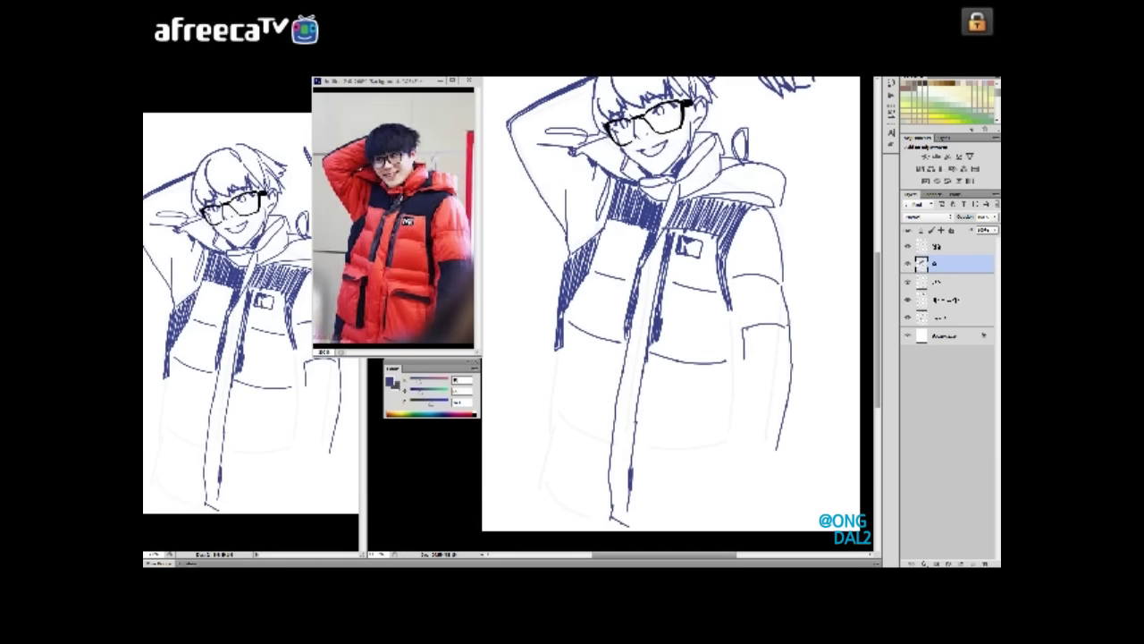
scroll(680, 304, "down", 2)
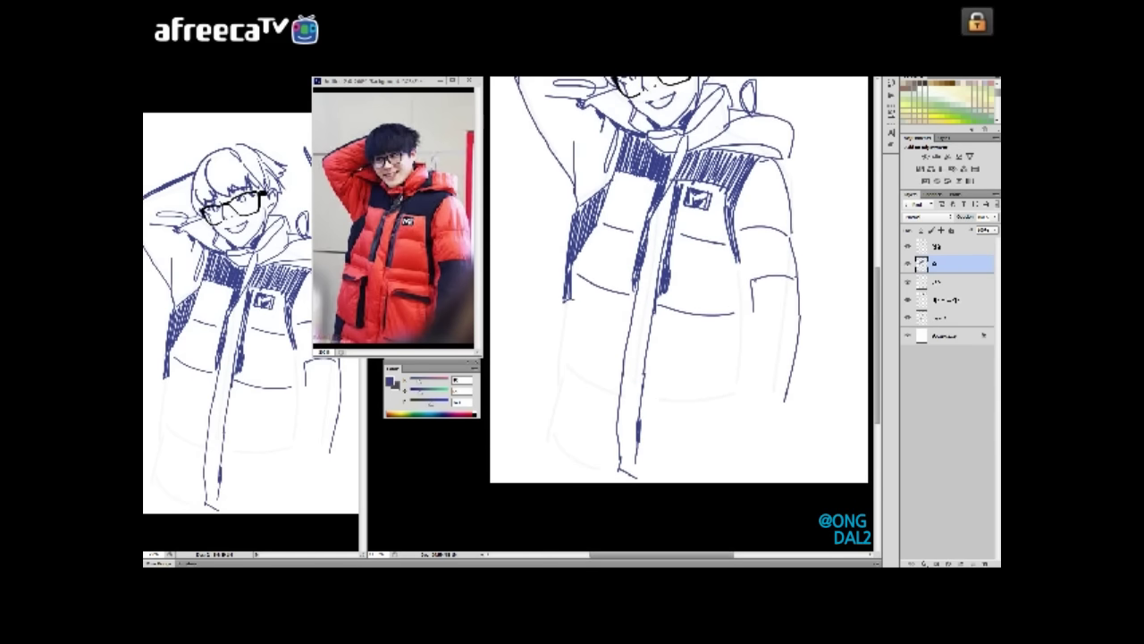
- Draw the flapped pocket on the raised-arm side of the jacket and hatch its dark edge
mouse_move(554, 313)
left_mouse_down()
mouse_move(579, 320)
mouse_move(590, 389)
left_mouse_up()
scroll(679, 268, "down", 1)
left_click_drag(598, 347, 586, 391)
left_click_drag(610, 310, 593, 386)
left_click_drag(609, 305, 590, 353)
left_click_drag(563, 304, 551, 367)
left_click_drag(583, 360, 549, 389)
- Draw the large flapped pocket on the hanging-arm side with a hatched flap edge, undoing the unsatisfactory stroke
left_click_drag(679, 269, 661, 256)
left_click_drag(662, 306, 734, 306)
key("ctrl+z")
scroll(679, 268, "down", 1)
left_click_drag(663, 298, 665, 322)
left_click_drag(680, 314, 728, 323)
scroll(663, 259, "down", 1)
left_click_drag(652, 279, 646, 361)
mouse_move(652, 309)
left_mouse_down()
mouse_move(648, 374)
mouse_move(724, 374)
left_mouse_up()
left_click_drag(660, 372, 723, 377)
- Add the dark hem edge below the raised-arm-side pocket and hatch the hanging arm's dark lower sleeve
left_click_drag(679, 268, 693, 260)
mouse_move(547, 329)
left_mouse_down()
mouse_move(551, 398)
mouse_move(551, 368)
mouse_move(543, 386)
left_mouse_up()
left_click_drag(680, 268, 649, 307)
left_click_drag(720, 254, 725, 300)
mouse_move(735, 254)
left_mouse_down()
mouse_move(738, 297)
mouse_move(760, 295)
left_mouse_up()
mouse_move(728, 295)
left_mouse_down()
mouse_move(765, 297)
mouse_move(719, 331)
mouse_move(724, 343)
left_mouse_up()
mouse_move(739, 301)
left_mouse_down()
mouse_move(744, 342)
mouse_move(762, 338)
left_mouse_up()
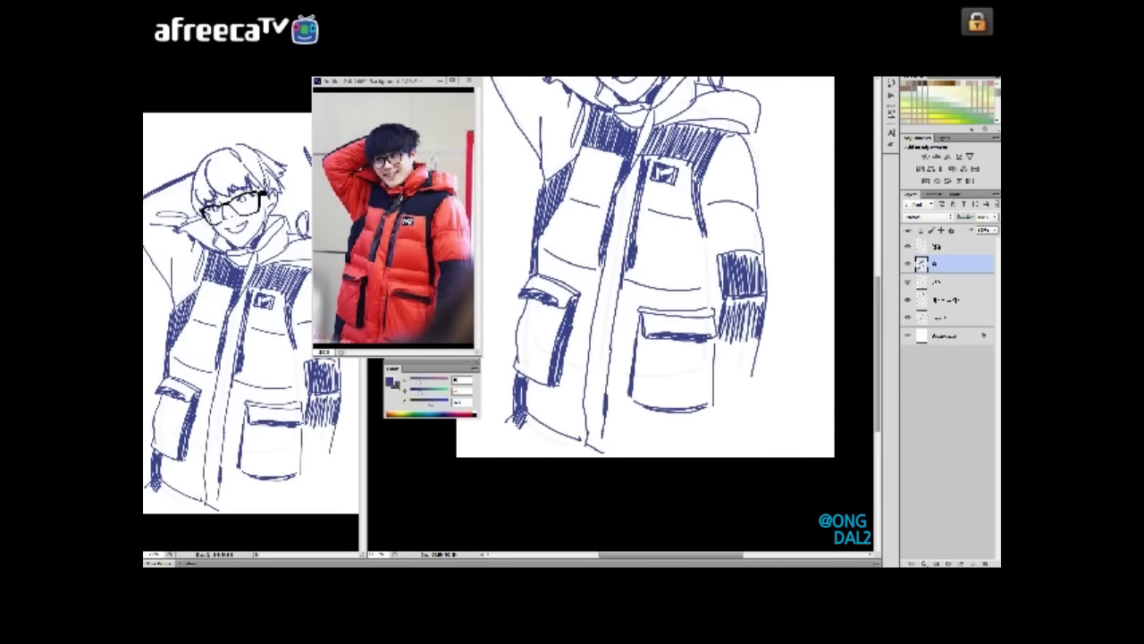
- Fill the whole hair shape with solid dark blue on a separate layer beneath the line art
key("ctrl+minus")
left_click_drag(767, 106, 829, 148)
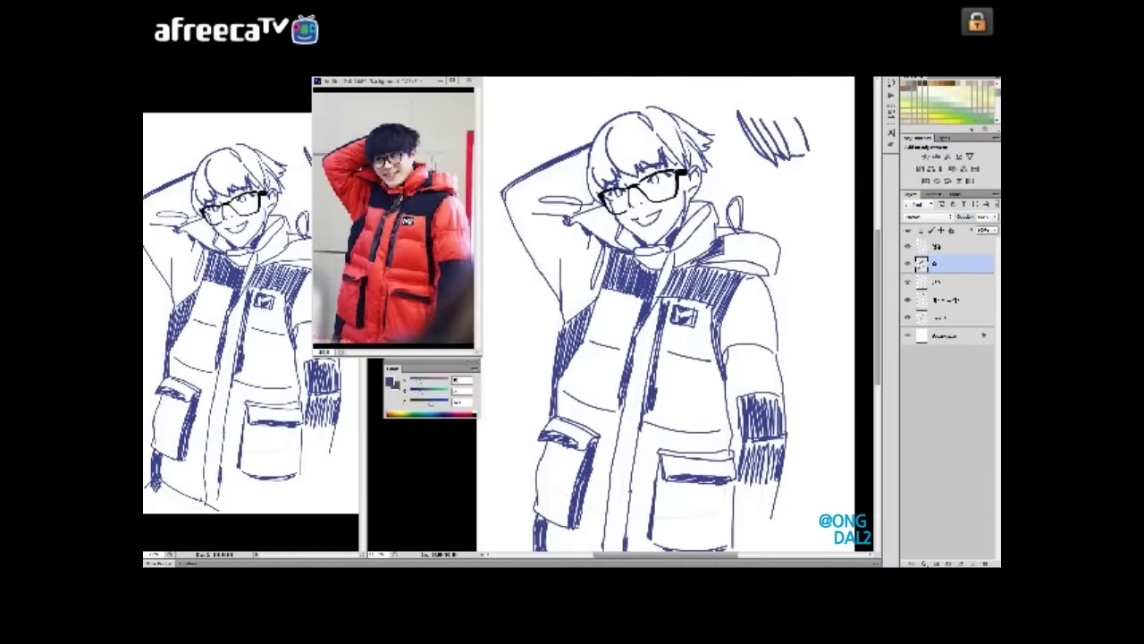
key("ctrl+plus")
key("ctrl+plus")
key("ctrl+plus")
key("ctrl+Tab")
key("ctrl+plus")
key("ctrl+minus")
key("ctrl+Tab")
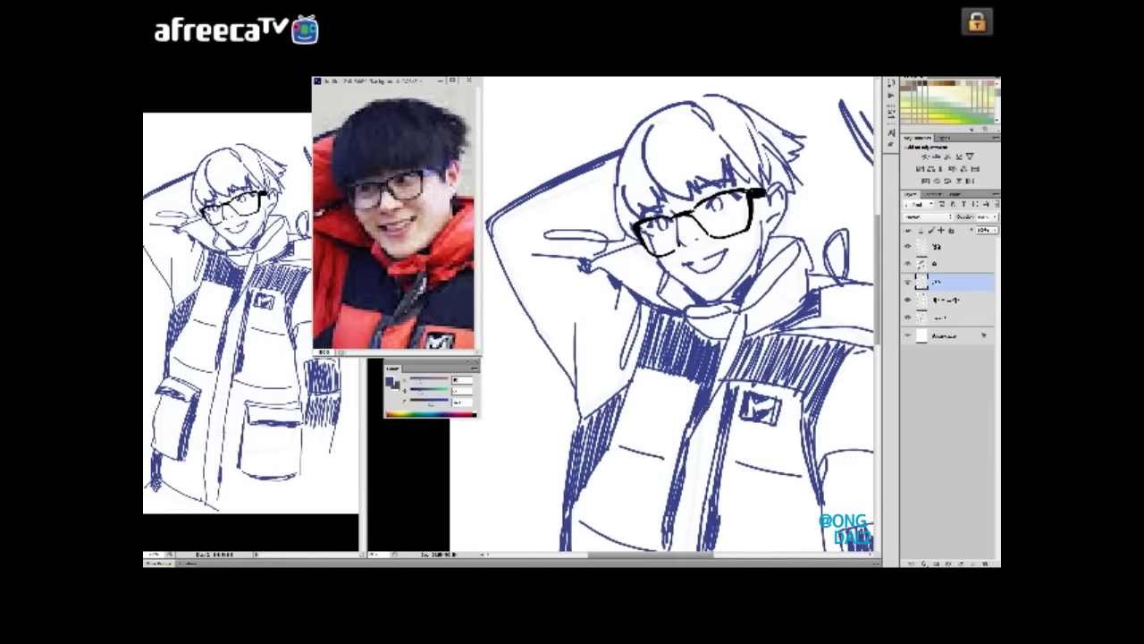
scroll(683, 323, "up", 1)
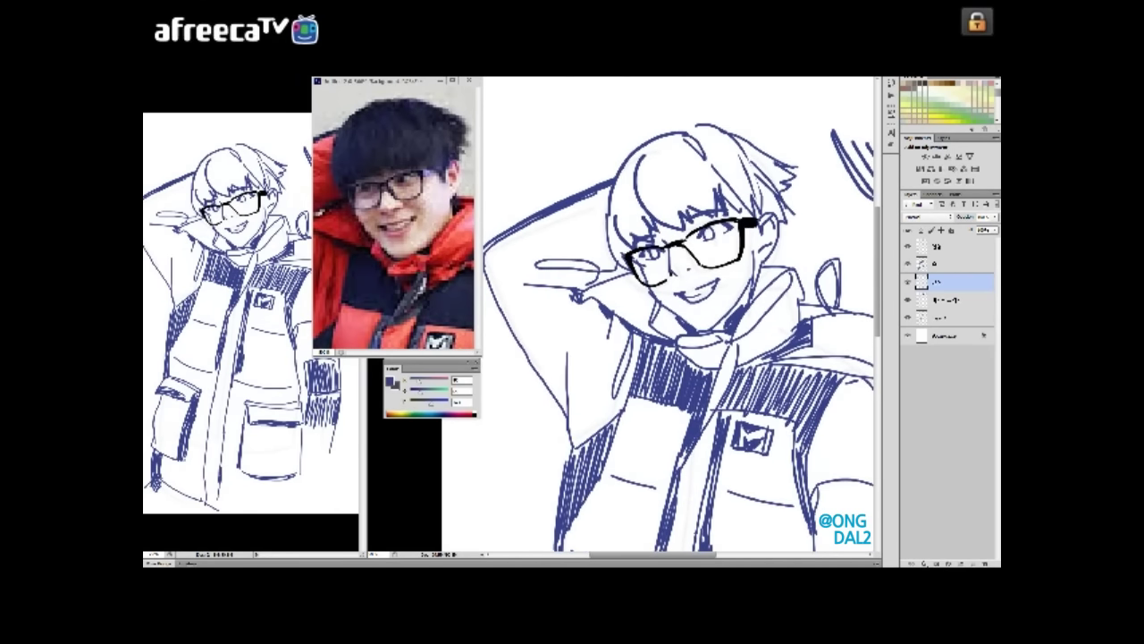
key("ctrl+Tab")
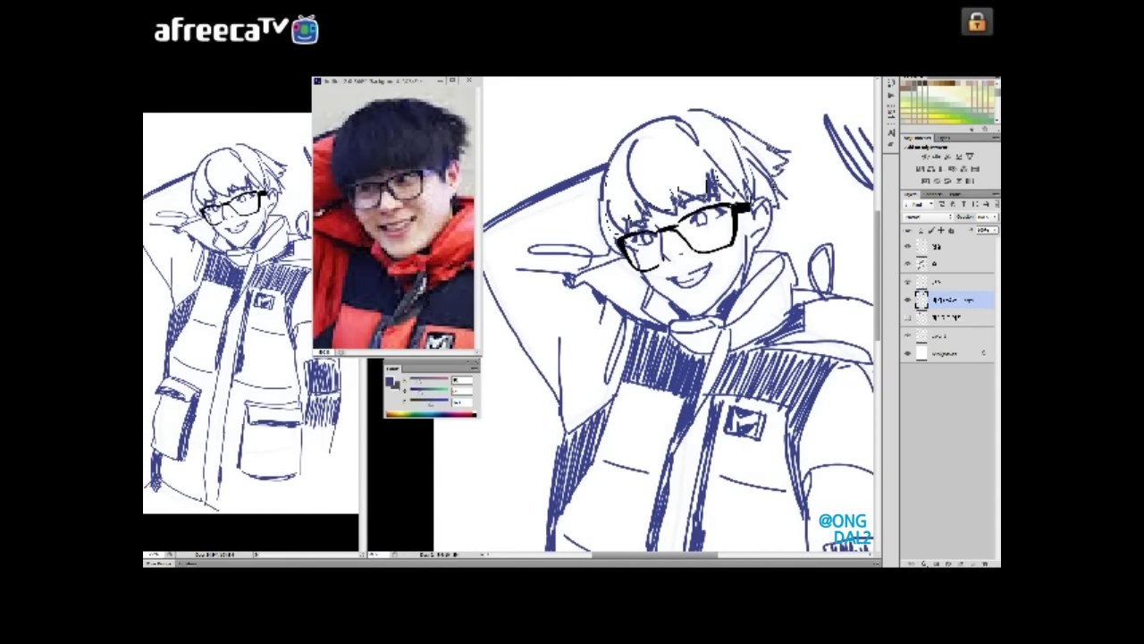
key("alt+BackSpace")
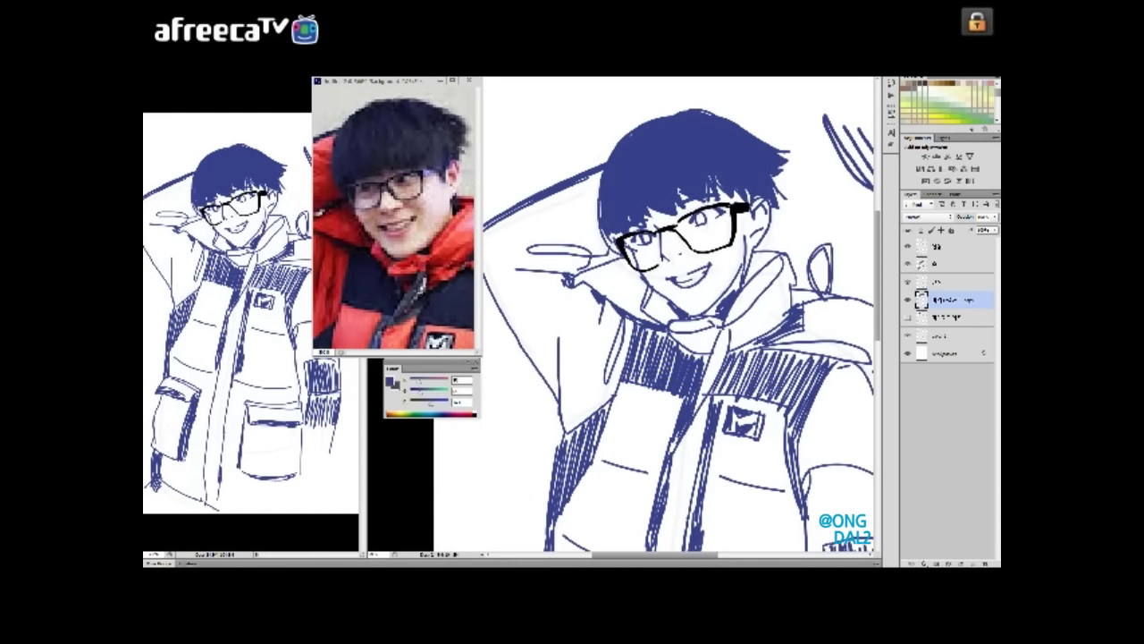
- Draw a flyaway strand curving off the crown and add thin white highlight lines to the filled hair
left_click_drag(679, 331, 672, 326)
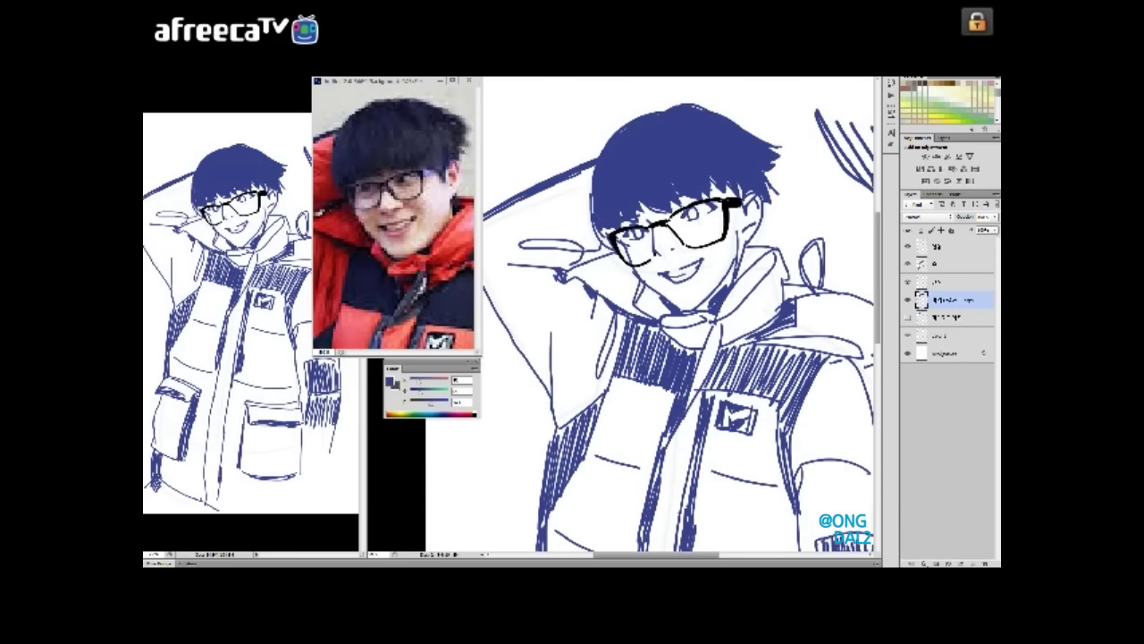
left_click_drag(679, 331, 657, 363)
left_click_drag(672, 134, 748, 128)
left_click_drag(657, 363, 649, 322)
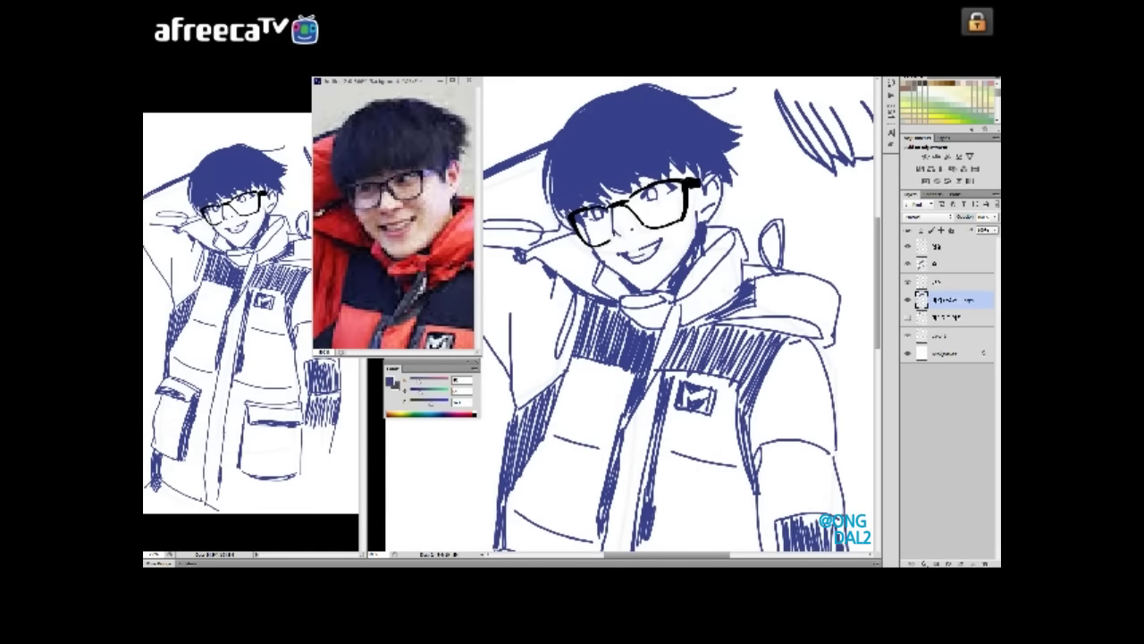
left_click_drag(649, 322, 649, 312)
key("ctrl+minus")
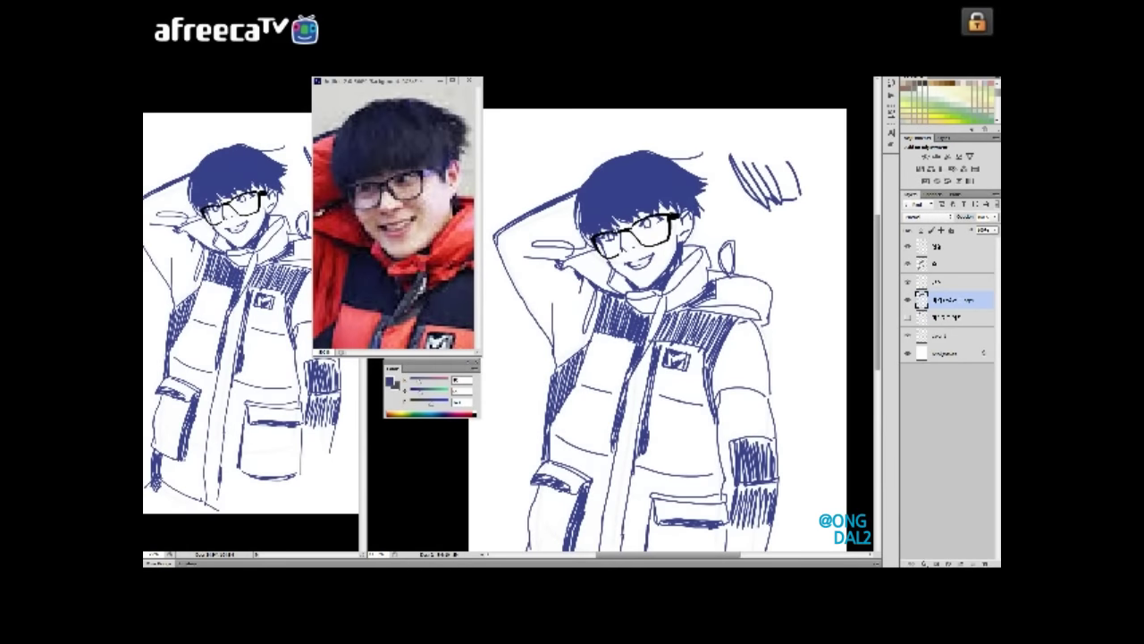
key("ctrl+minus")
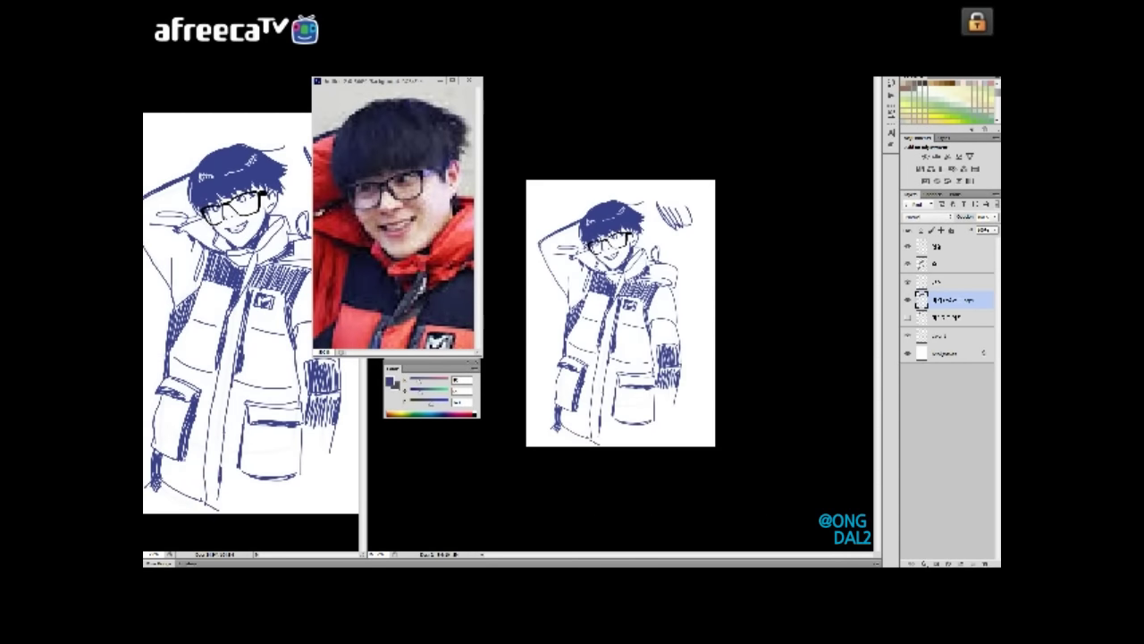
- Gather the sketch layers into one group, fade it to a pale guide, and add a new empty layer above it
key("ctrl+plus")
key("ctrl+e")
key("3")
key("ctrl+plus")
key("d")
key("2")
key("ctrl+plus")
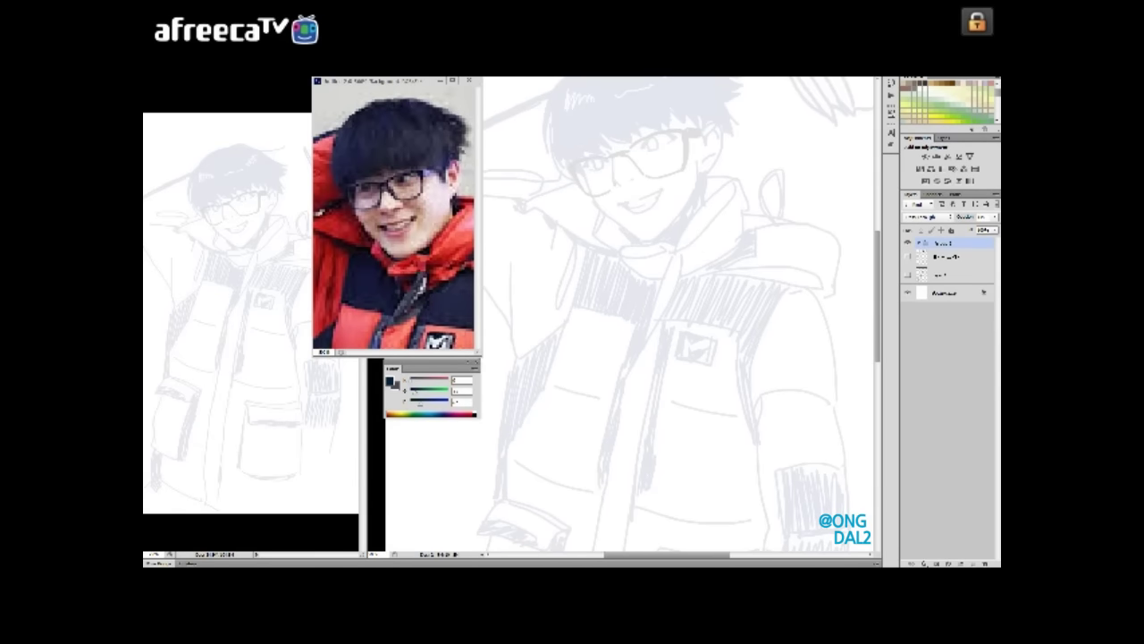
key("ctrl+shift+n")
key("Return")
left_click_drag(766, 164, 843, 153)
key("ctrl+z")
left_click_drag(758, 138, 812, 130)
key("ctrl+z")
left_click_drag(688, 191, 836, 130)
key("ctrl+z")
- Lower the opacity of the sketch group further until it is barely visible, and reselect the new layer above it
key("alt+bracketleft")
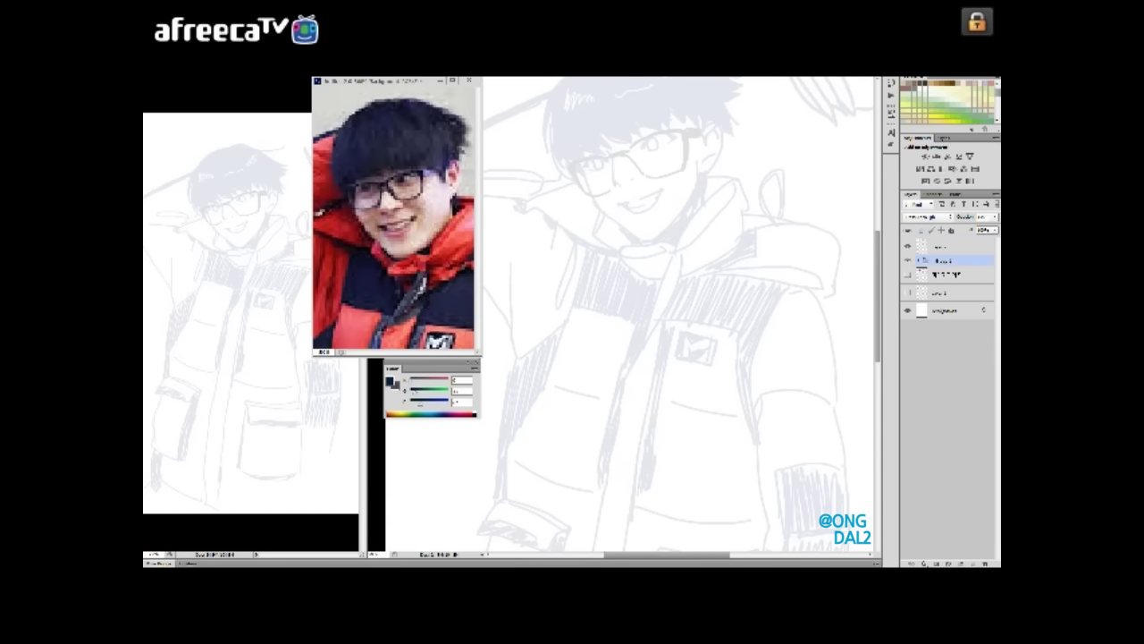
key("1")
key("1")
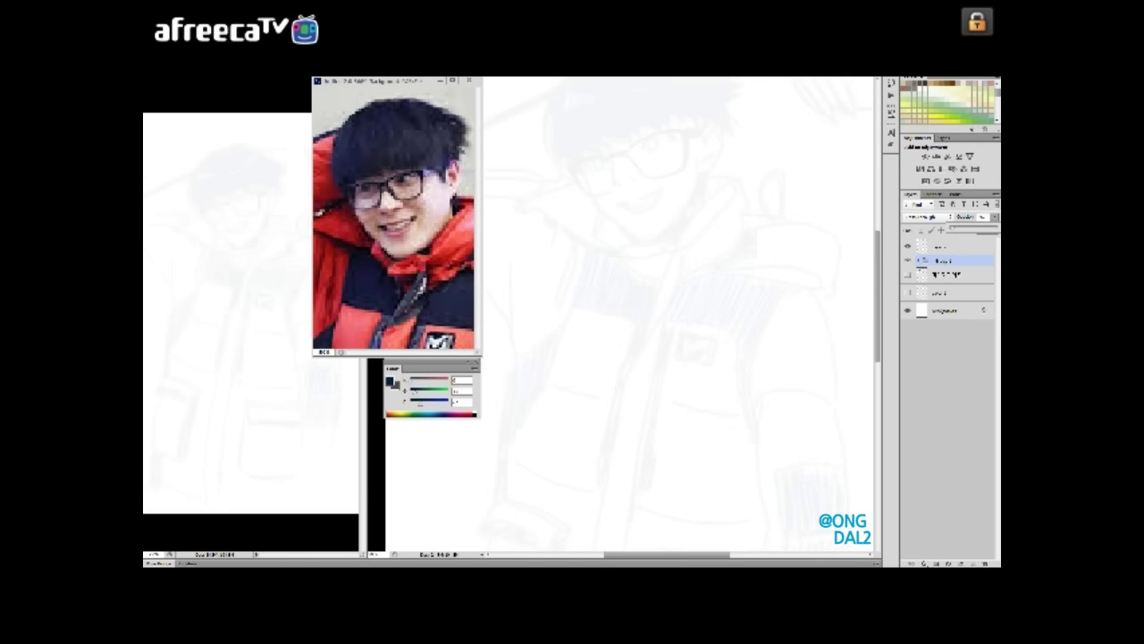
key("alt+bracketright")
- Trace the upper eyelids, the nose line and the nostril in grey-blue over the faded sketch
scroll(662, 179, "up", 3)
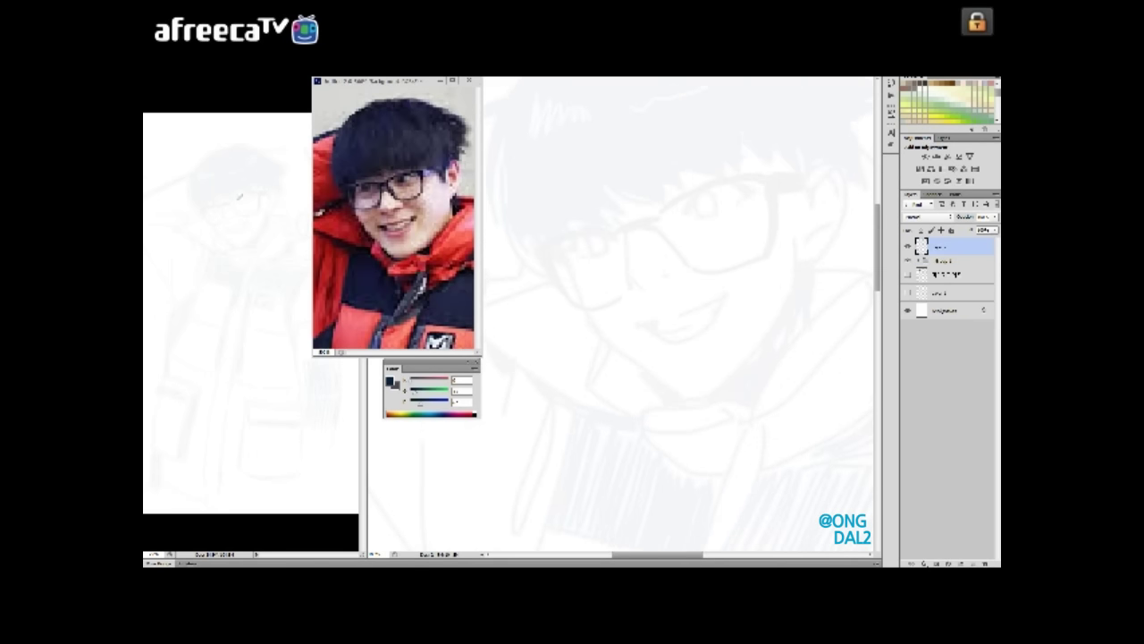
left_click_drag(727, 181, 752, 198)
left_click(742, 190, "alt")
key("d")
mouse_move(598, 229)
left_mouse_down()
mouse_move(618, 238)
mouse_move(568, 249)
mouse_move(601, 227)
mouse_move(636, 281)
mouse_move(633, 262)
left_mouse_up()
left_click(666, 264)
- Trace the open smile with its thick corners and lower lip, and outline the irises of both eyes
left_click(728, 282)
left_click_drag(690, 298, 728, 282)
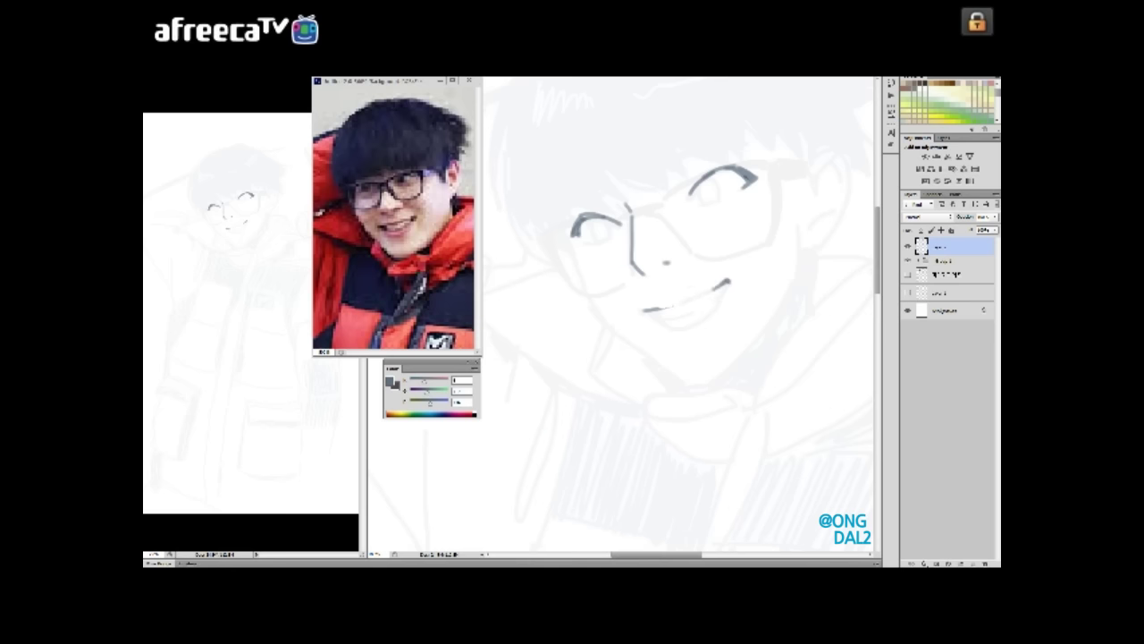
left_click_drag(643, 310, 667, 326)
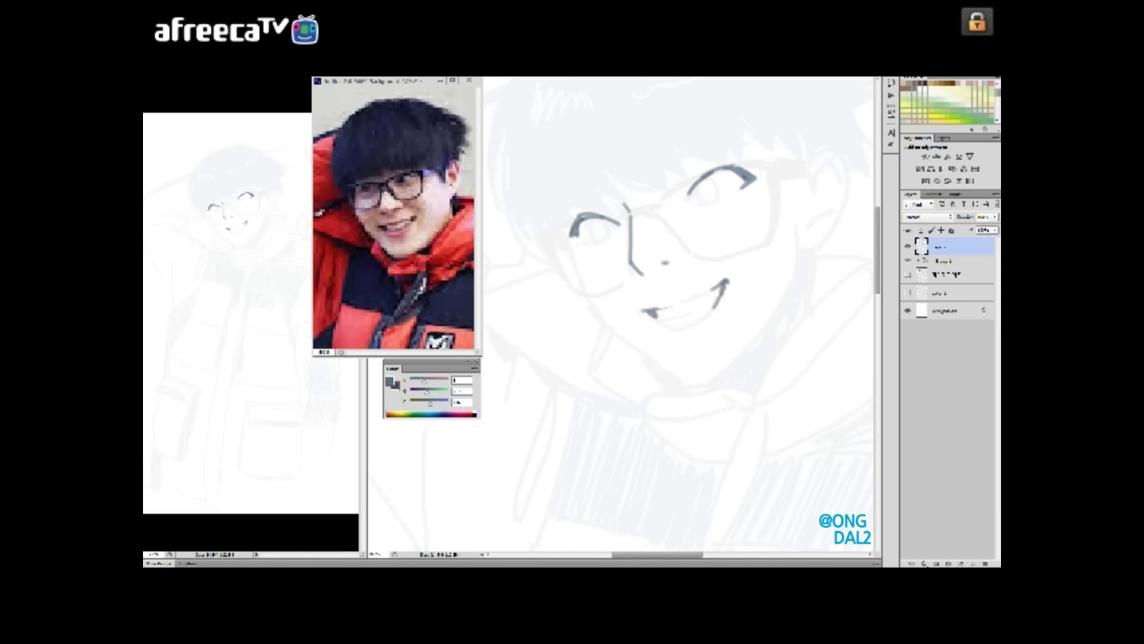
scroll(678, 316, "up", 1)
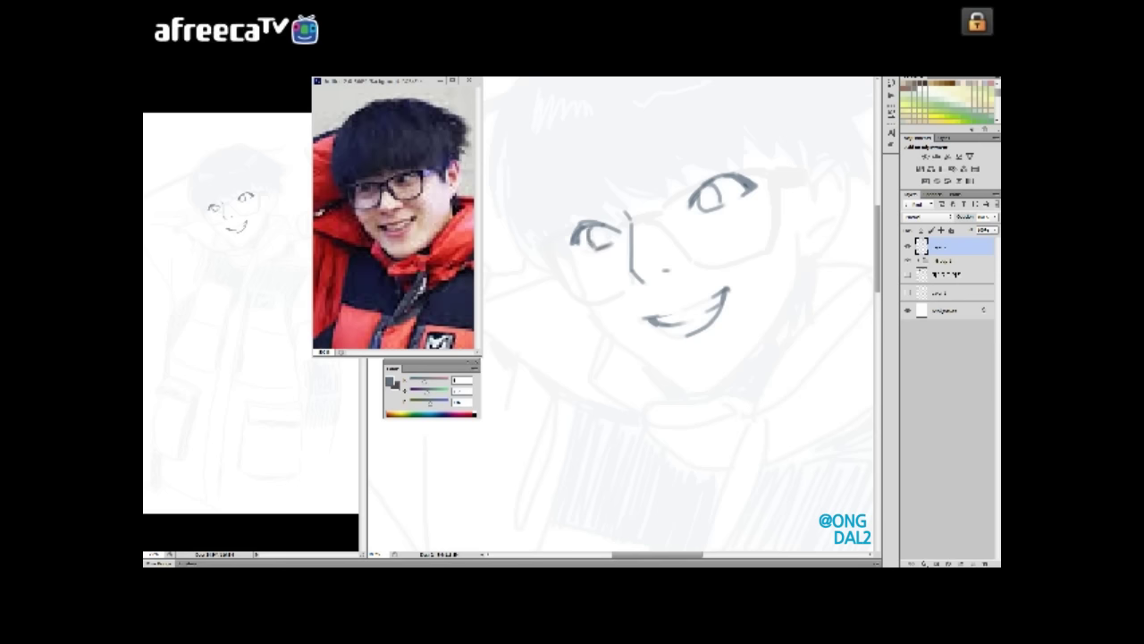
left_click_drag(679, 312, 692, 304)
mouse_move(636, 214)
left_mouse_down()
mouse_move(667, 206)
mouse_move(715, 259)
left_mouse_up()
key("ctrl+z")
right_click(695, 219)
key("Escape")
key("ctrl+z")
- Trace the glasses' bridge and both lens rims with doubled lines for the frame thickness
left_click_drag(675, 214, 714, 258)
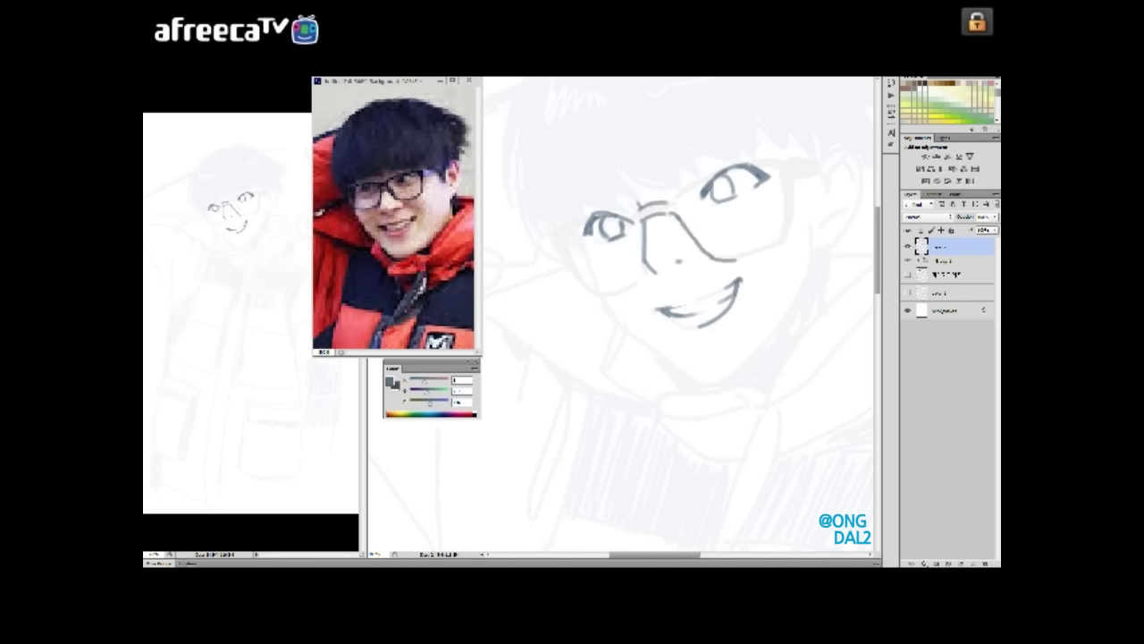
left_click_drag(794, 178, 785, 238)
mouse_move(672, 197)
left_mouse_down()
mouse_move(729, 169)
mouse_move(799, 159)
mouse_move(796, 184)
left_mouse_up()
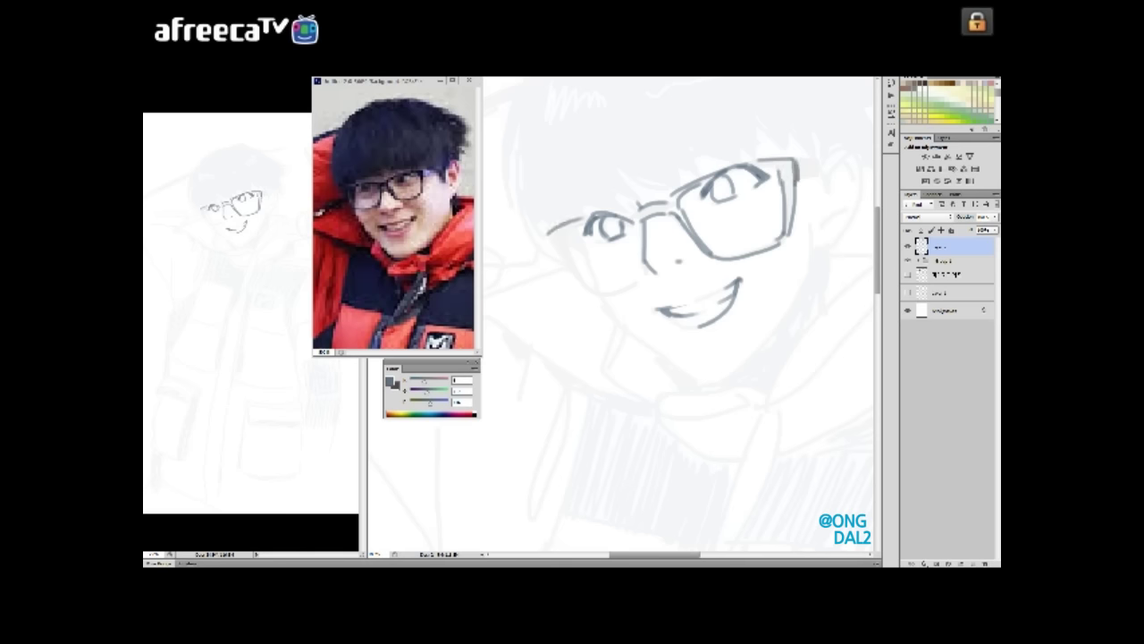
mouse_move(563, 253)
left_mouse_down()
mouse_move(599, 295)
mouse_move(644, 281)
left_mouse_up()
mouse_move(567, 223)
left_mouse_down()
mouse_move(622, 209)
mouse_move(592, 290)
left_mouse_up()
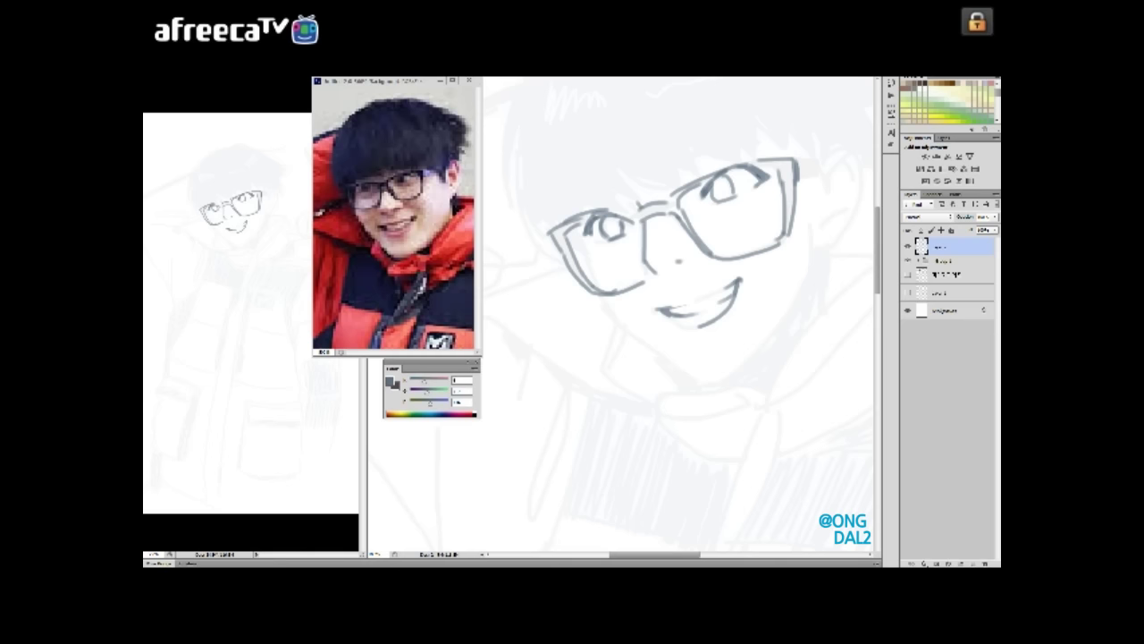
- Trace the outer contour of the hair, including the flyaway strand at the crown and the pointed tufts at the back
mouse_move(679, 269)
left_mouse_down()
mouse_move(680, 297)
mouse_move(675, 264)
mouse_move(745, 393)
left_mouse_up()
left_click_drag(611, 181, 569, 313)
left_click_drag(581, 250, 571, 336)
mouse_move(680, 268)
left_mouse_down()
mouse_move(683, 325)
mouse_move(657, 331)
left_mouse_up()
left_click_drag(692, 174, 585, 237)
left_click_drag(626, 357, 587, 324)
mouse_move(651, 157)
left_mouse_down()
mouse_move(738, 156)
mouse_move(805, 139)
mouse_move(812, 218)
left_mouse_up()
left_click_drag(626, 358, 604, 302)
left_click_drag(724, 142, 808, 180)
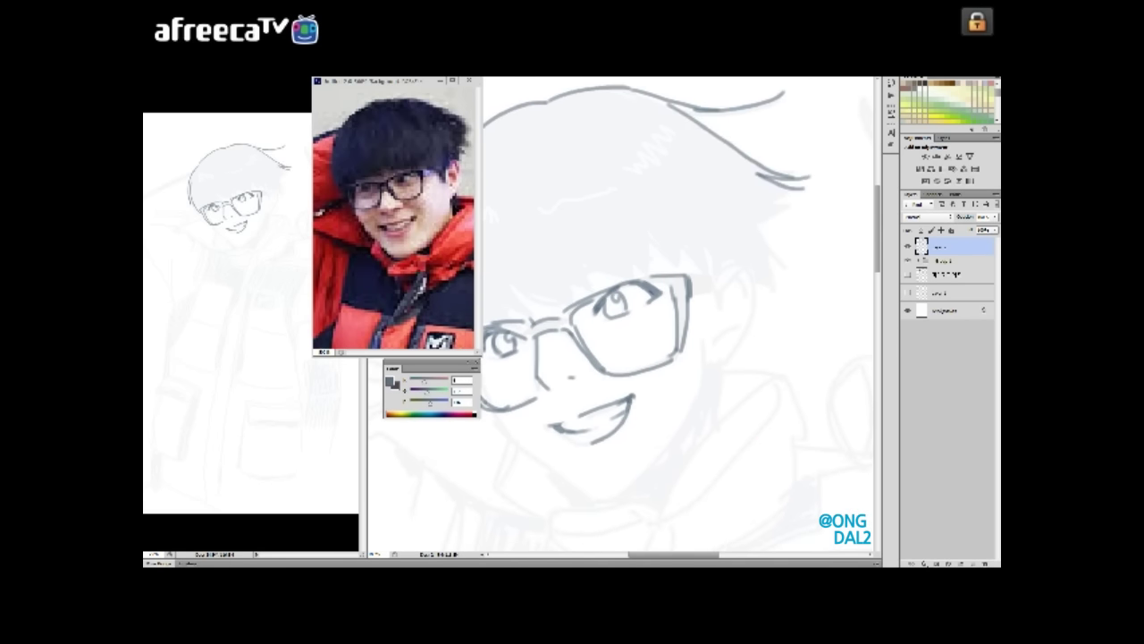
left_click_drag(625, 358, 627, 321)
left_click_drag(789, 207, 766, 256)
- Trace the glasses' temple arm reaching to the ear, and draw the ear with its inner fold
left_click_drag(626, 357, 633, 333)
left_click_drag(697, 234, 747, 212)
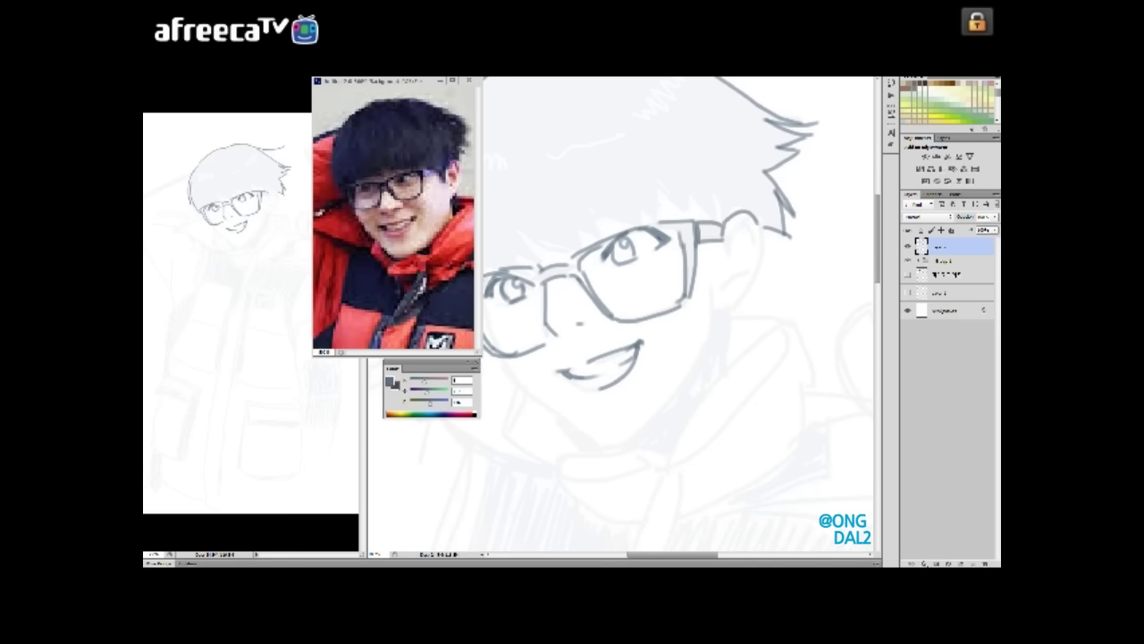
left_click_drag(626, 357, 649, 318)
left_click_drag(736, 270, 776, 245)
left_click_drag(790, 197, 772, 252)
left_click_drag(766, 175, 782, 195)
- Trace the jawline from below the ear to the chin and up the opposite cheek, redrawing the unsatisfactory stroke
left_click_drag(625, 357, 681, 342)
mouse_move(792, 251)
left_mouse_down()
mouse_move(771, 312)
mouse_move(714, 371)
left_mouse_up()
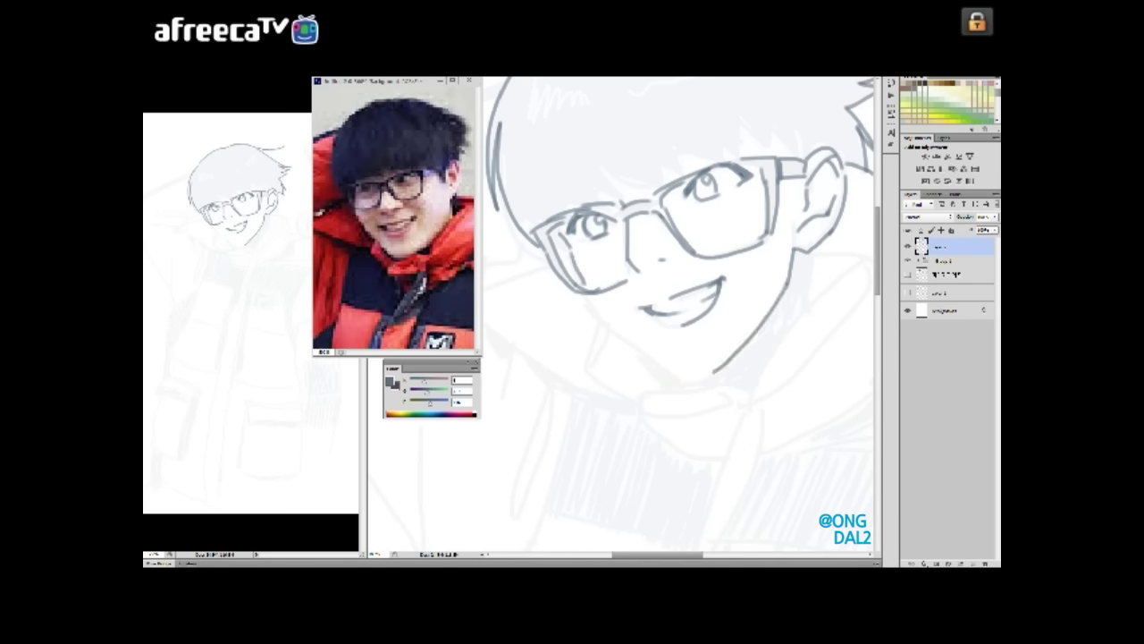
left_click_drag(588, 296, 670, 364)
key("ctrl+z")
mouse_move(590, 298)
left_mouse_down()
mouse_move(669, 363)
mouse_move(724, 368)
left_mouse_up()
- Trace the jagged fringe above the glasses and the long strands running down from the crown and beside the ear
mouse_move(679, 313)
left_mouse_down()
mouse_move(665, 327)
mouse_move(706, 402)
left_mouse_up()
left_click_drag(679, 313, 671, 336)
mouse_move(576, 266)
left_mouse_down()
mouse_move(667, 312)
mouse_move(688, 273)
mouse_move(740, 266)
left_mouse_up()
left_click_drag(740, 202, 728, 270)
left_click_drag(680, 313, 658, 333)
mouse_move(628, 134)
left_mouse_down()
mouse_move(669, 145)
mouse_move(695, 191)
left_mouse_up()
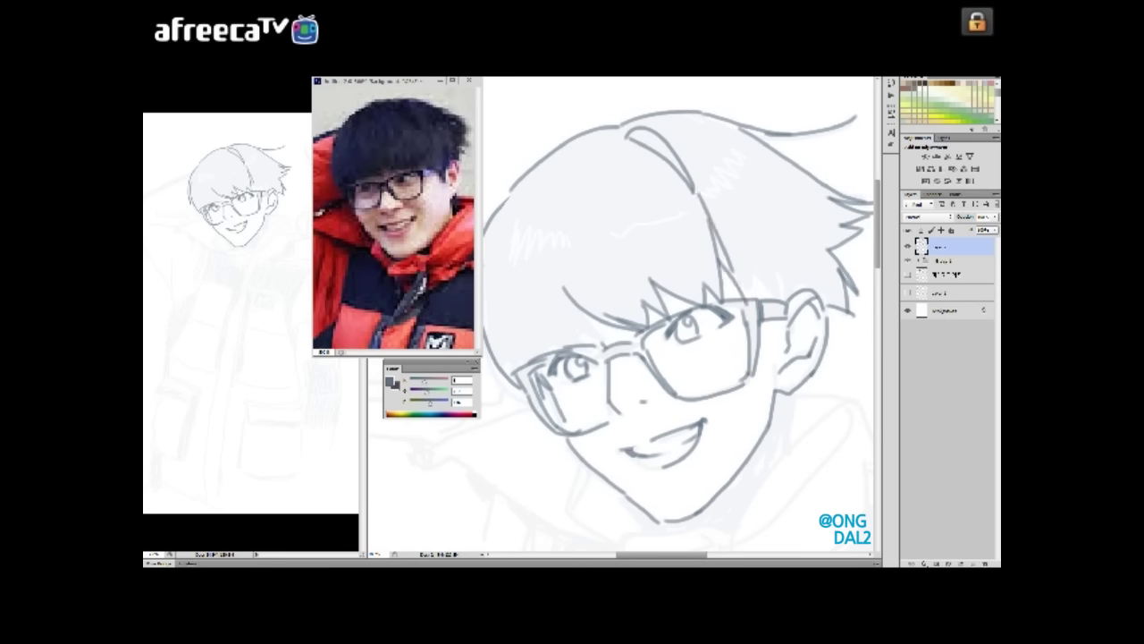
left_click_drag(776, 202, 783, 305)
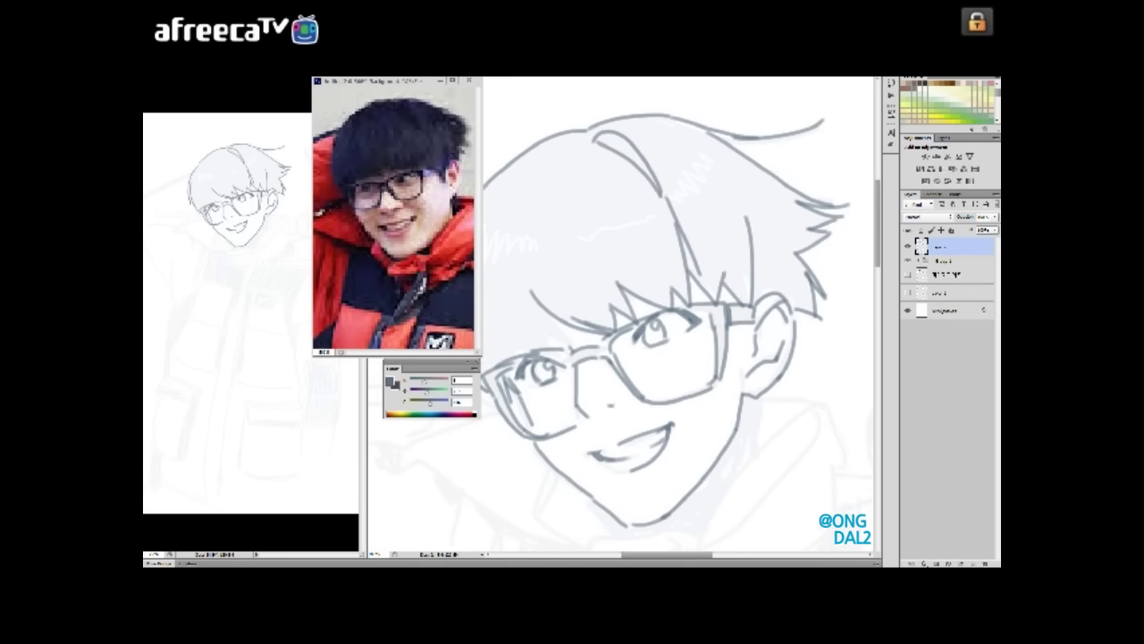
left_click_drag(679, 313, 701, 297)
left_click_drag(660, 108, 631, 191)
left_click_drag(700, 297, 769, 260)
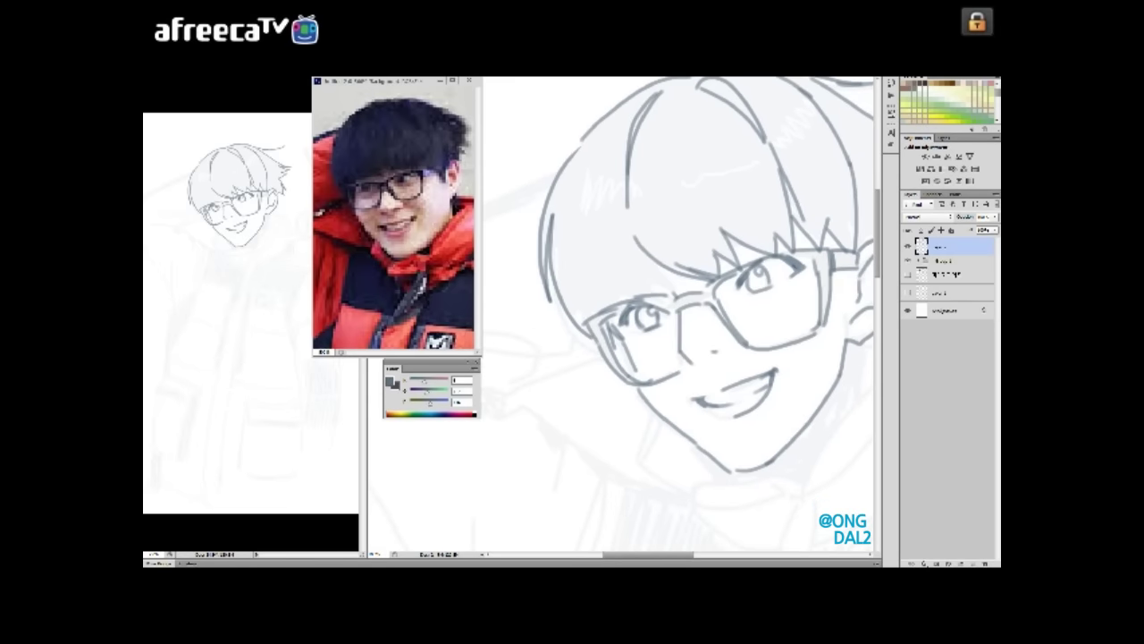
- Add short fringe spikes over the raised-arm-side lens and short hair and neck lines below the ear
scroll(590, 277, "up", 2)
left_click_drag(613, 341, 625, 385)
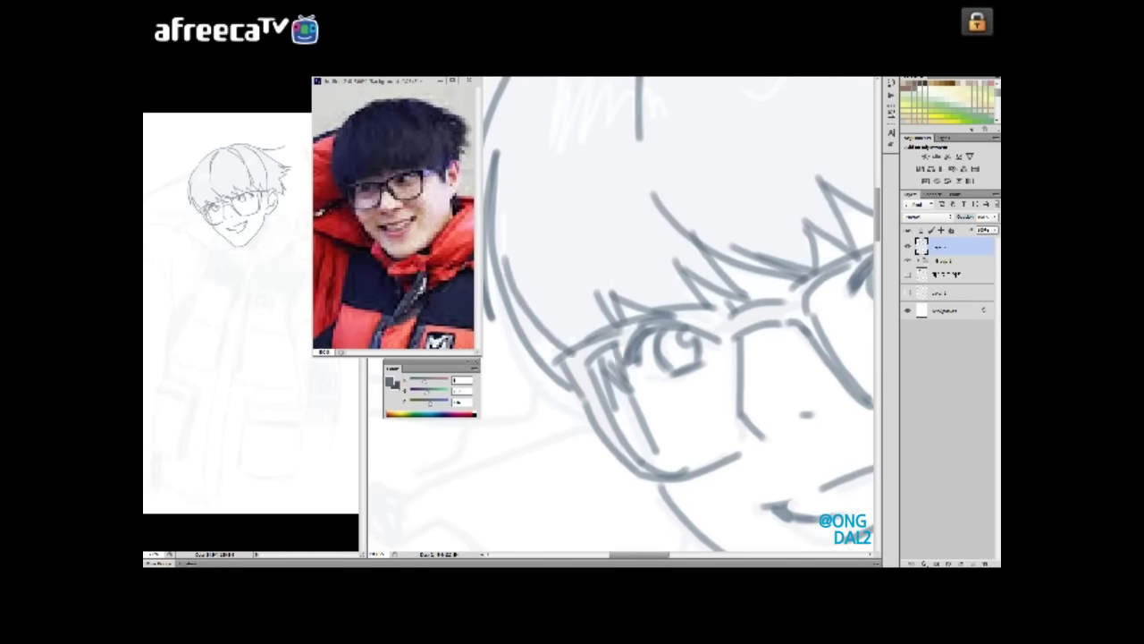
scroll(679, 313, "down", 3)
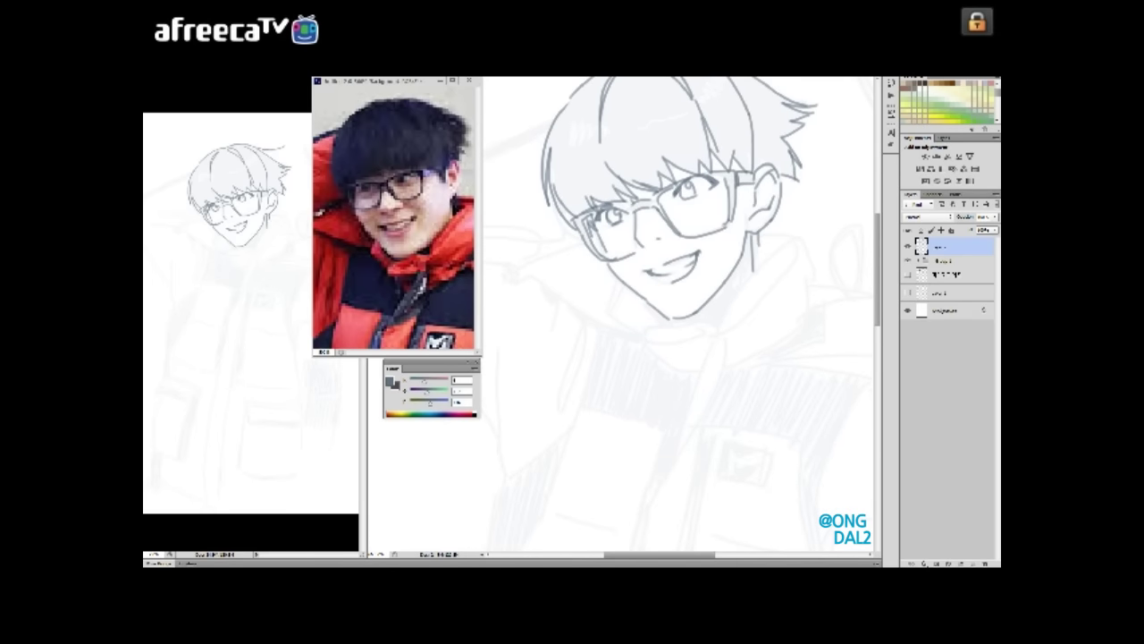
scroll(683, 310, "down", 2)
- Trace the jacket's high collar, from the folded front flap under the chin around to the back of the neck
scroll(656, 216, "down", 1)
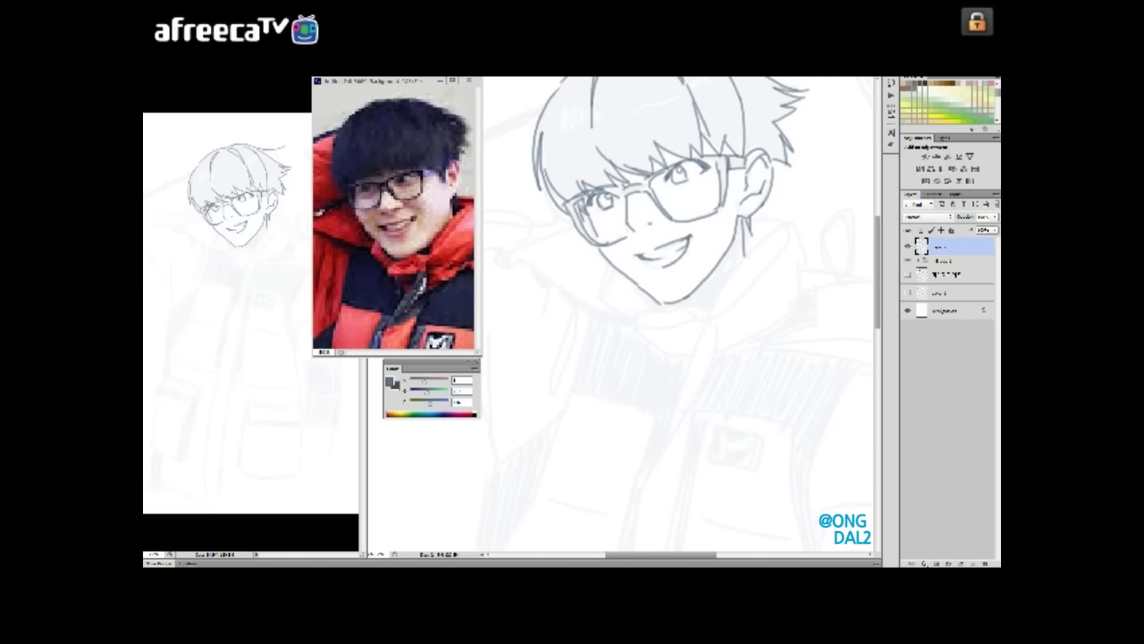
left_click_drag(679, 268, 661, 287)
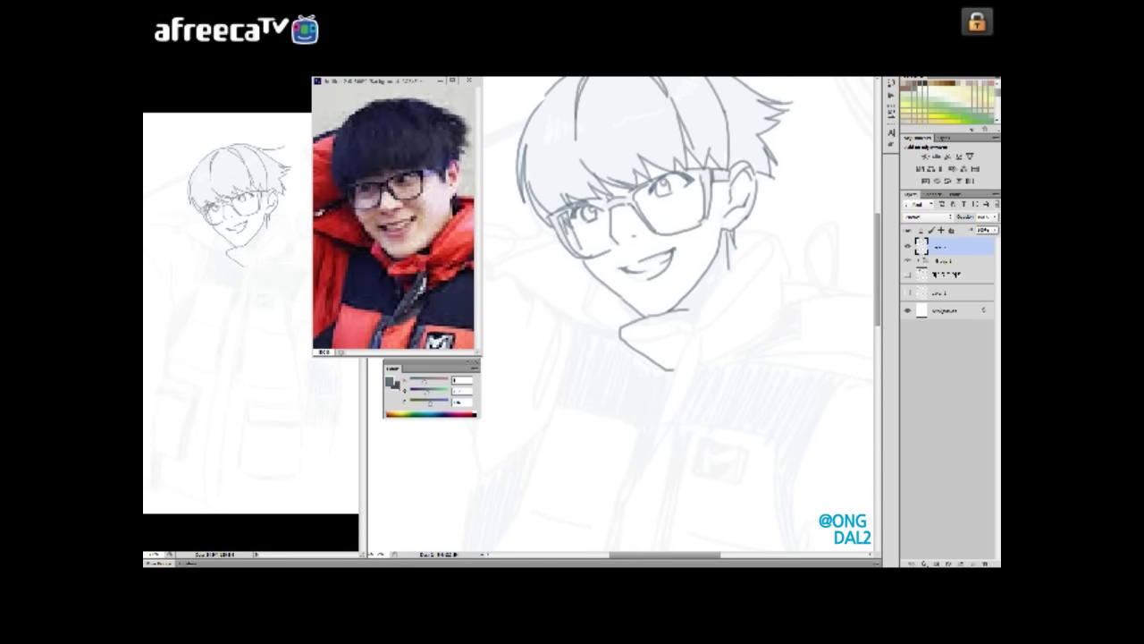
scroll(679, 313, "right", 1)
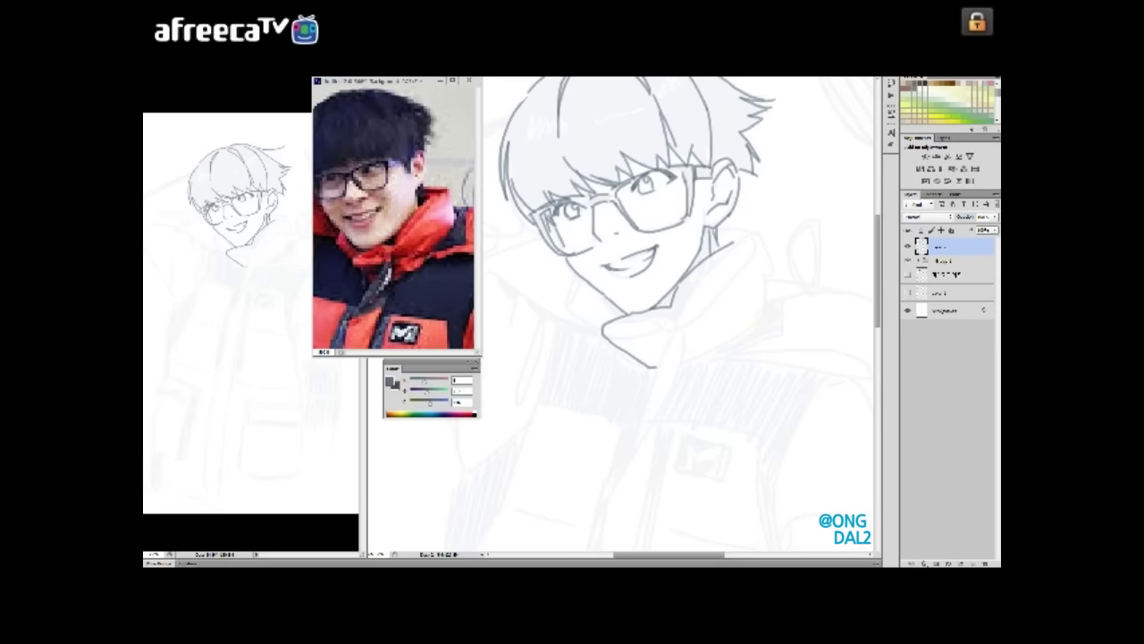
left_click_drag(679, 313, 686, 283)
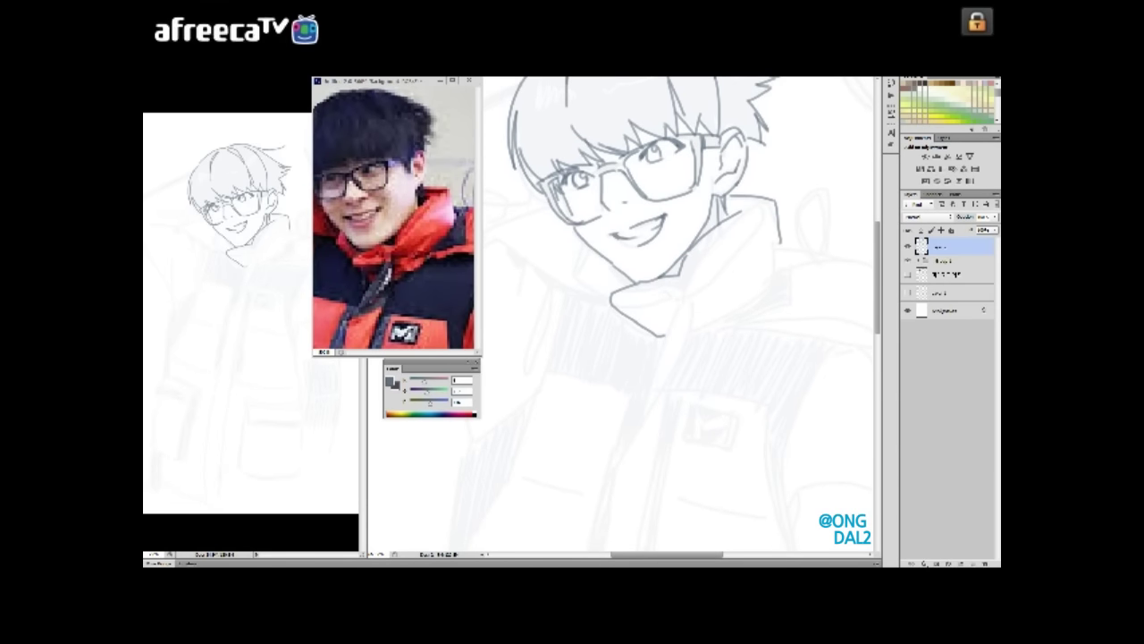
scroll(680, 313, "left", 1)
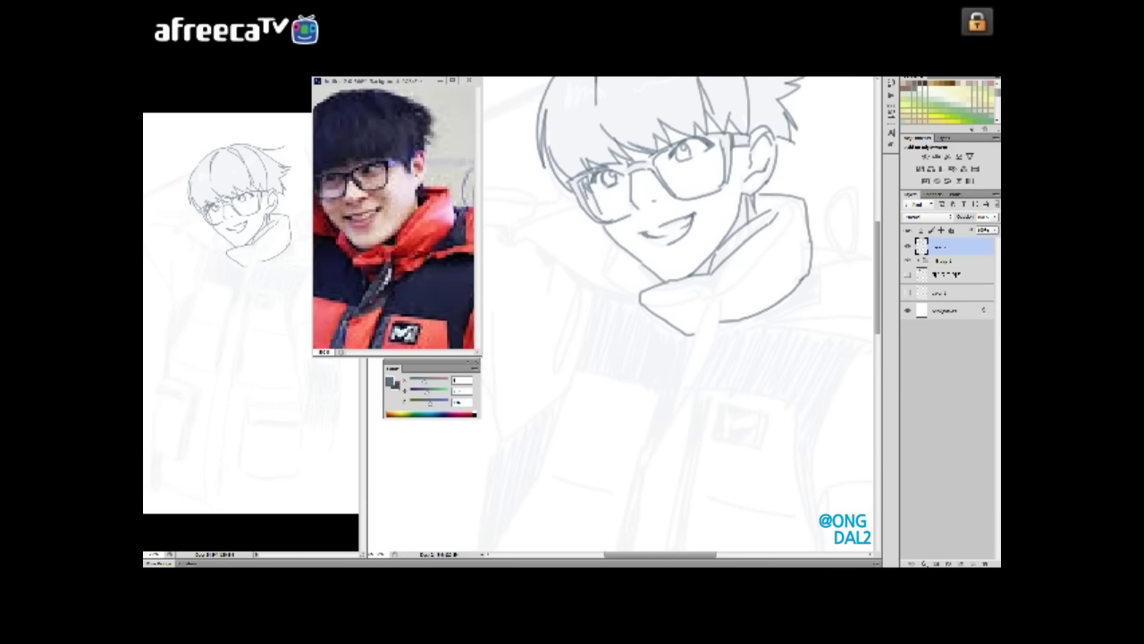
left_click_drag(680, 313, 742, 214)
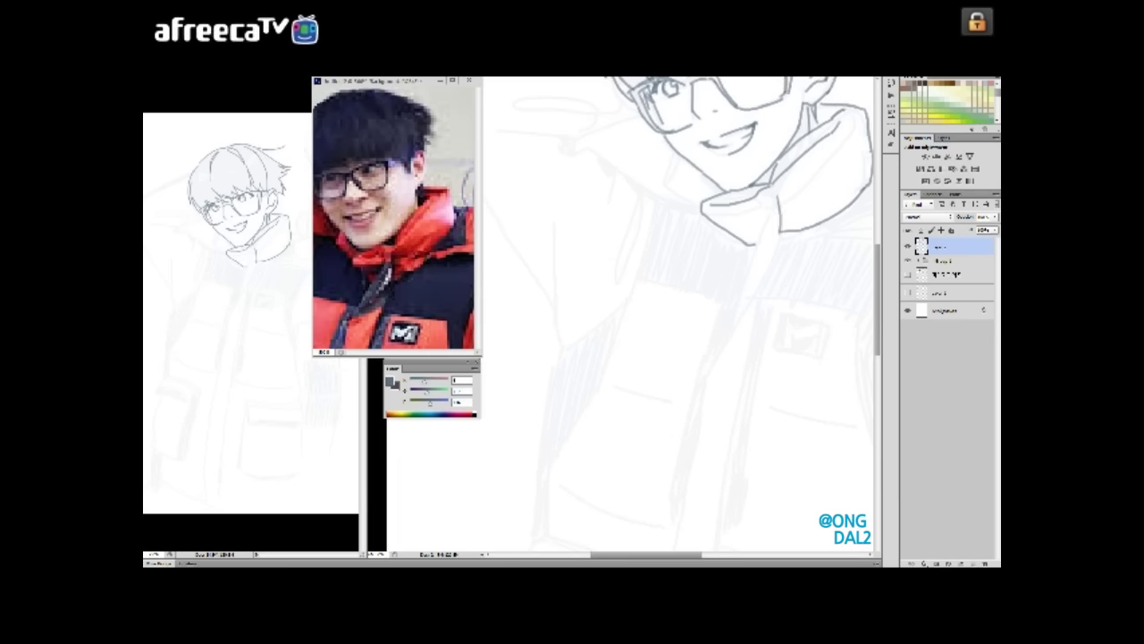
- Trace the zip flap running down from the collar and the upper edge of the raised sleeve
mouse_move(751, 259)
left_mouse_down()
mouse_move(708, 374)
mouse_move(772, 279)
mouse_move(773, 210)
mouse_move(741, 249)
mouse_move(747, 179)
mouse_move(702, 398)
mouse_move(652, 492)
left_mouse_up()
left_click_drag(680, 268, 642, 583)
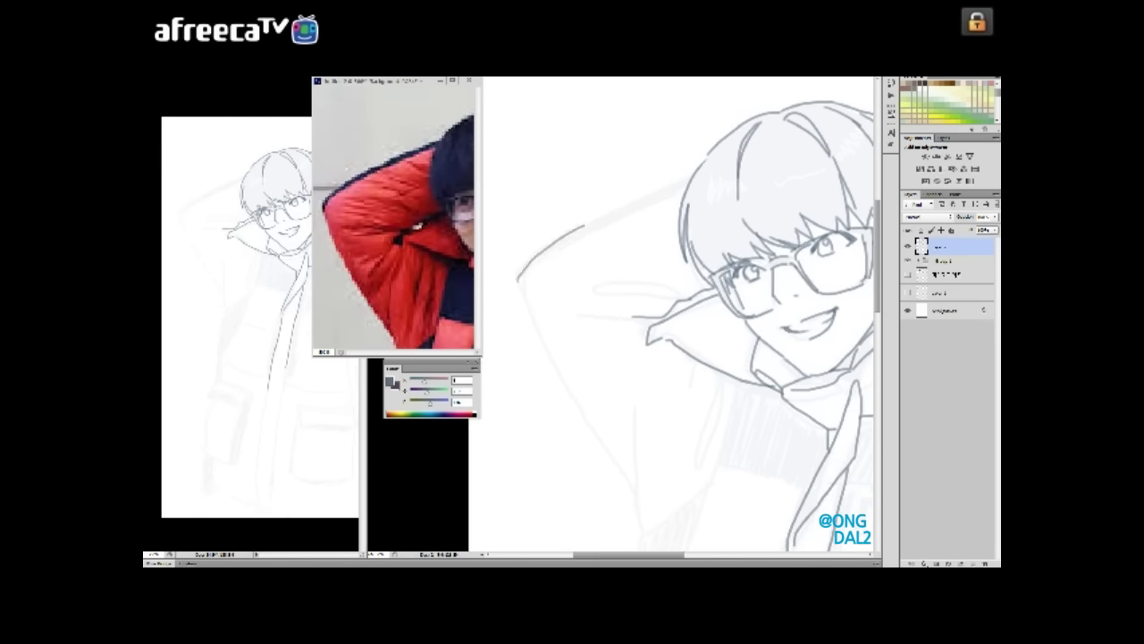
left_click_drag(519, 275, 687, 180)
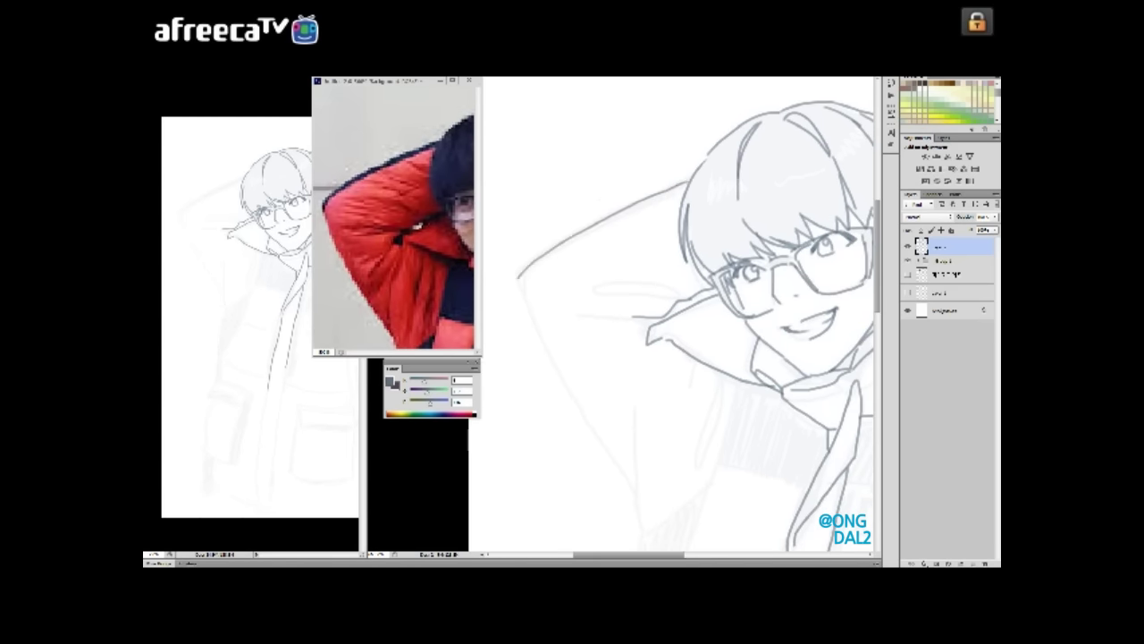
- Trace the raised sleeve's outer edge running from the elbow down toward the torso
scroll(674, 314, "down", 1)
key("ctrl+plus")
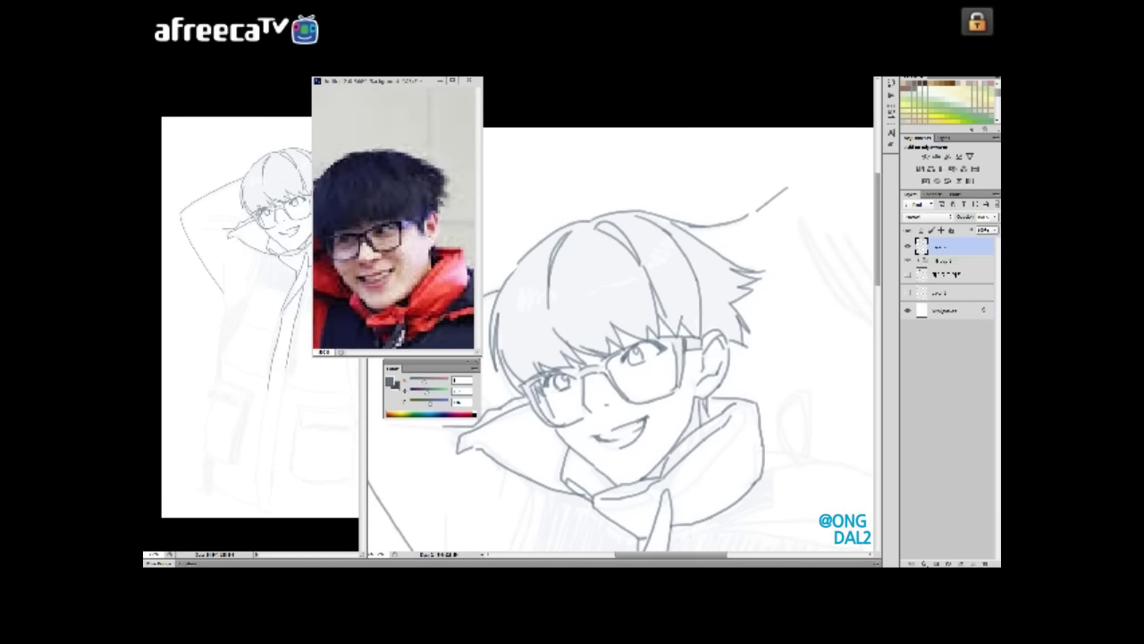
- Draw a small front-facing cartoon face beside the main figure, with jaw, ears, brows, eyes, nose and a straight mouth
left_click_drag(626, 322, 526, 285)
mouse_move(751, 175)
left_mouse_down()
mouse_move(793, 246)
mouse_move(835, 179)
left_mouse_up()
left_click_drag(835, 178, 840, 211)
left_click_drag(742, 178, 749, 211)
mouse_move(810, 183)
left_mouse_down()
mouse_move(817, 193)
mouse_move(773, 199)
left_mouse_up()
left_click_drag(805, 188, 820, 180)
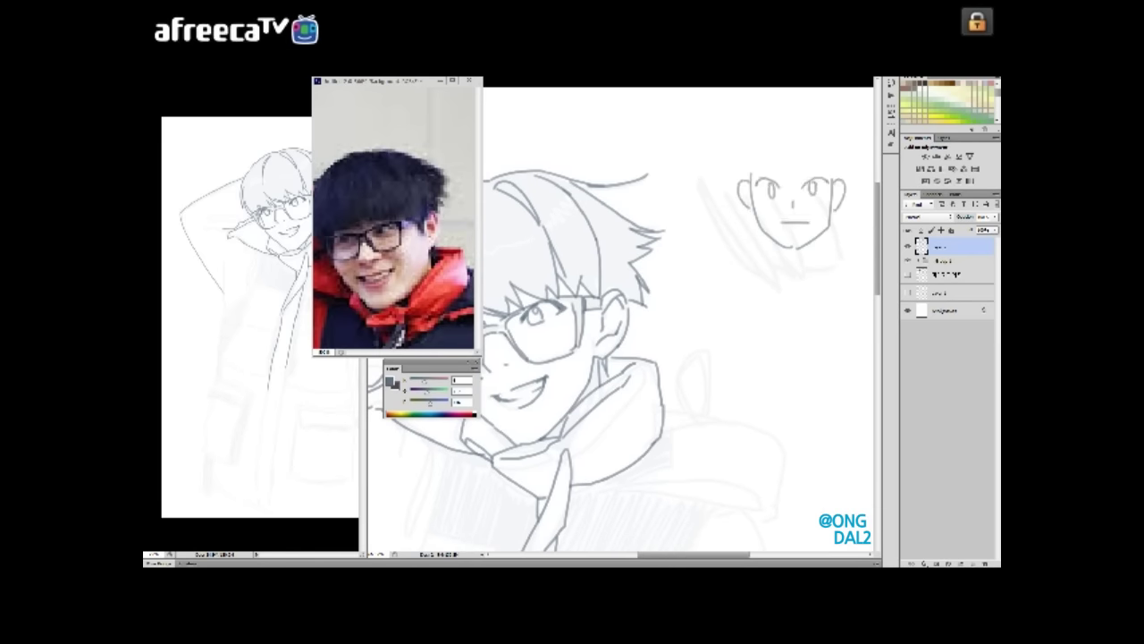
- Replace the small face's straight mouth with an open smile and draw the side hair and fringe over one brow
key("ctrl+z")
left_click_drag(779, 222, 814, 223)
left_click_drag(626, 322, 606, 353)
left_click_drag(739, 163, 719, 216)
left_click_drag(730, 191, 764, 214)
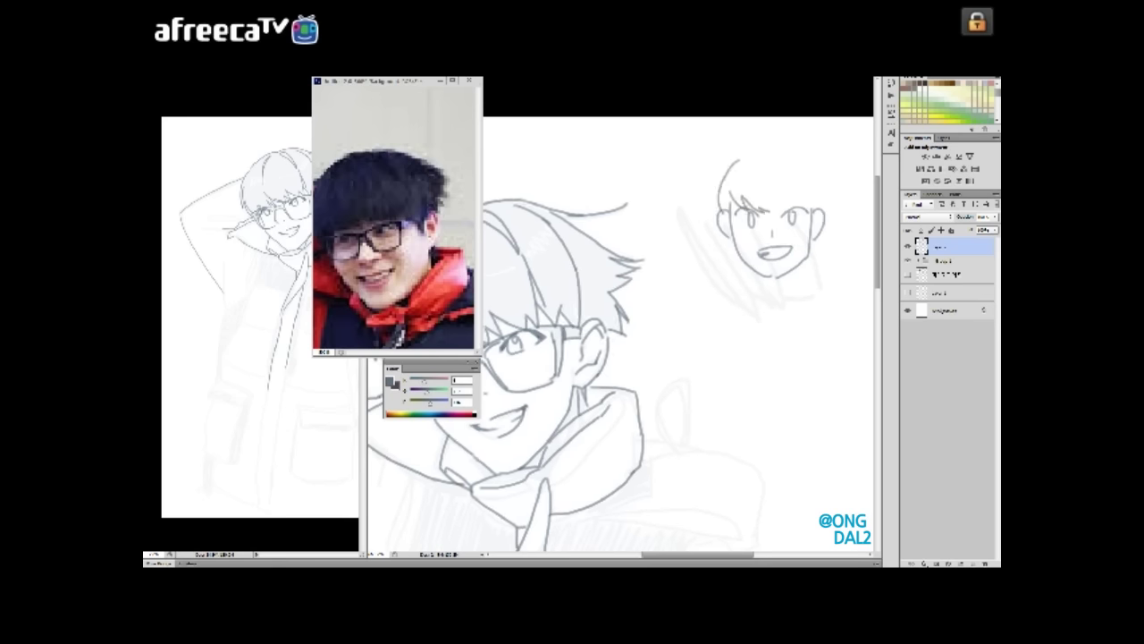
- Add the rest of the small face's hair outline with a long windblown strand flying off the crown
left_click_drag(626, 322, 600, 331)
left_click_drag(765, 170, 820, 161)
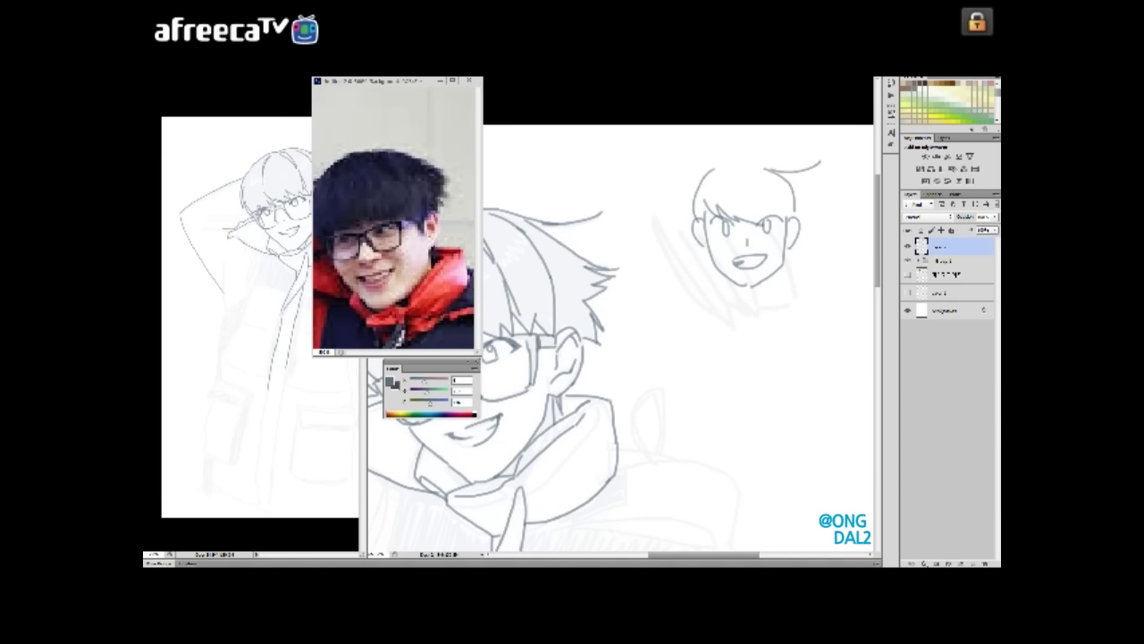
left_click_drag(626, 321, 619, 318)
left_click_drag(838, 203, 810, 188)
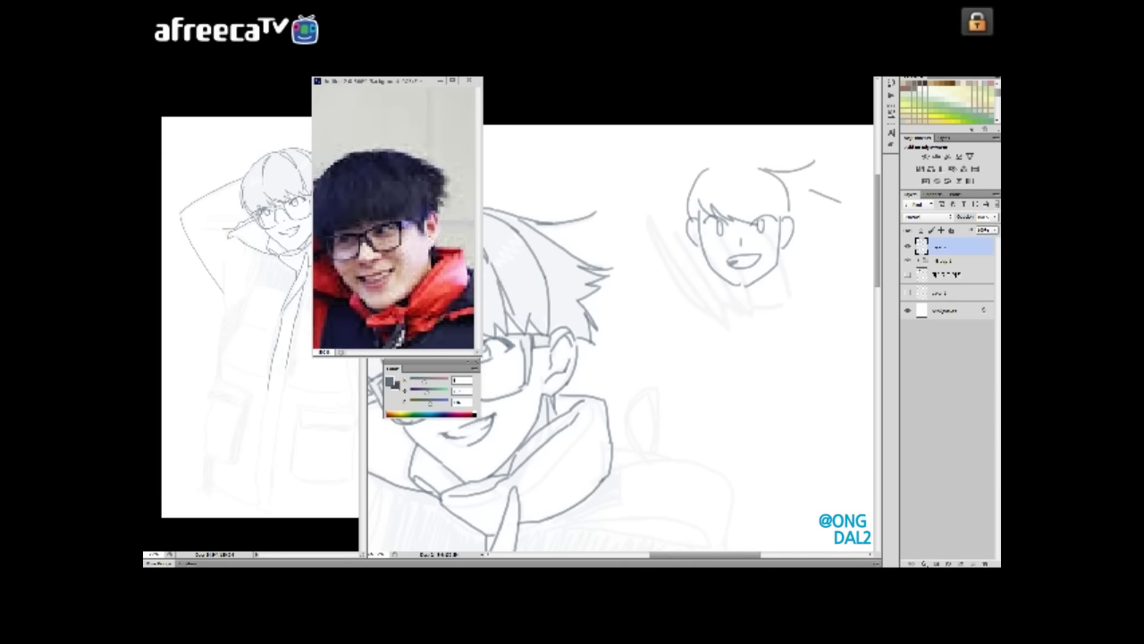
- Trace the crease inside the raised sleeve, the underarm fold and the jacket's side edge down to the pocket flap
left_click_drag(626, 322, 680, 268)
left_click_drag(394, 223, 432, 195)
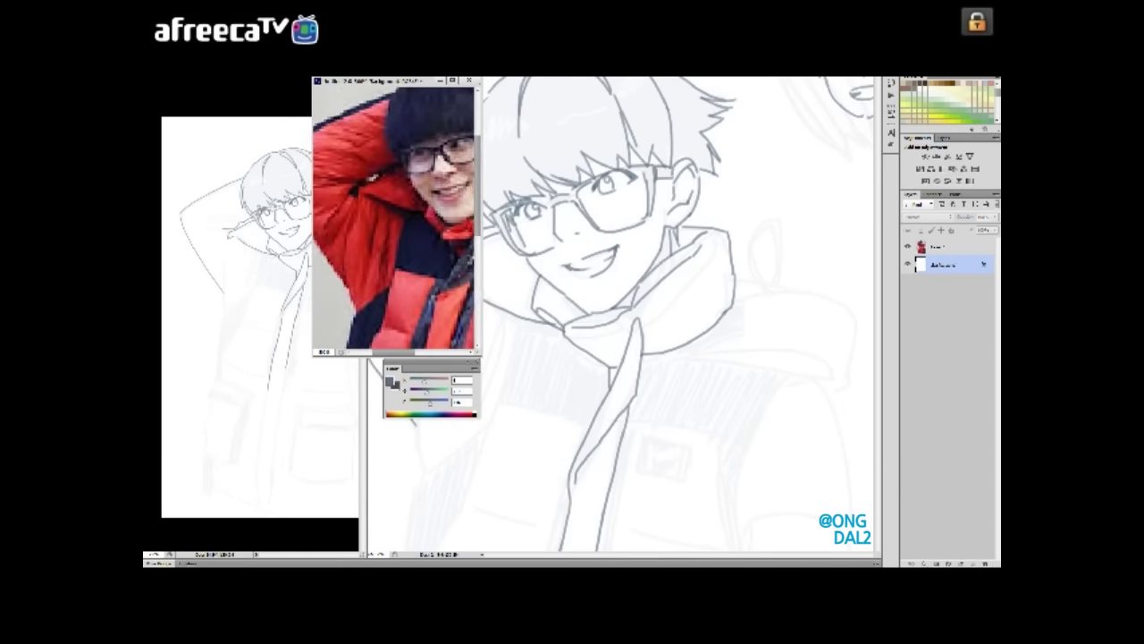
left_click_drag(626, 322, 679, 268)
scroll(657, 313, "up", 1)
key("ctrl+minus")
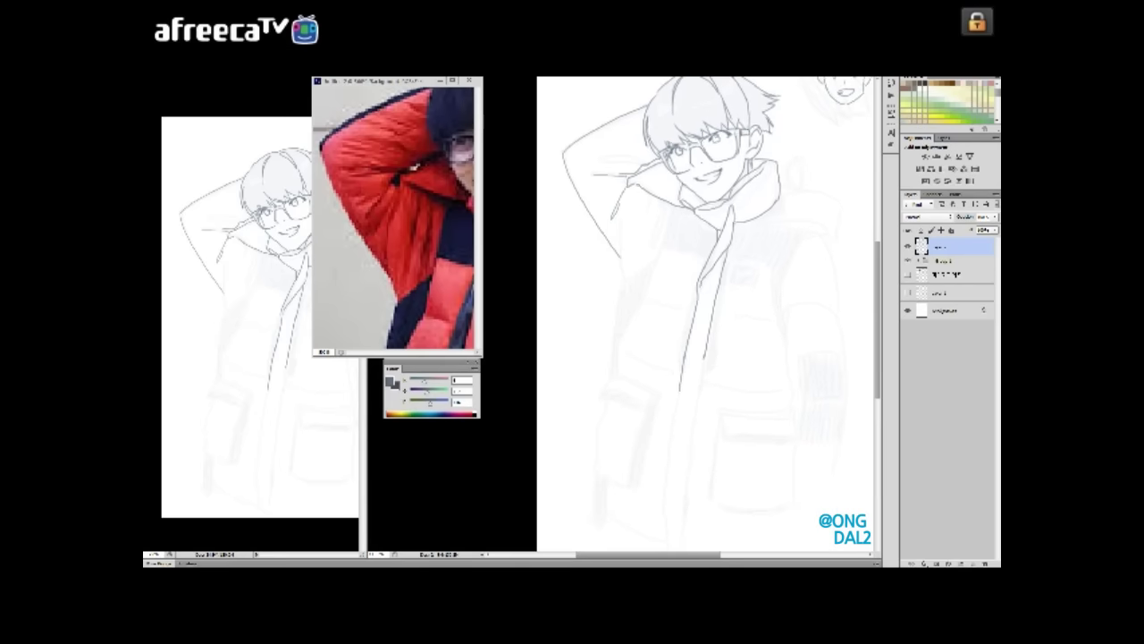
left_click_drag(706, 357, 724, 214)
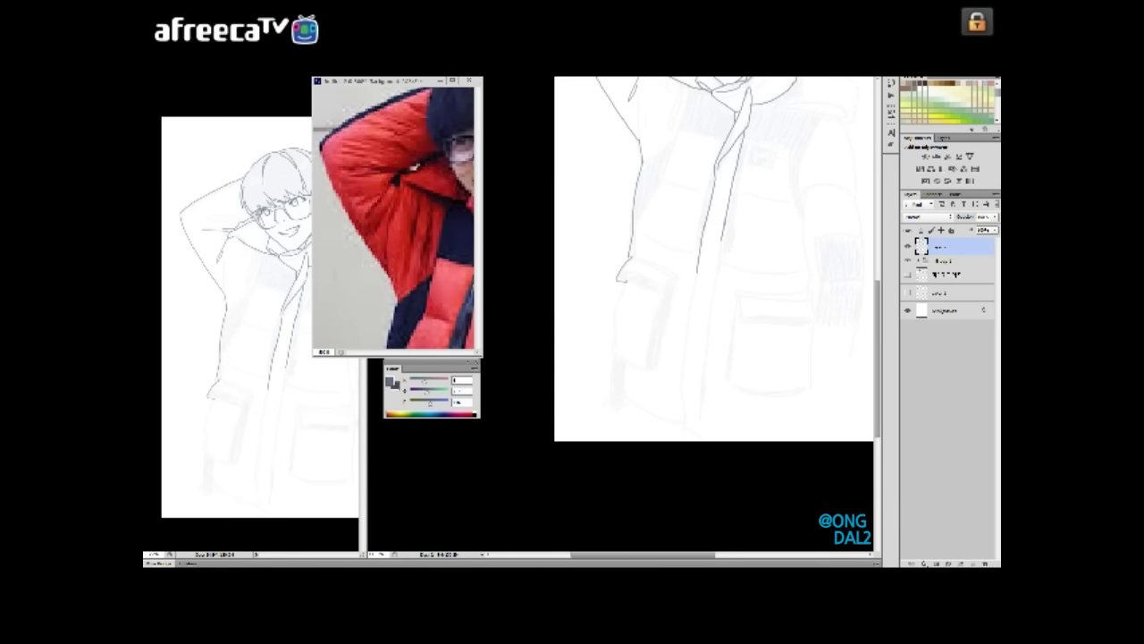
- Trace the flapped pocket below the raised arm and the jacket's side edge beneath it
scroll(716, 259, "up", 3)
key("ctrl+plus")
key("ctrl+Tab")
key("ctrl+Tab")
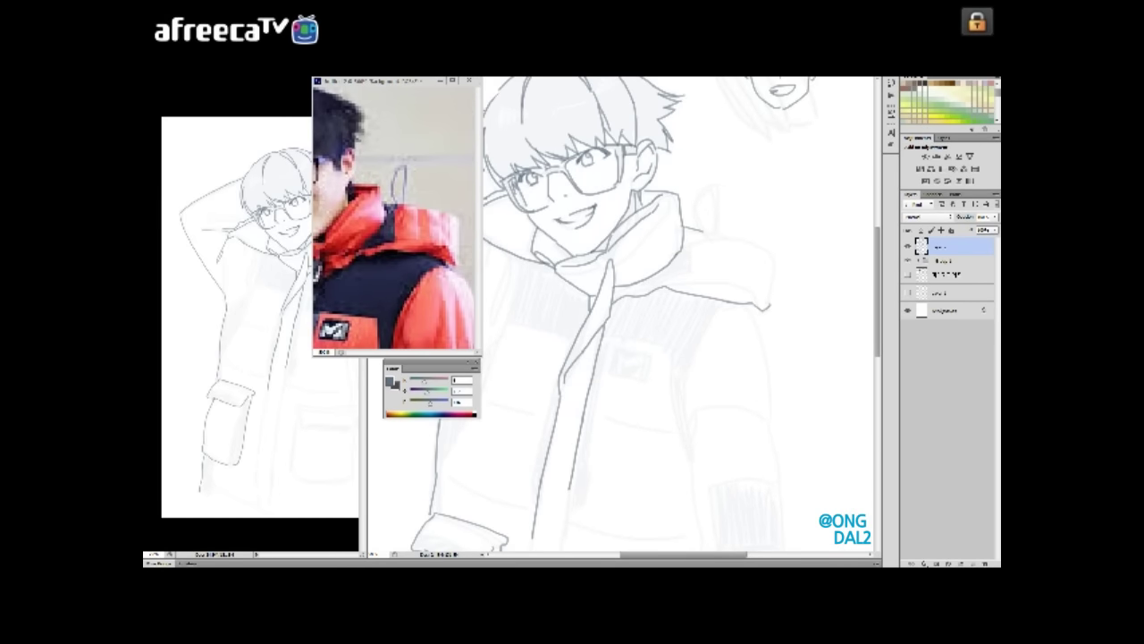
- Trace the hood behind the shoulder, its hanging loop and the outer edge of the lowered sleeve
scroll(630, 286, "up", 1)
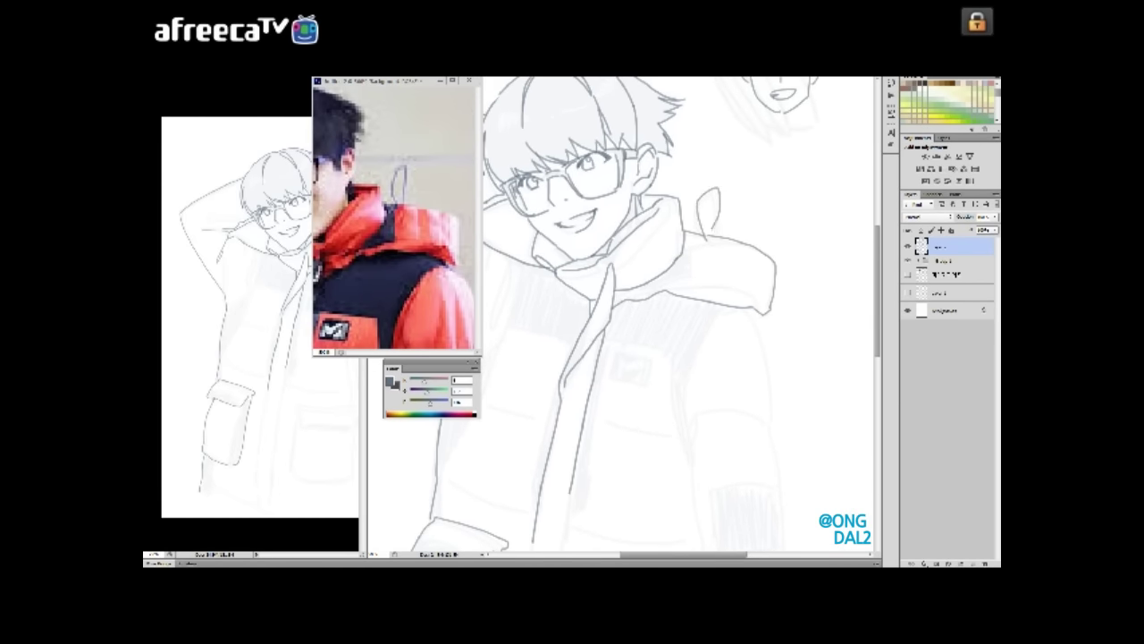
scroll(626, 313, "down", 3)
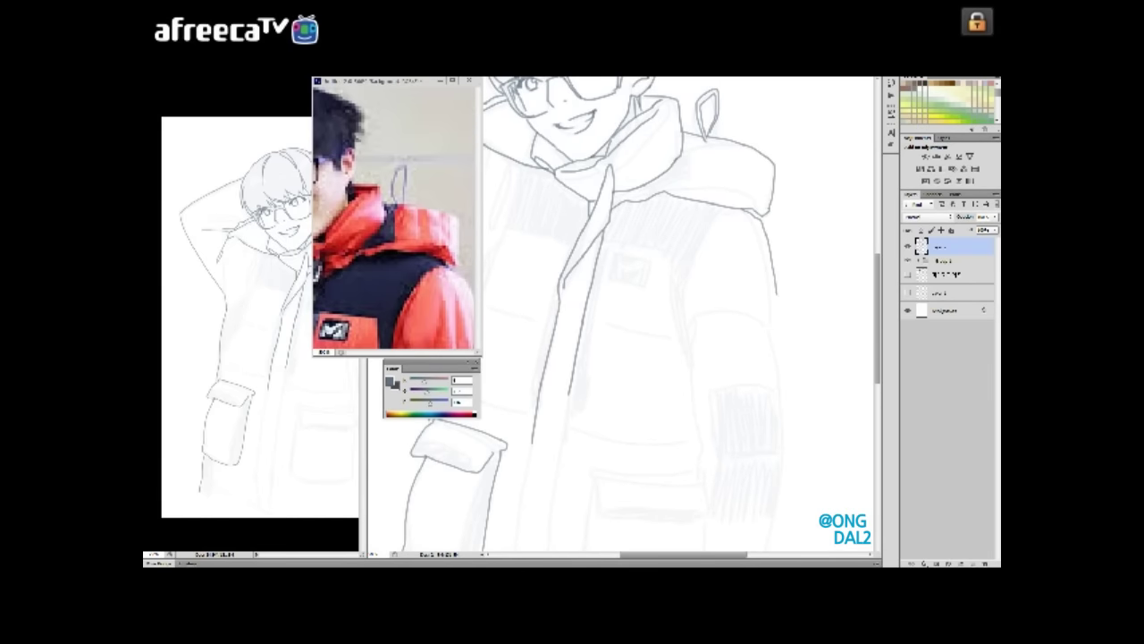
scroll(397, 215, "down", 3)
scroll(625, 313, "down", 2)
scroll(626, 313, "up", 2)
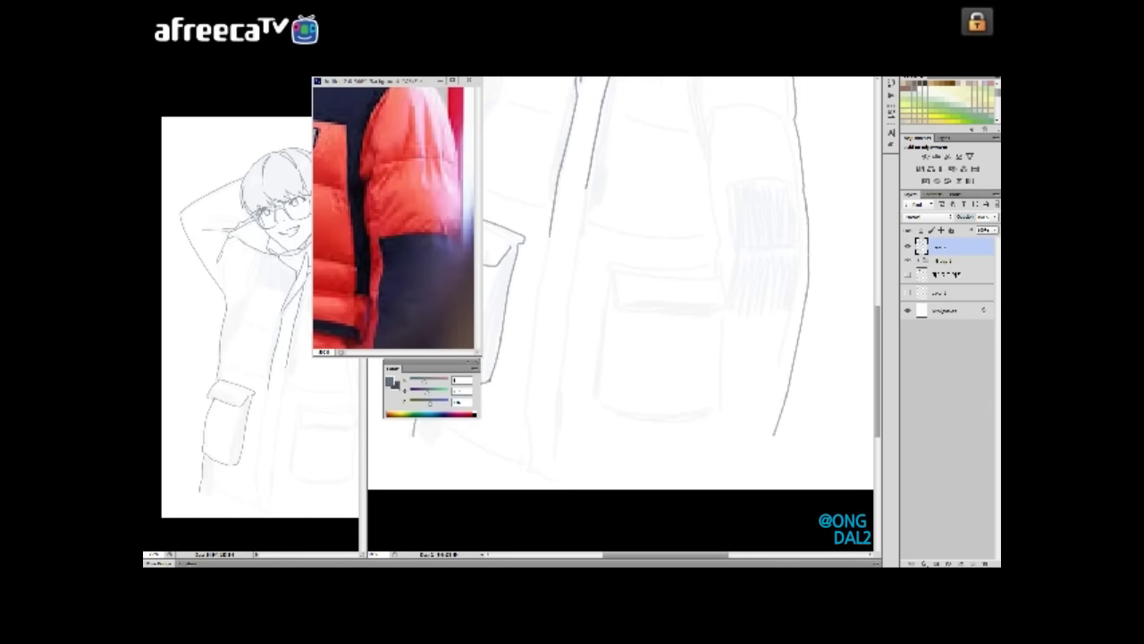
scroll(626, 313, "up", 1)
- Trace the large flapped pocket on the lowered-arm side and the sleeve's inner edge above it
mouse_move(681, 338)
left_mouse_down()
mouse_move(667, 471)
mouse_move(792, 489)
left_mouse_up()
left_click_drag(801, 383, 797, 481)
left_click_drag(683, 332, 781, 331)
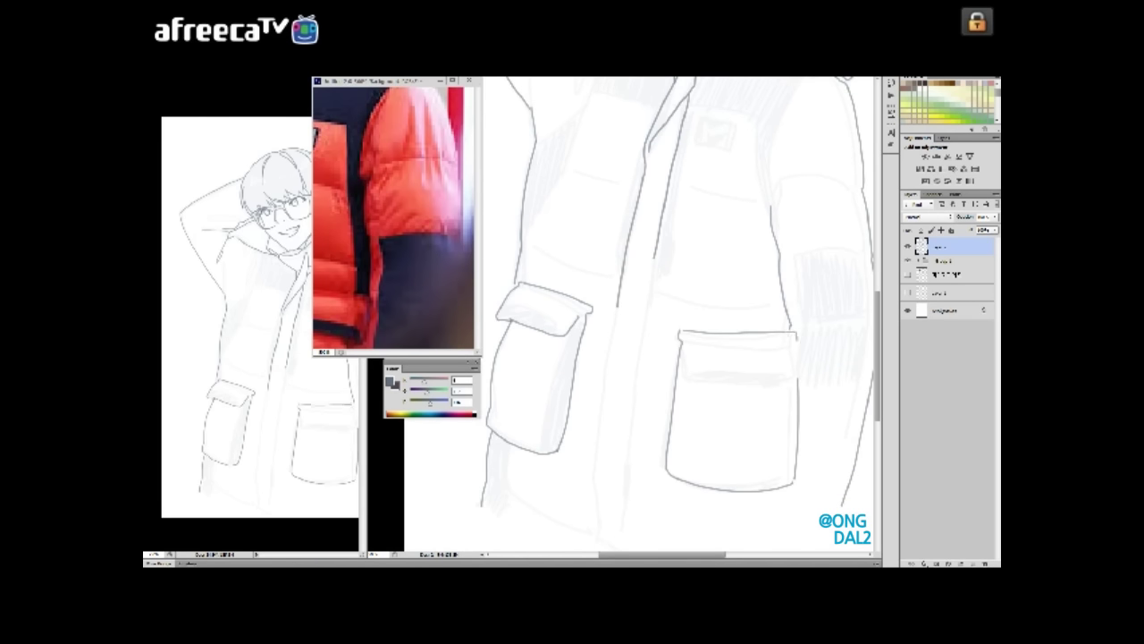
scroll(626, 312, "left", 2)
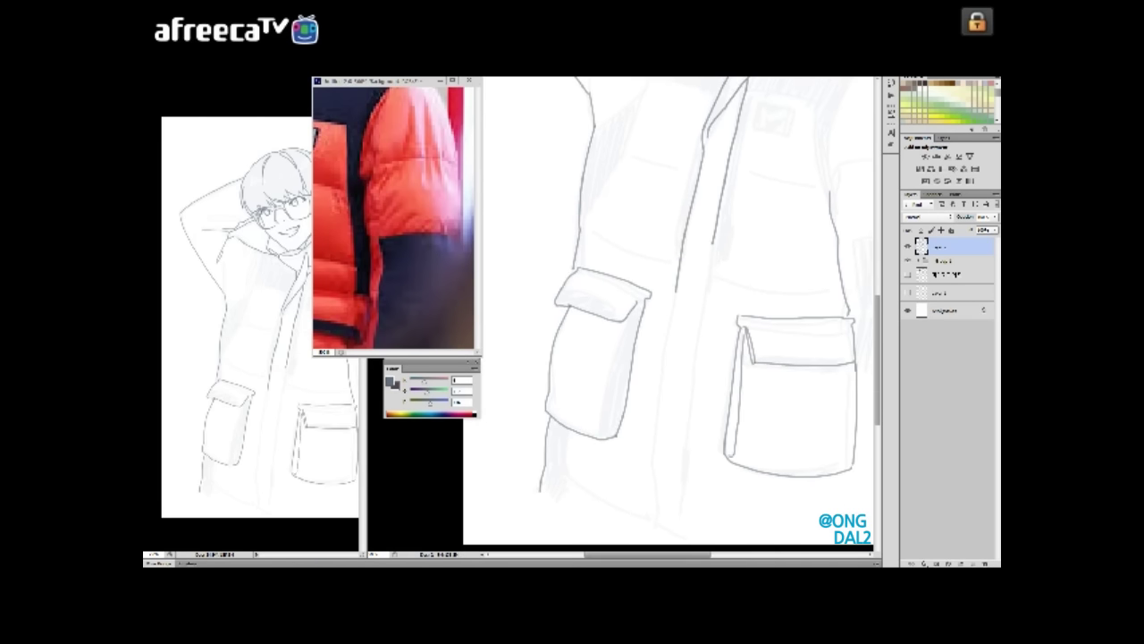
- Trace the front zip flap down to the hem, the horizontal padding seams, the chest badge and the upper sleeve seam
scroll(671, 313, "down", 2)
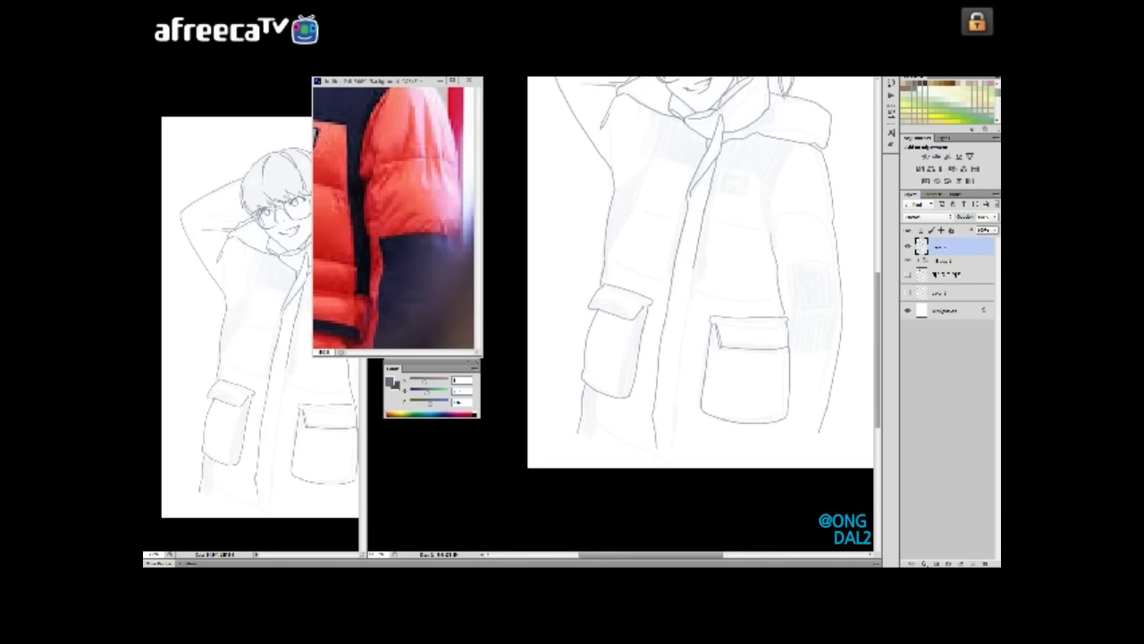
scroll(697, 286, "down", 1)
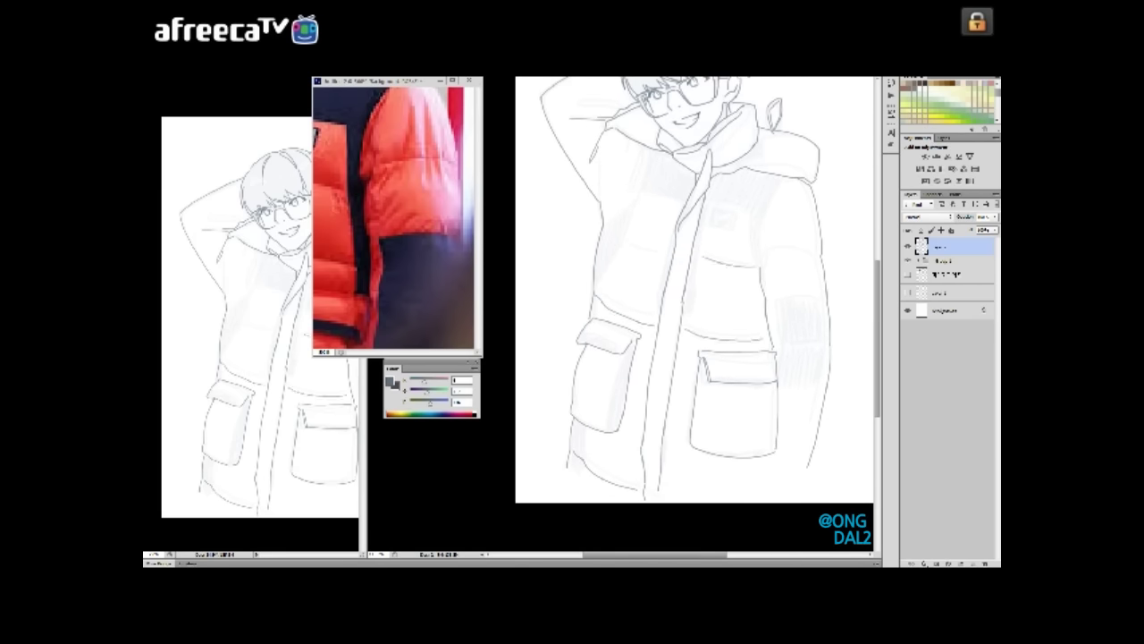
scroll(684, 291, "right", 1)
scroll(684, 313, "up", 3)
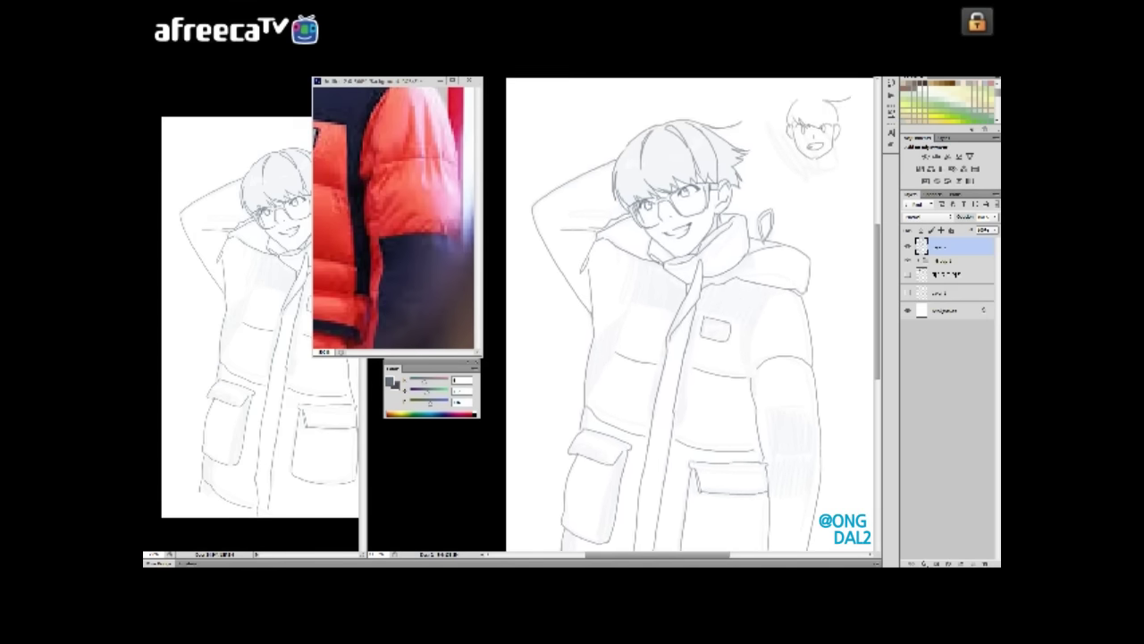
- Hide the sketch and close the gaps in the figure's outline with pink strokes on a layer beneath the line art
scroll(697, 313, "up", 1)
scroll(671, 179, "up", 3)
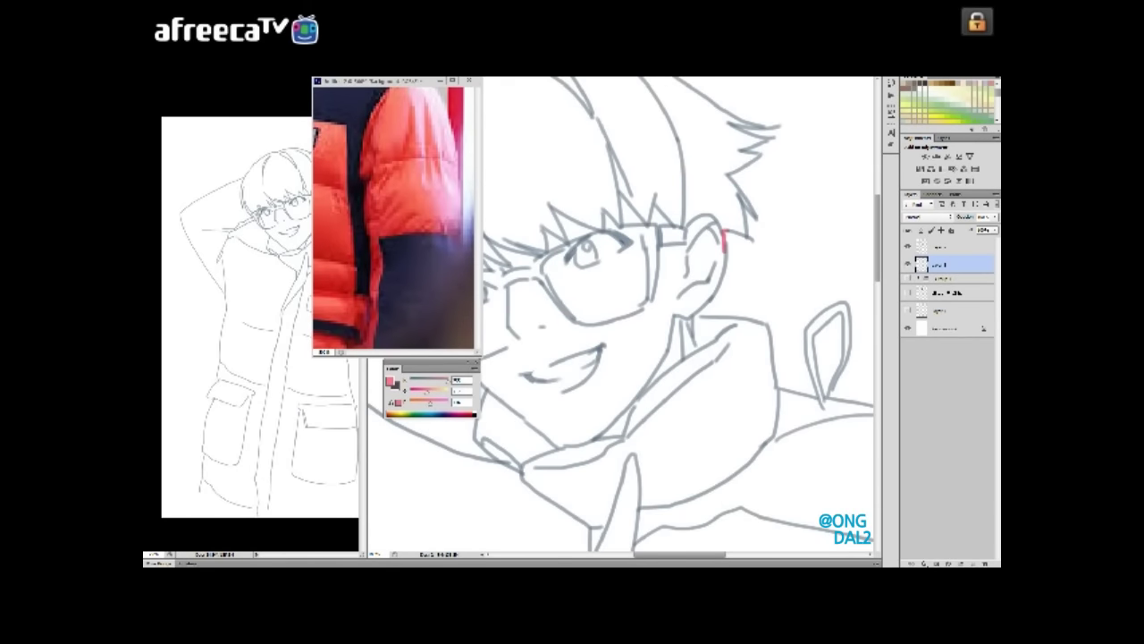
scroll(654, 317, "left", 5)
scroll(626, 313, "down", 10)
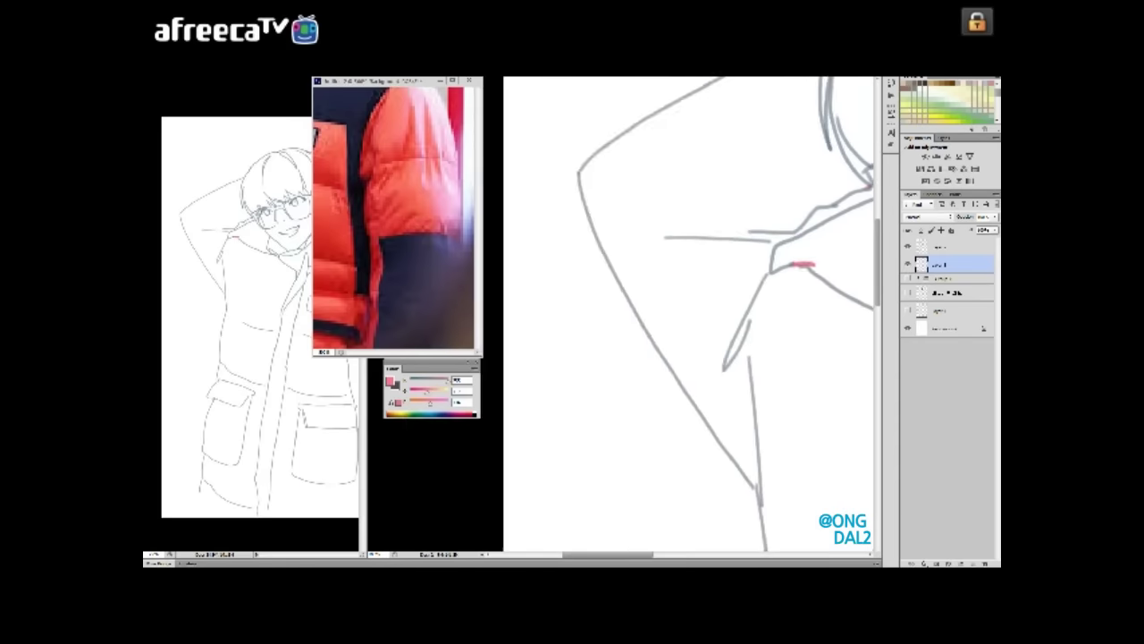
scroll(626, 313, "up", 10)
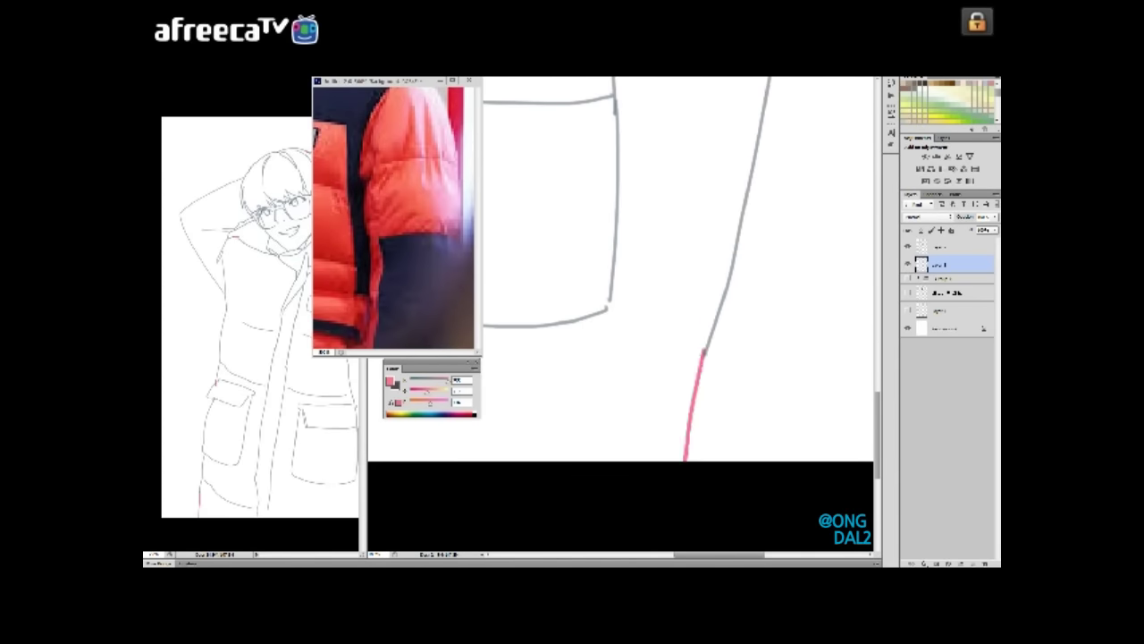
scroll(653, 317, "up", 3)
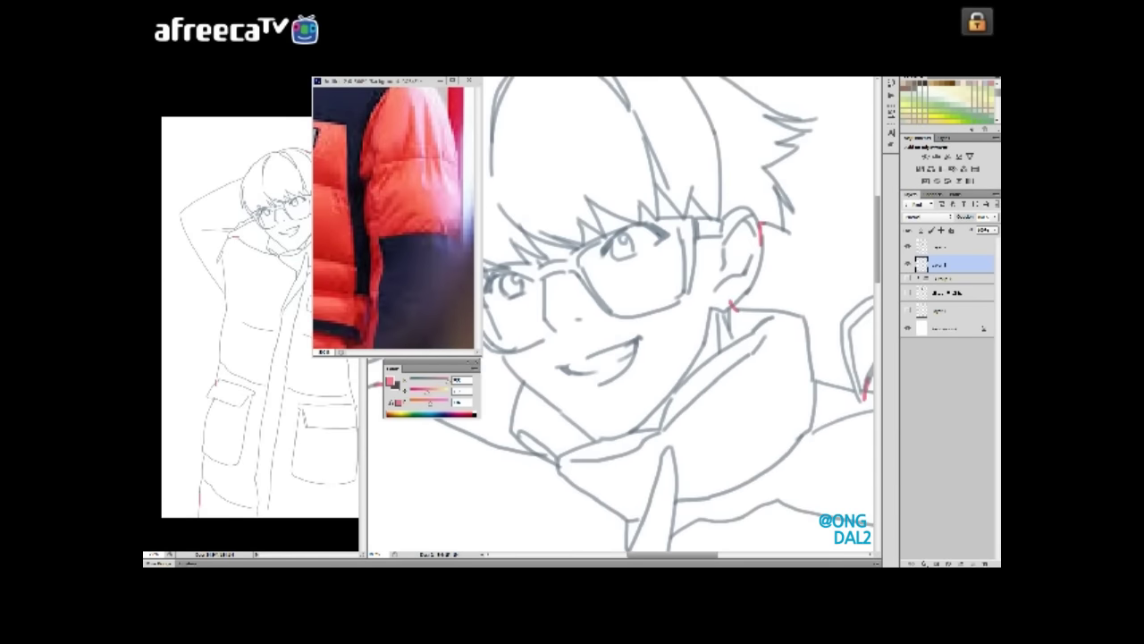
- Fill the whole figure with flat pink beneath the line art and choose the Multiply blend mode
key("ctrl+0")
left_click_drag(761, 212, 721, 117)
key("alt+BackSpace")
key("ctrl+plus")
key("ctrl+minus")
left_click(928, 216)
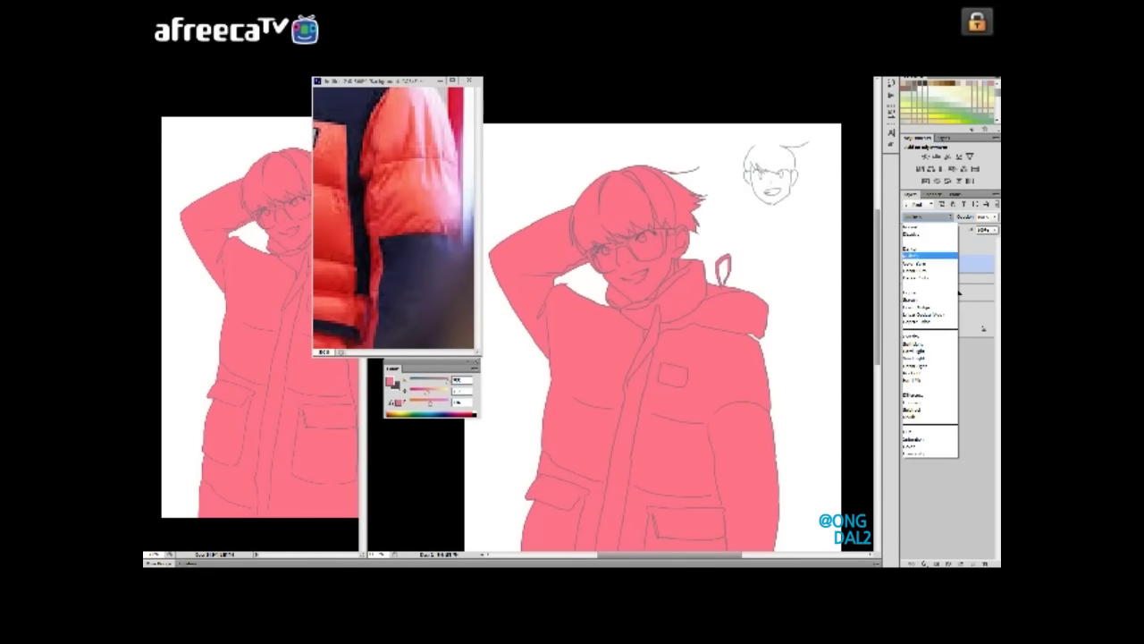
left_click(929, 256)
left_click_drag(626, 357, 653, 295)
right_click(722, 281)
key("Escape")
key("ctrl+plus")
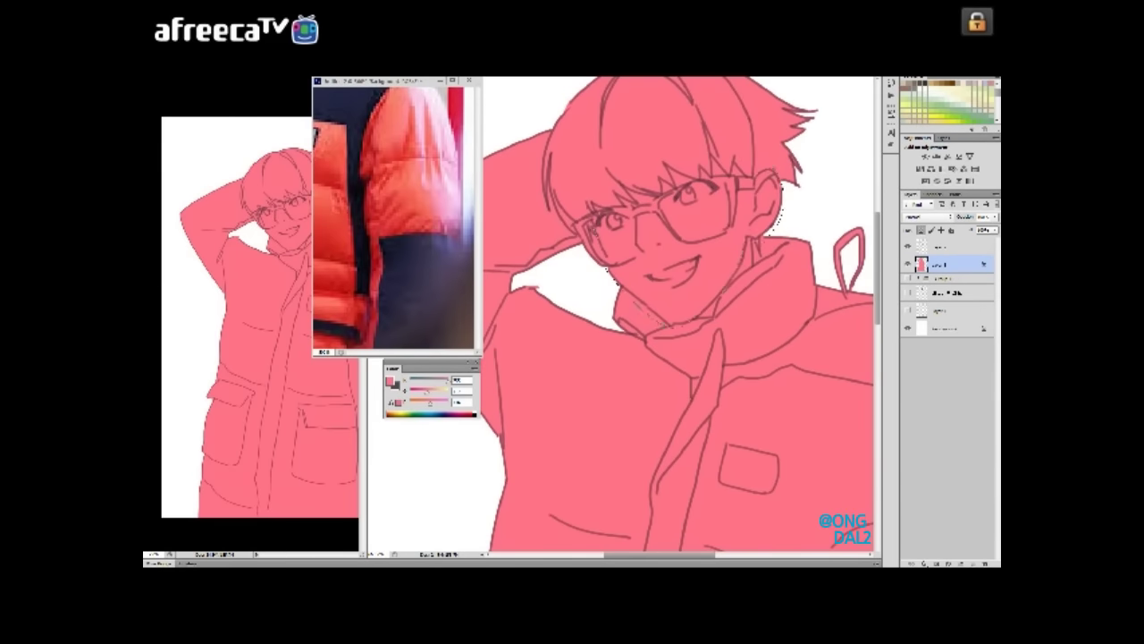
key("ctrl+d")
key("ctrl+minus")
key("ctrl+plus")
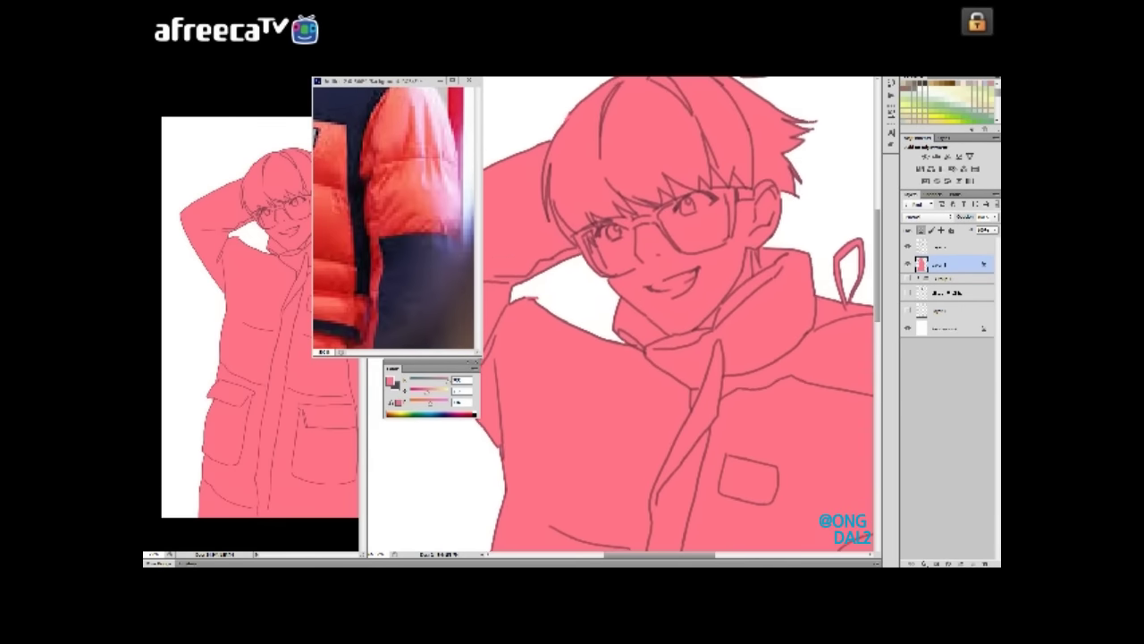
key("ctrl+d")
- Color the face on a new layer and shift it to a pale skin tone with Hue/Saturation
key("ctrl+shift+alt+n")
scroll(679, 313, "up", 1)
key("ctrl+u")
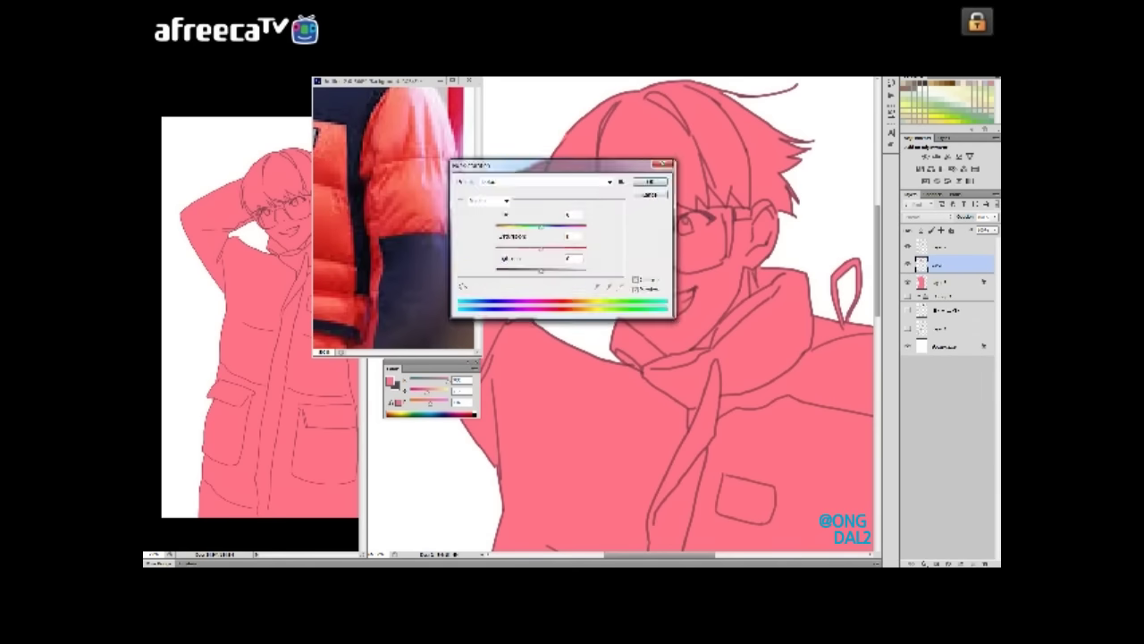
key("Up")
key("Up")
key("Up")
key("Up")
key("Up")
key("Up")
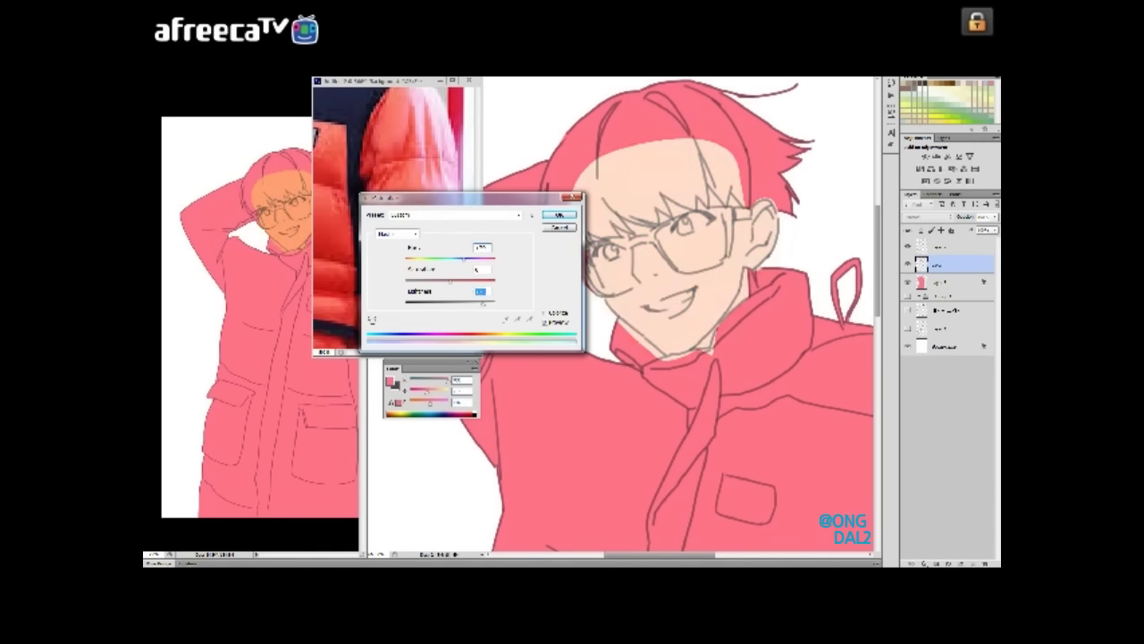
key("Return")
- Shift the pink base fill of the jacket and hair to coral red with Color Balance
scroll(617, 313, "up", 1)
key("ctrl+minus")
key("ctrl+minus")
key("alt+bracketleft")
key("ctrl+b")
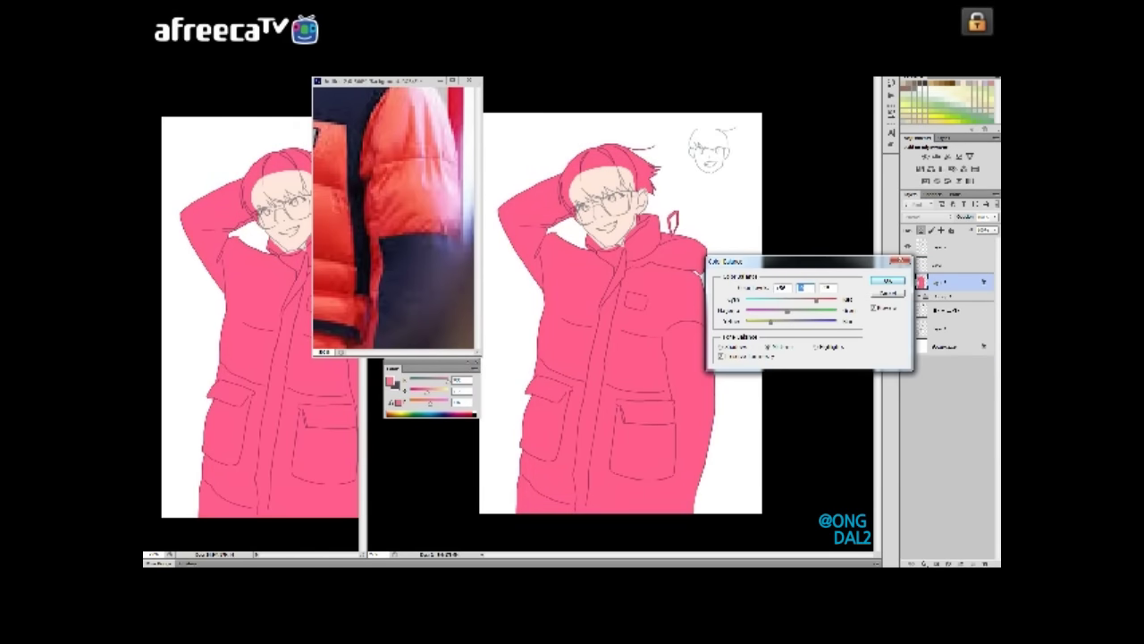
key("Return")
- Rename the line art and color layers and merge the face's skin layer into the base color layer
key("ctrl+plus")
key("ctrl+plus")
key("alt+bracketright")
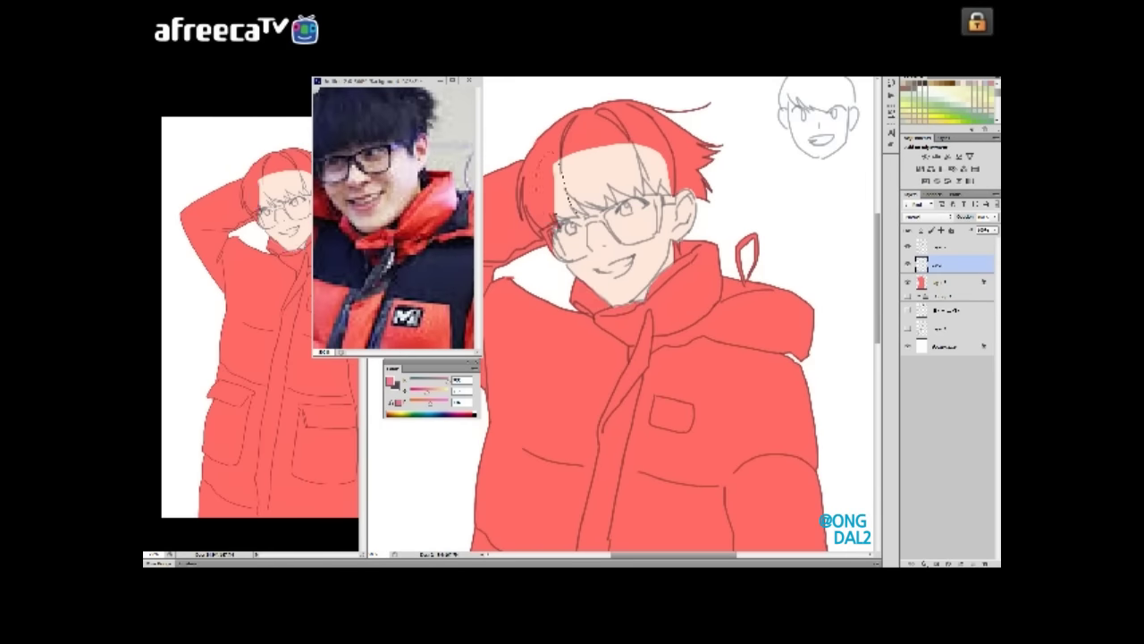
key("alt+bracketright")
double_click(949, 263)
key("Return")
scroll(662, 322, "up", 1)
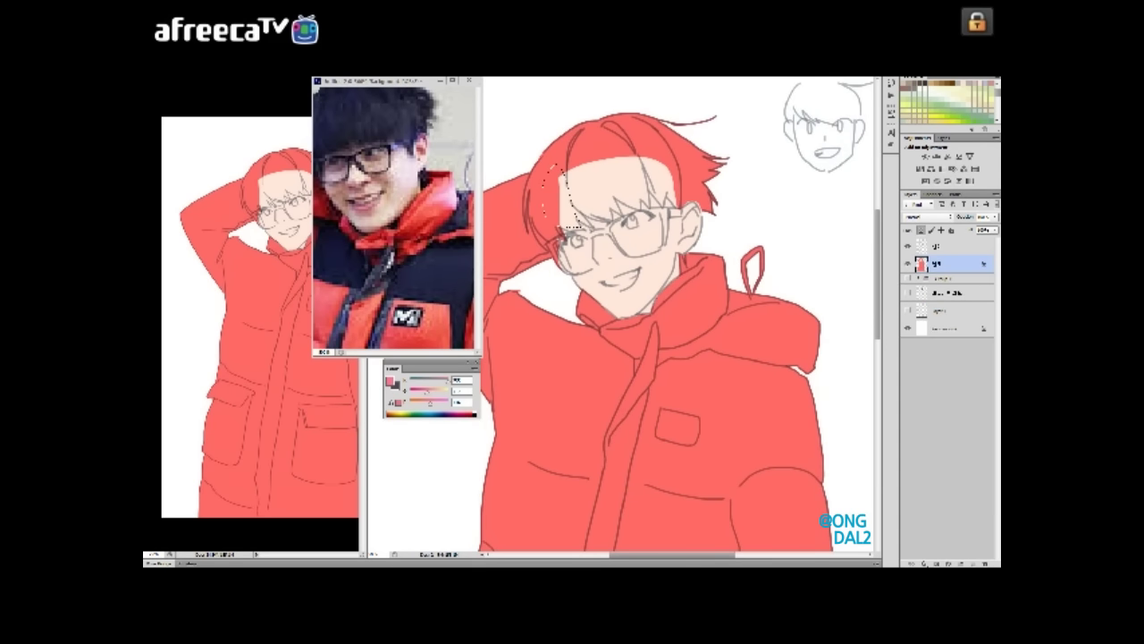
key("ctrl+e")
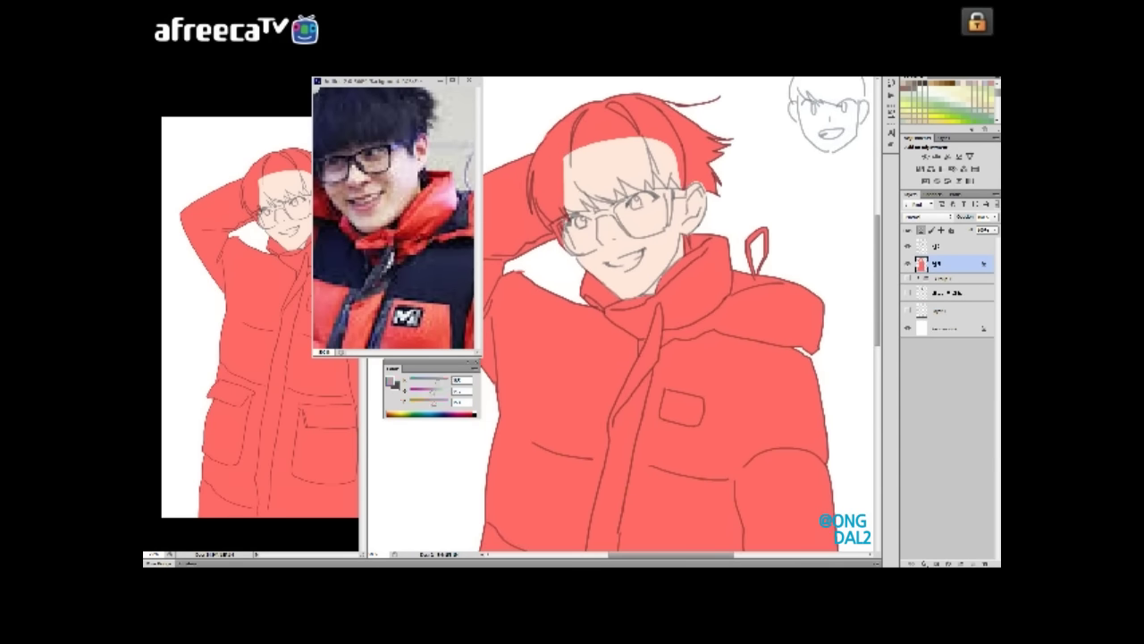
- Select the hair along the jagged fringe and the outer silhouette and fill it with blue-violet
scroll(662, 322, "up", 1)
scroll(536, 143, "up", 1)
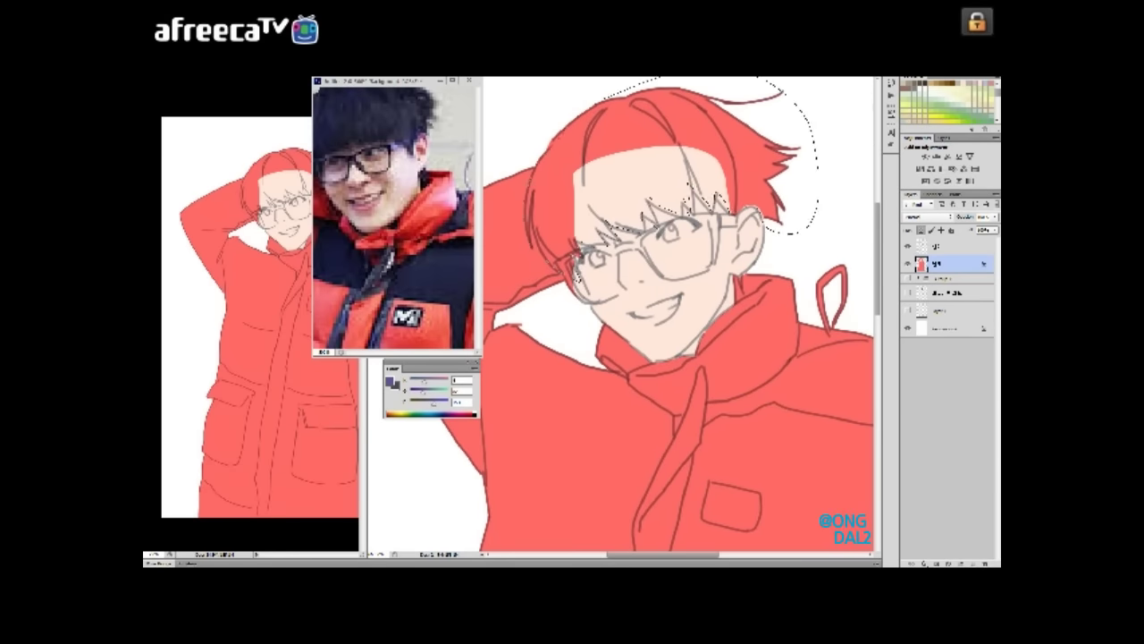
scroll(661, 322, "up", 1)
scroll(662, 322, "down", 1)
key("alt+BackSpace")
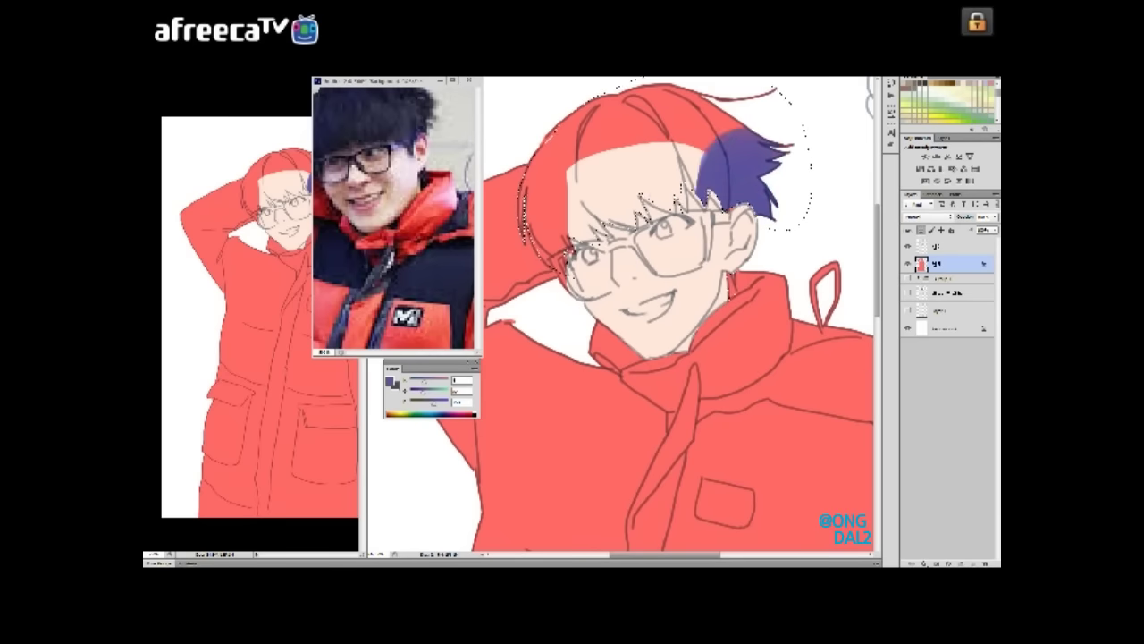
- Mute and darken the hair to deep purple with Hue/Saturation, and move the reference photo away from the small preview
key("ctrl+u")
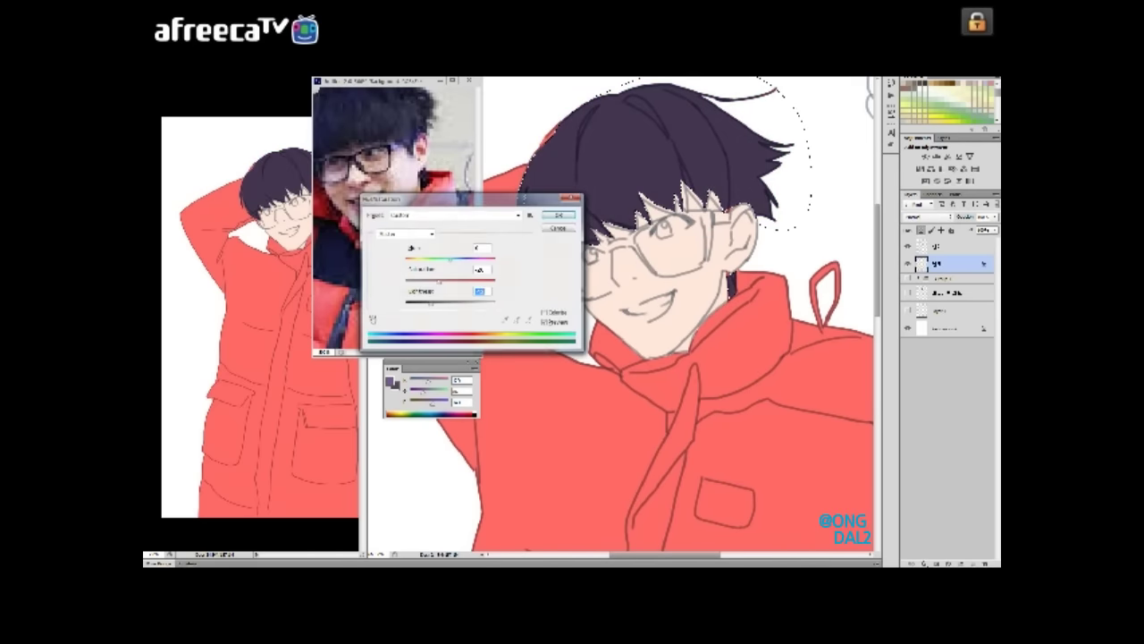
key("Return")
scroll(661, 268, "up", 1)
mouse_move(774, 182)
left_mouse_down()
mouse_move(804, 224)
mouse_move(679, 241)
mouse_move(559, 308)
left_mouse_up()
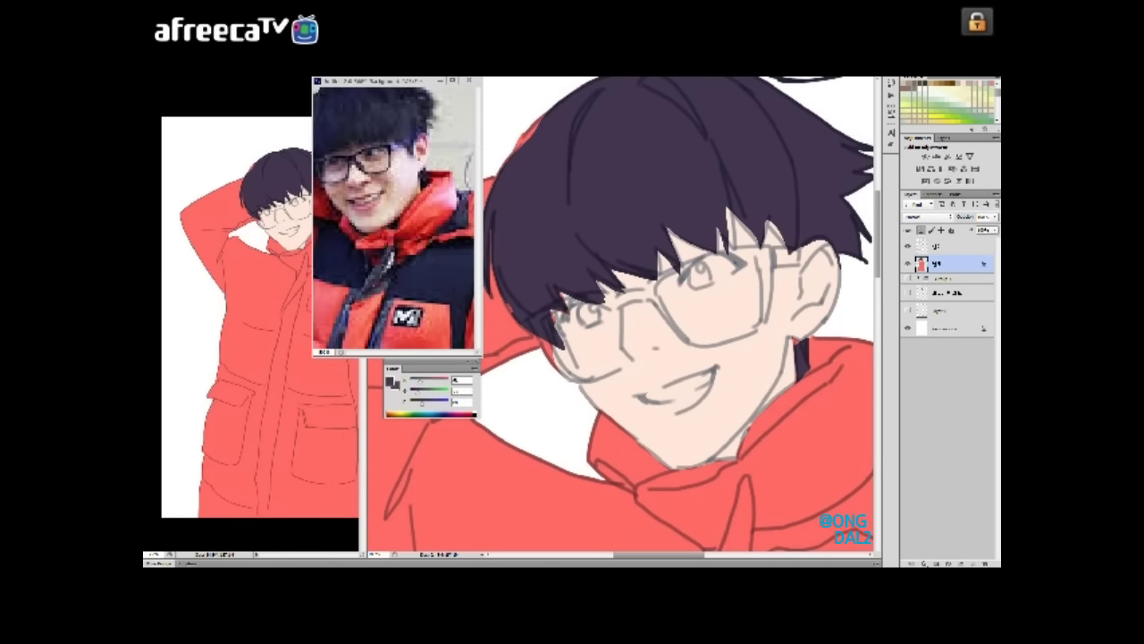
scroll(626, 313, "down", 1)
left_click_drag(398, 80, 432, 88)
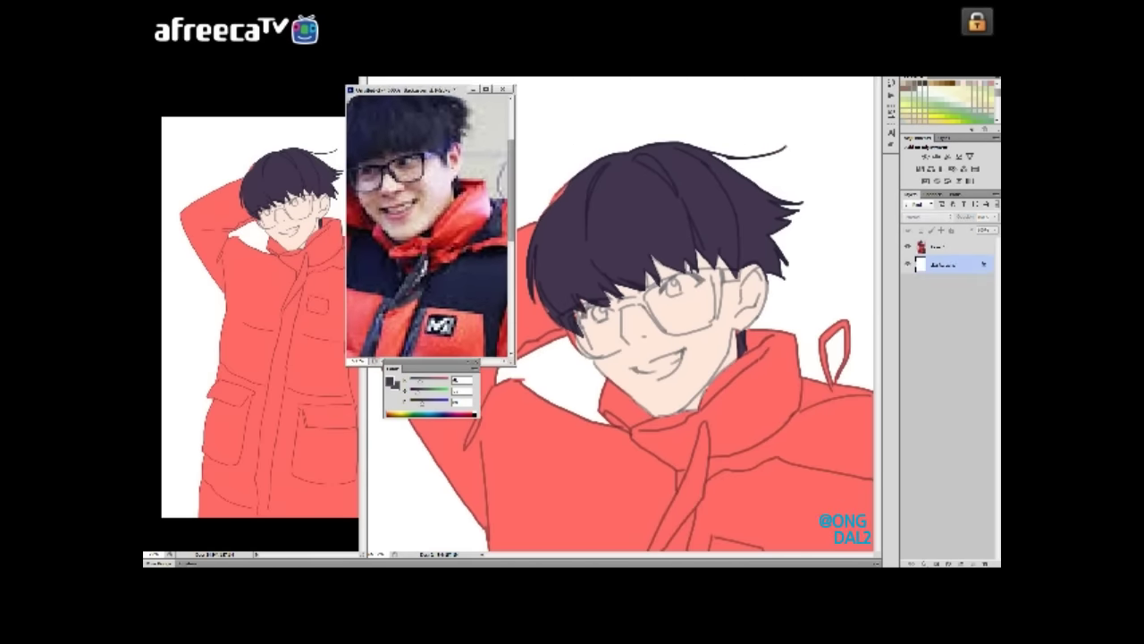
- Try to brighten the color layer with Levels by lowering the highlight input level
scroll(661, 312, "up", 1)
scroll(626, 313, "down", 3)
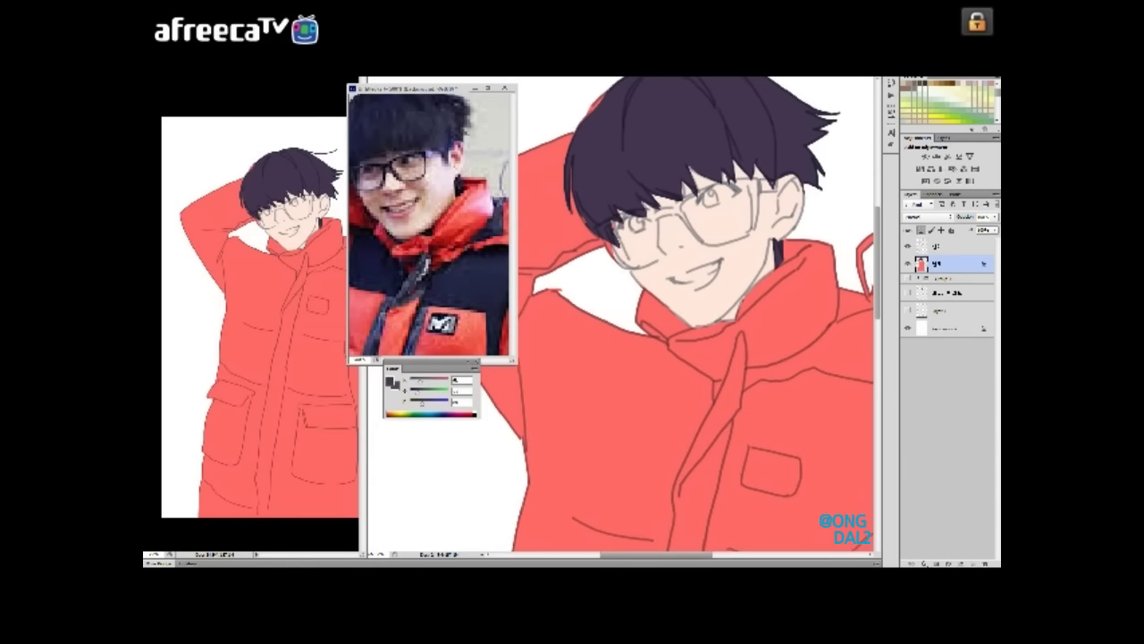
scroll(626, 312, "up", 3)
key("ctrl+l")
left_click_drag(594, 263, 581, 264)
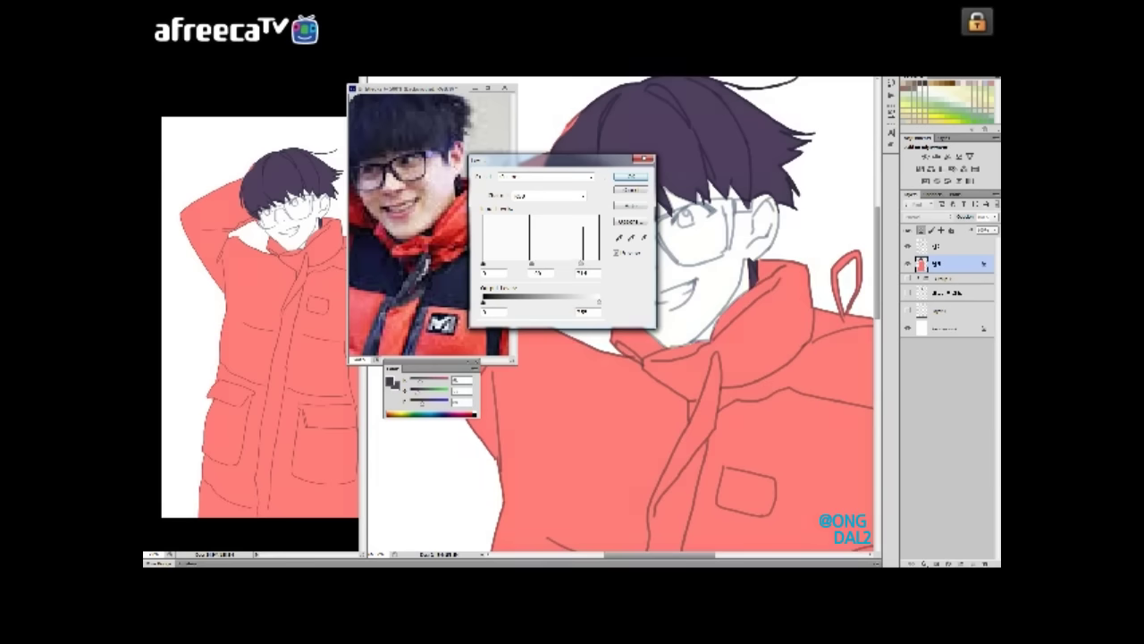
key("Return")
- Shift the face's skin to a lighter, pinker tone by adjusting the Yellows range in Hue/Saturation
key("ctrl+u")
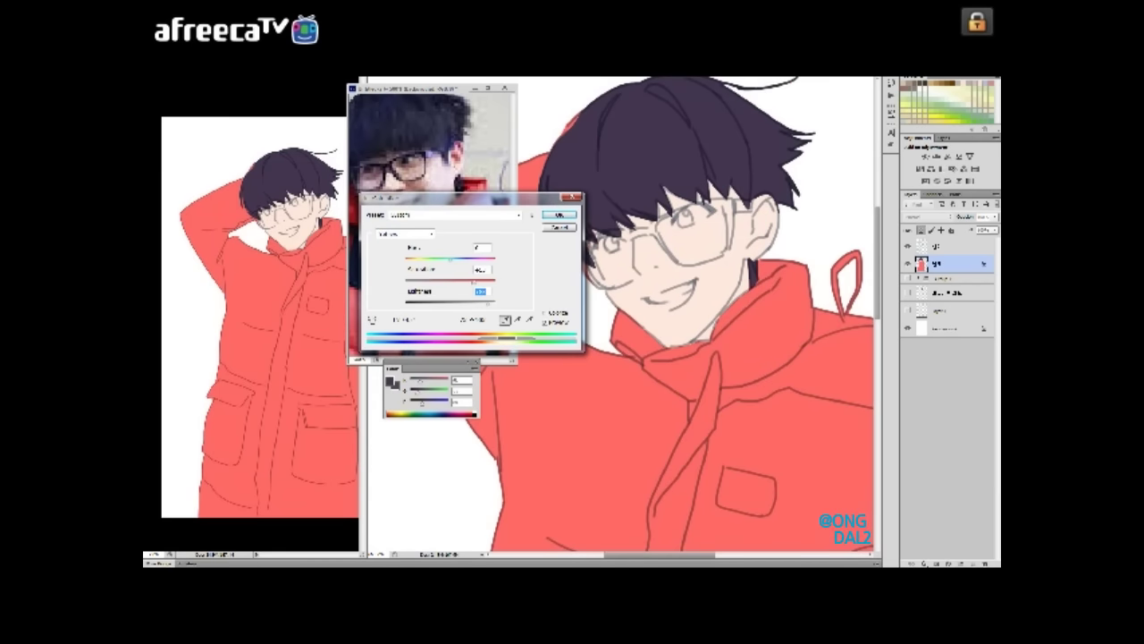
key("Return")
key("ctrl+u")
left_click(724, 167)
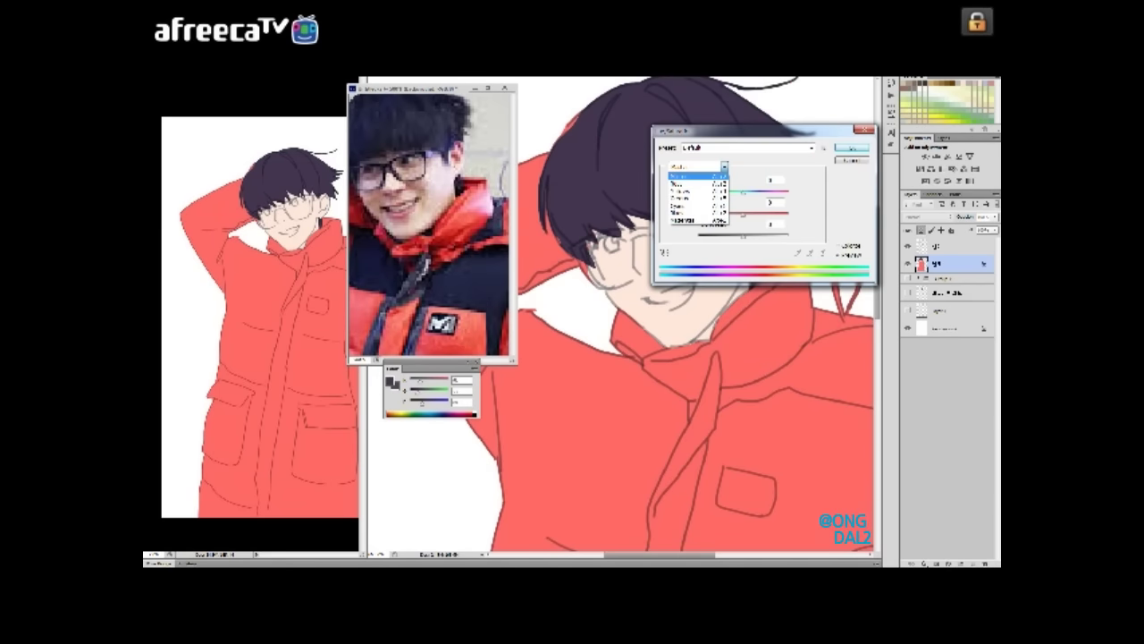
left_click(693, 191)
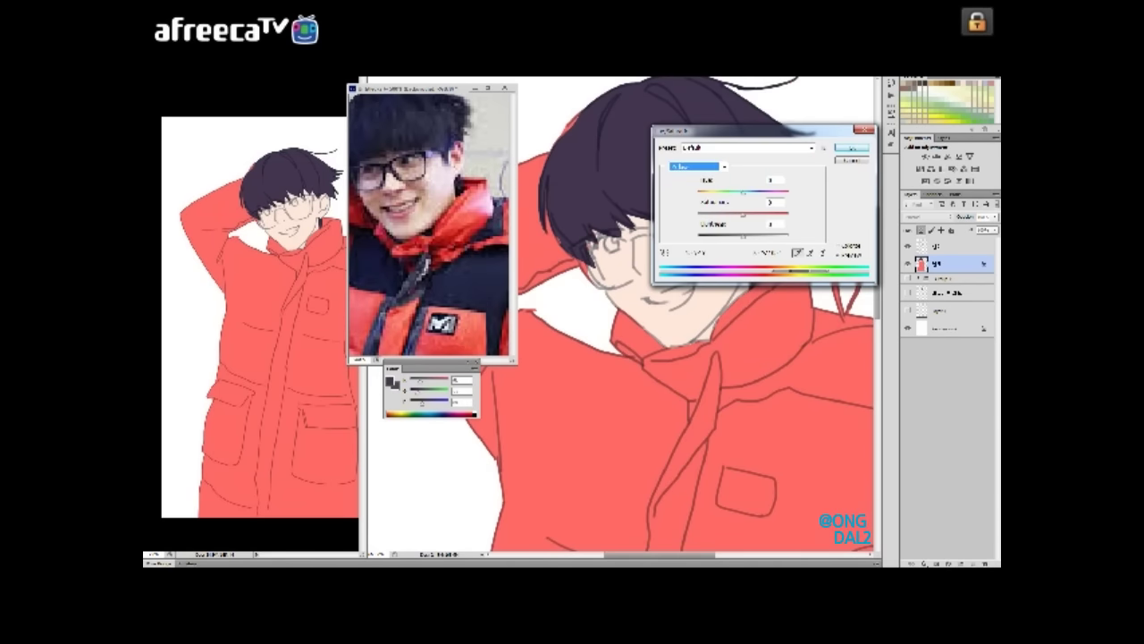
left_click_drag(715, 131, 803, 120)
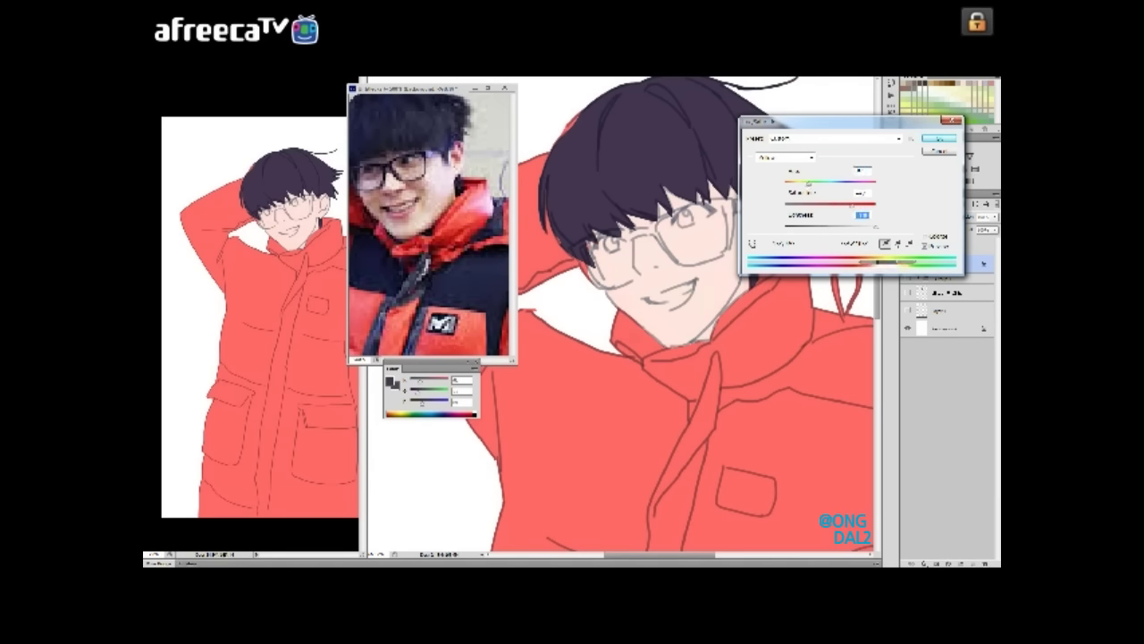
key("Return")
- Select the jacket's dark parts on the raised sleeve, left chest, left side, left pocket and zipper strips, following the reference photo
scroll(706, 313, "down", 4)
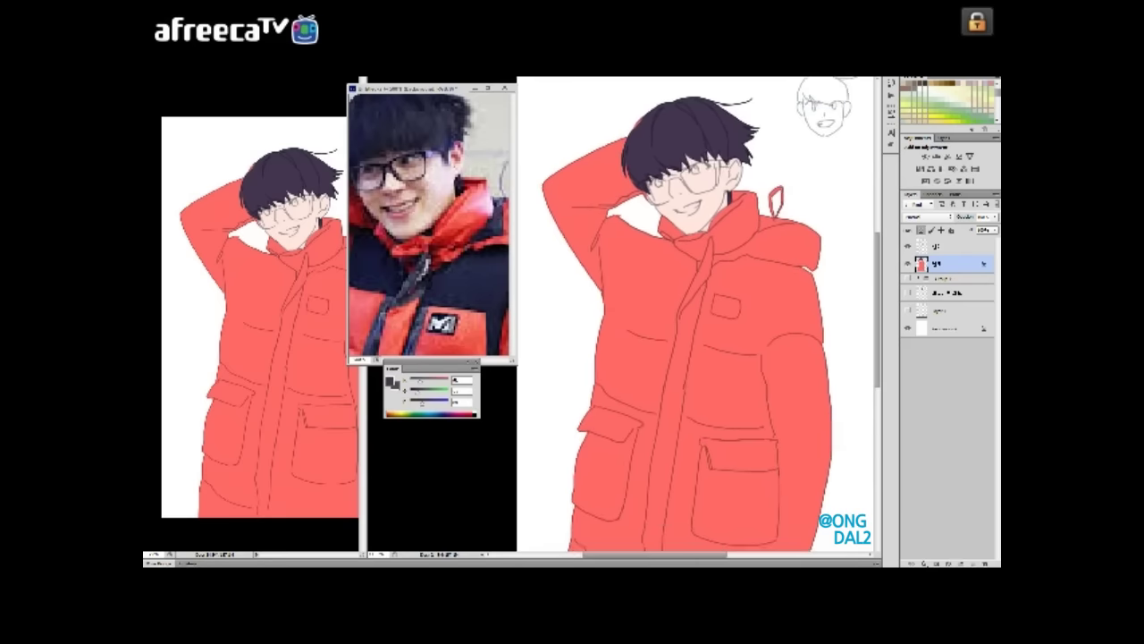
key("ctrl+Tab")
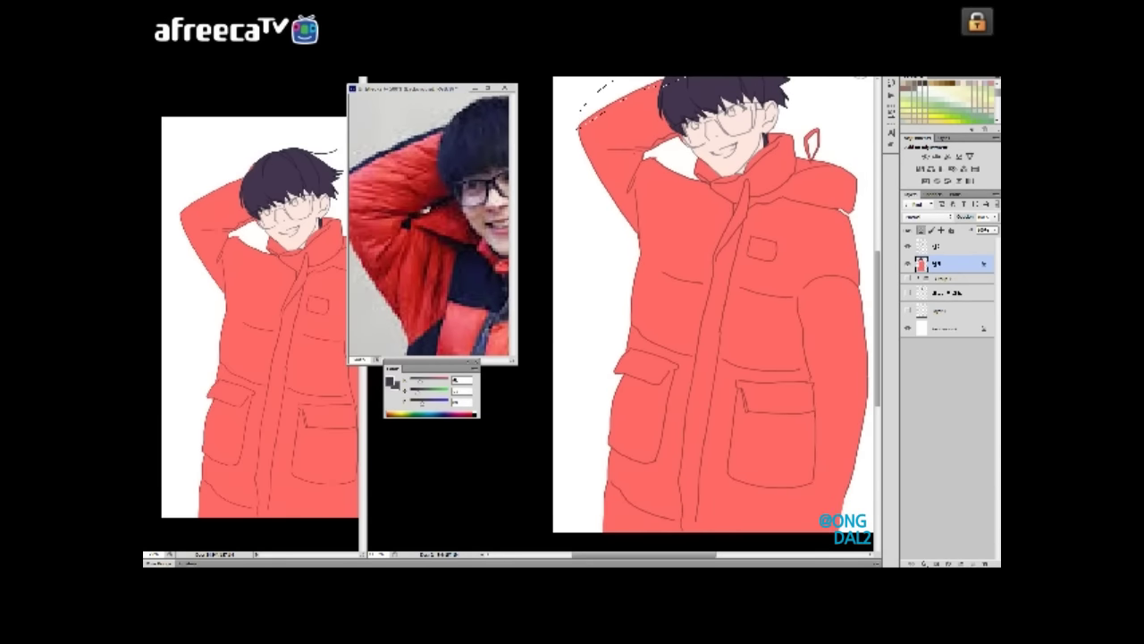
scroll(707, 304, "down", 3)
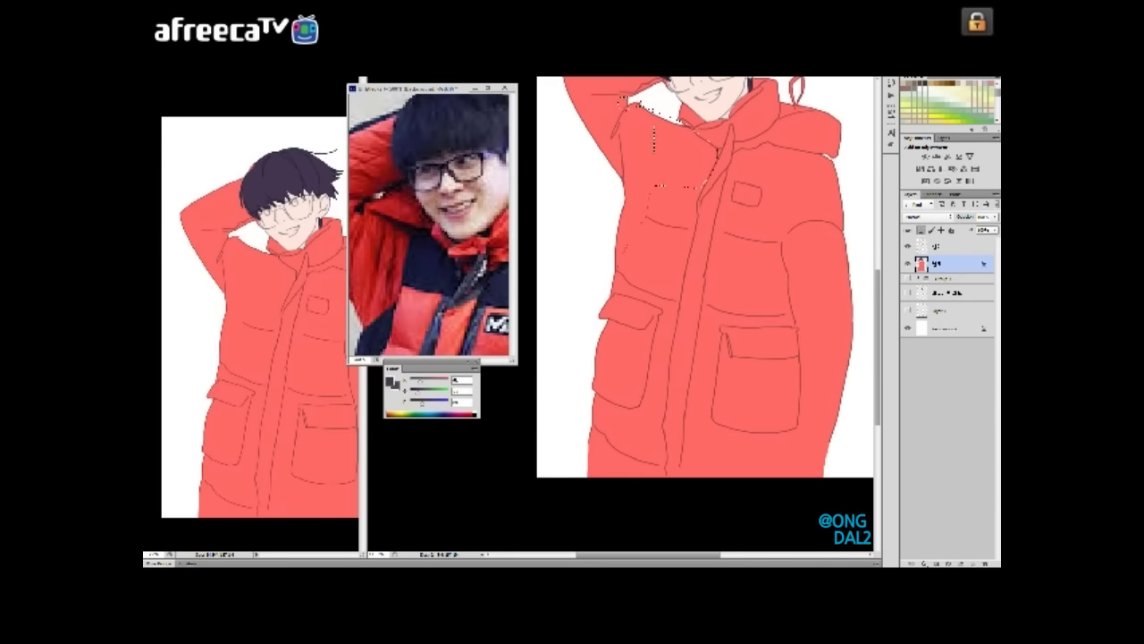
key("ctrl+minus")
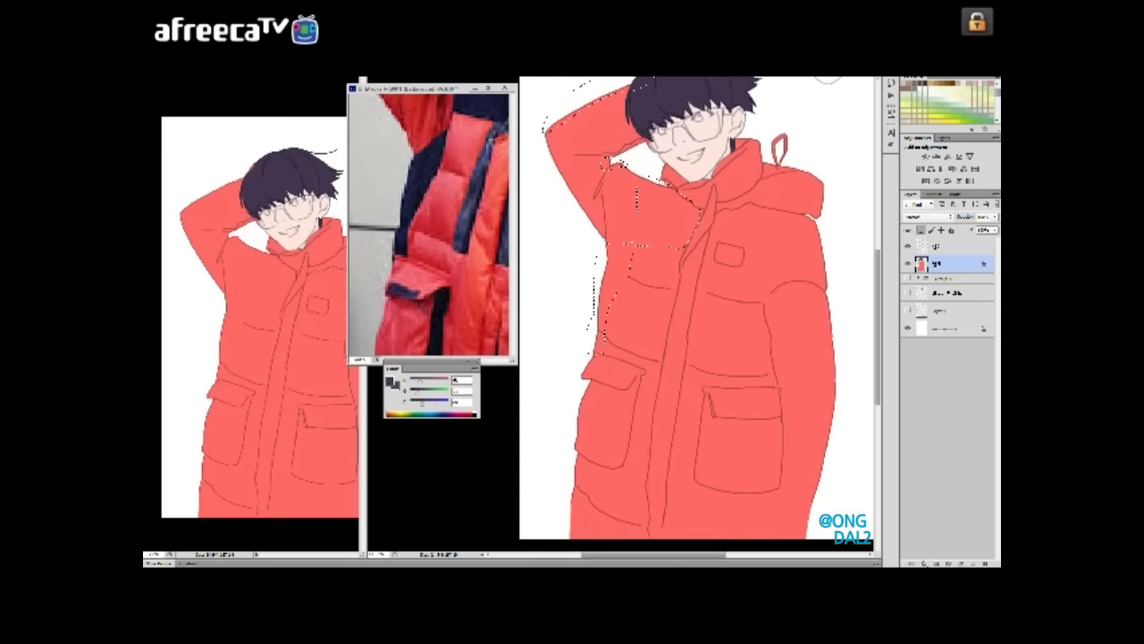
scroll(706, 304, "down", 3)
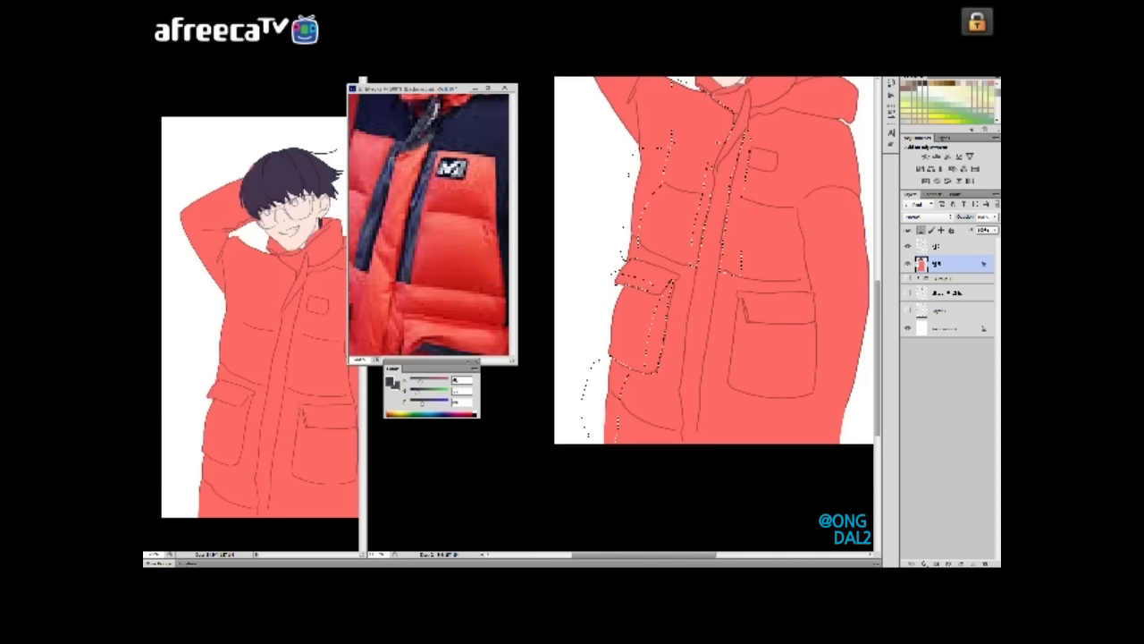
scroll(714, 259, "right", 1)
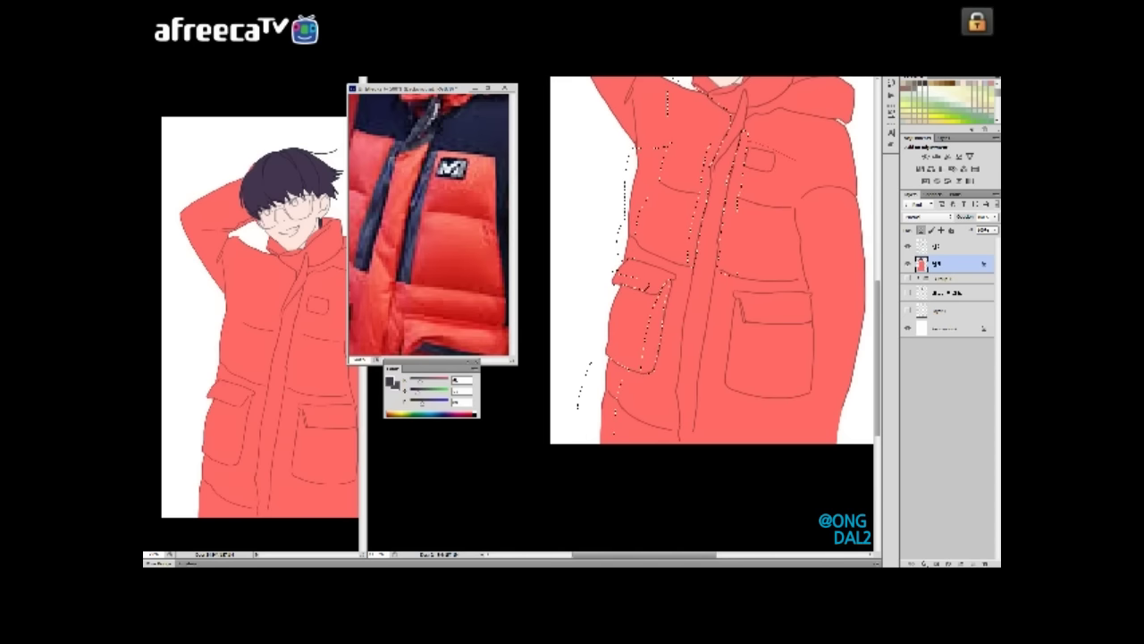
- Add the right chest yoke, the area under the hood and the collar's inside to the selection of dark jacket parts
scroll(429, 223, "up", 2)
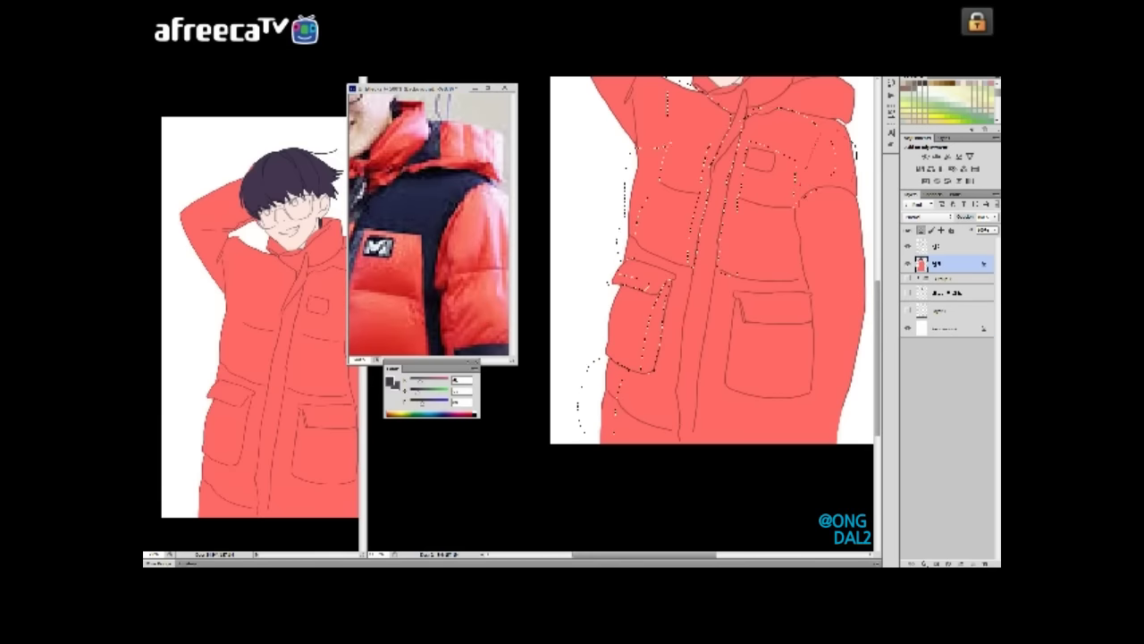
scroll(711, 277, "up", 2)
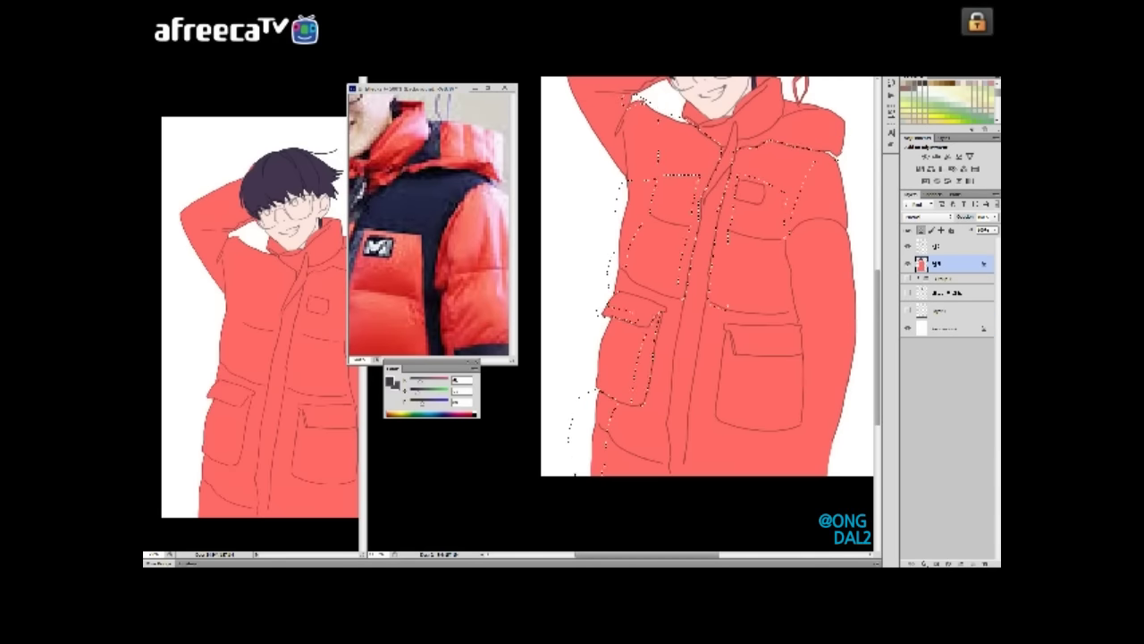
scroll(710, 295, "up", 2)
scroll(711, 295, "left", 2)
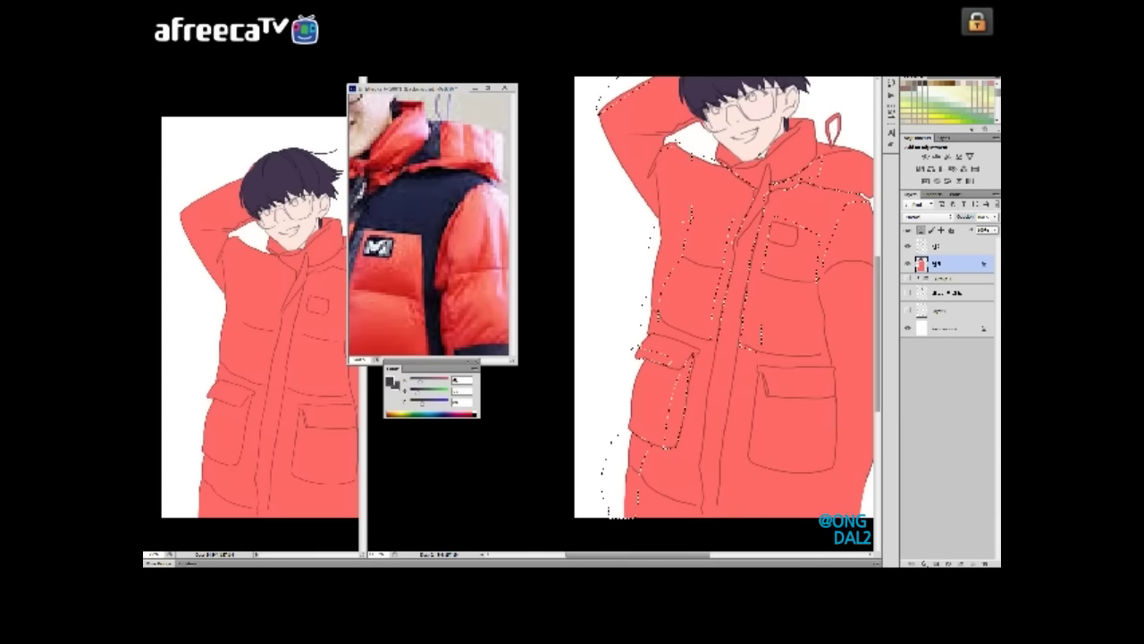
scroll(720, 296, "down", 1)
scroll(428, 224, "up", 3)
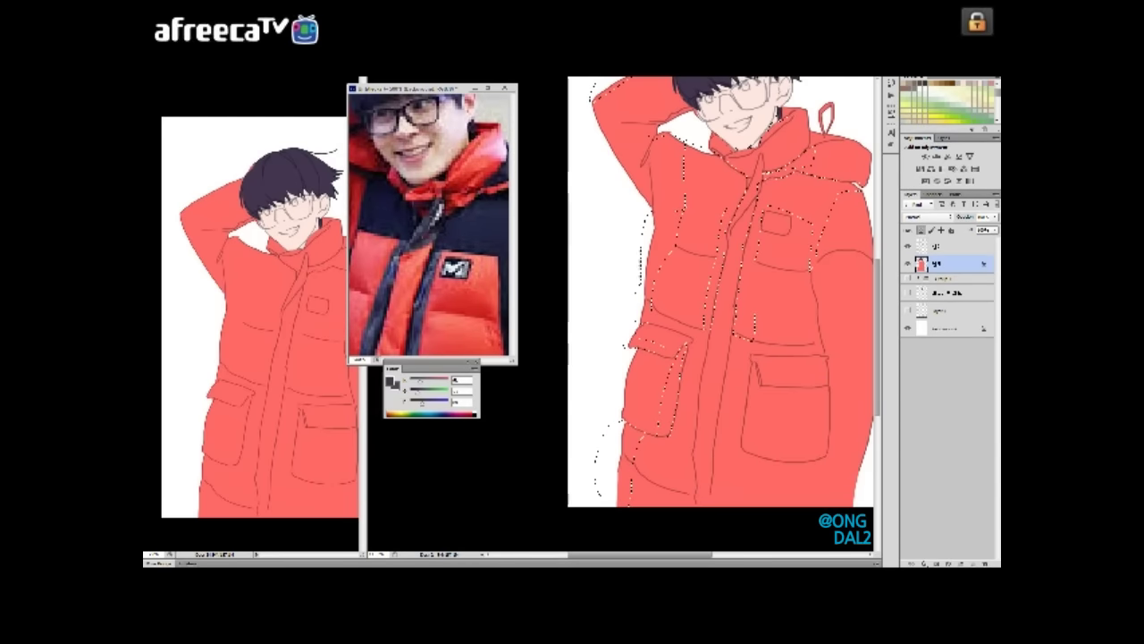
- Add the right pocket trim, hem patch and lower right sleeve to the selection, fill it all with deep purple and deselect
scroll(710, 291, "down", 2)
scroll(711, 291, "right", 2)
scroll(706, 268, "down", 3)
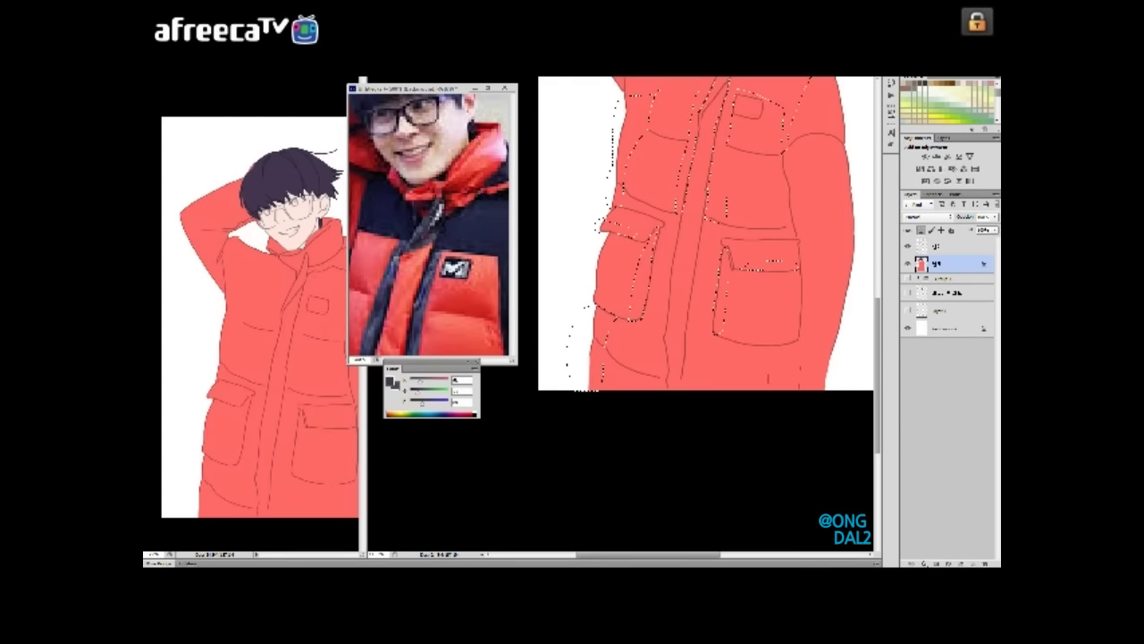
scroll(251, 340, "right", 2)
scroll(428, 223, "down", 3)
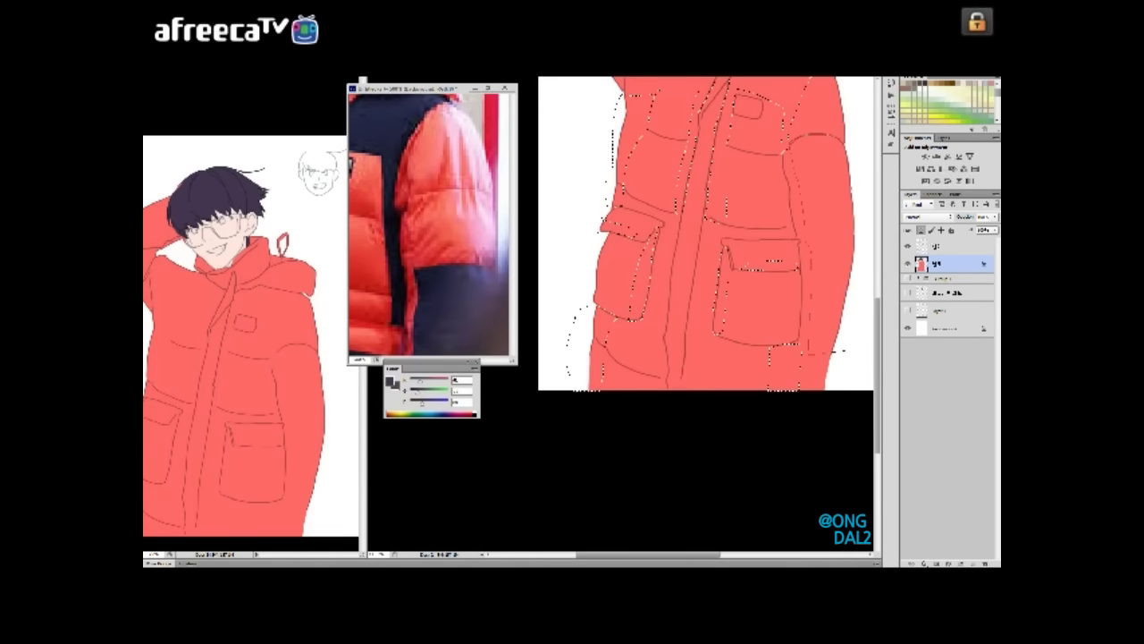
key("ctrl+minus")
key("alt+BackSpace")
key("ctrl+d")
key("ctrl+minus")
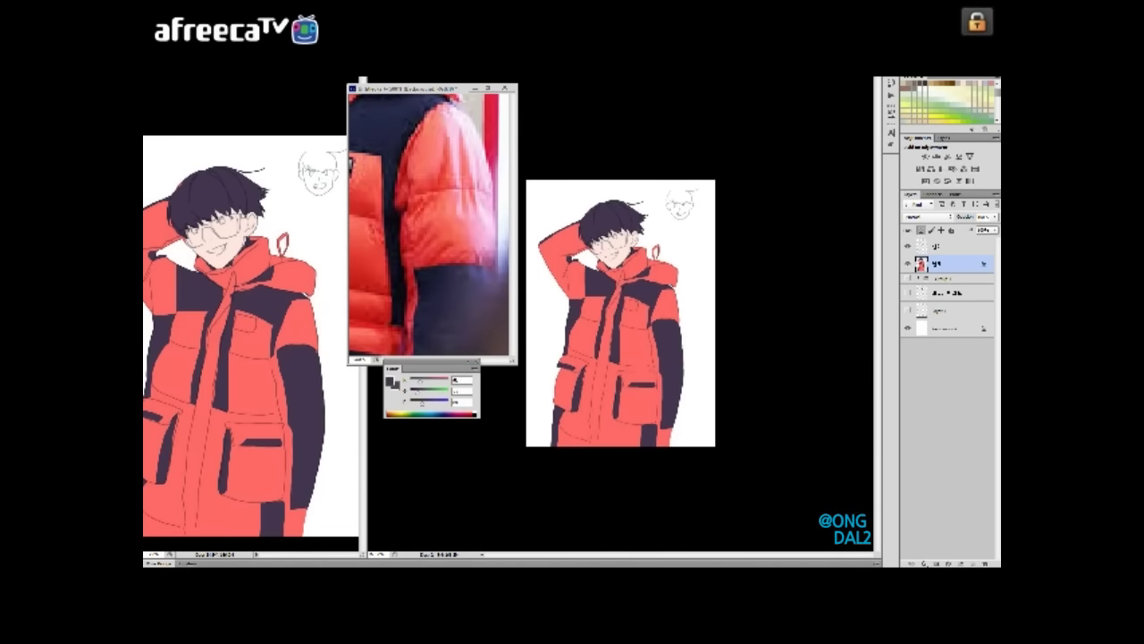
- Paint the glasses frames, bridge and temple with thick deep purple strokes over the line art
key("ctrl+plus")
key("ctrl+plus")
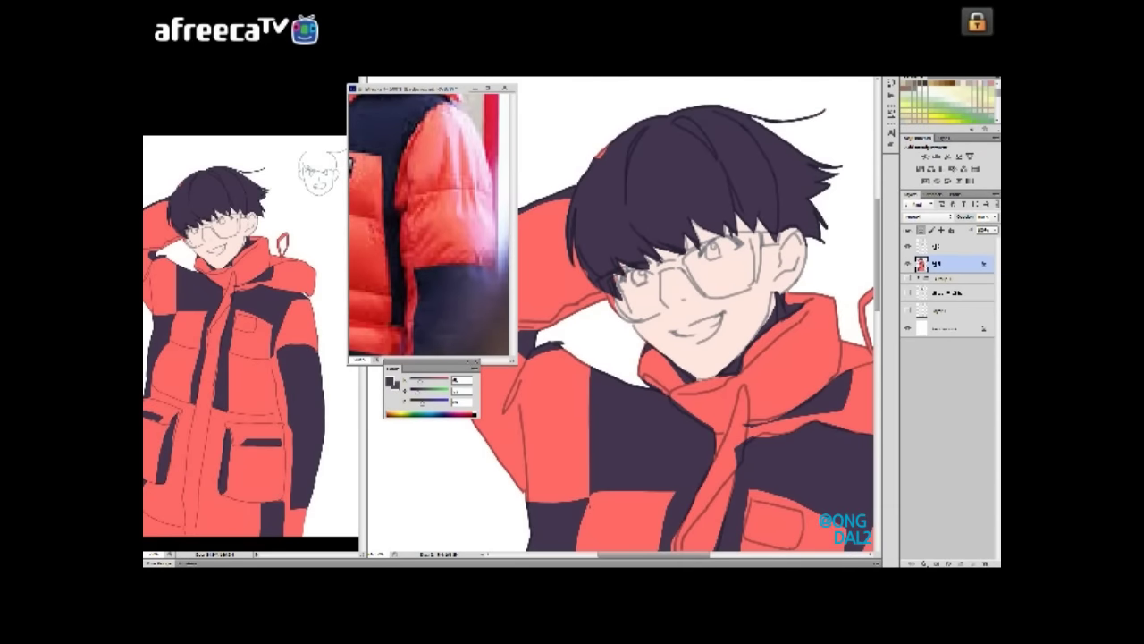
key("ctrl+plus")
key("ctrl+plus")
mouse_move(676, 270)
left_mouse_down()
mouse_move(732, 242)
mouse_move(797, 231)
mouse_move(790, 308)
left_mouse_up()
mouse_move(801, 230)
left_mouse_down()
mouse_move(790, 309)
mouse_move(831, 245)
left_mouse_up()
mouse_move(796, 308)
left_mouse_down()
mouse_move(689, 268)
mouse_move(706, 316)
left_mouse_up()
mouse_move(625, 313)
left_mouse_down()
mouse_move(671, 286)
mouse_move(666, 351)
mouse_move(648, 300)
left_mouse_up()
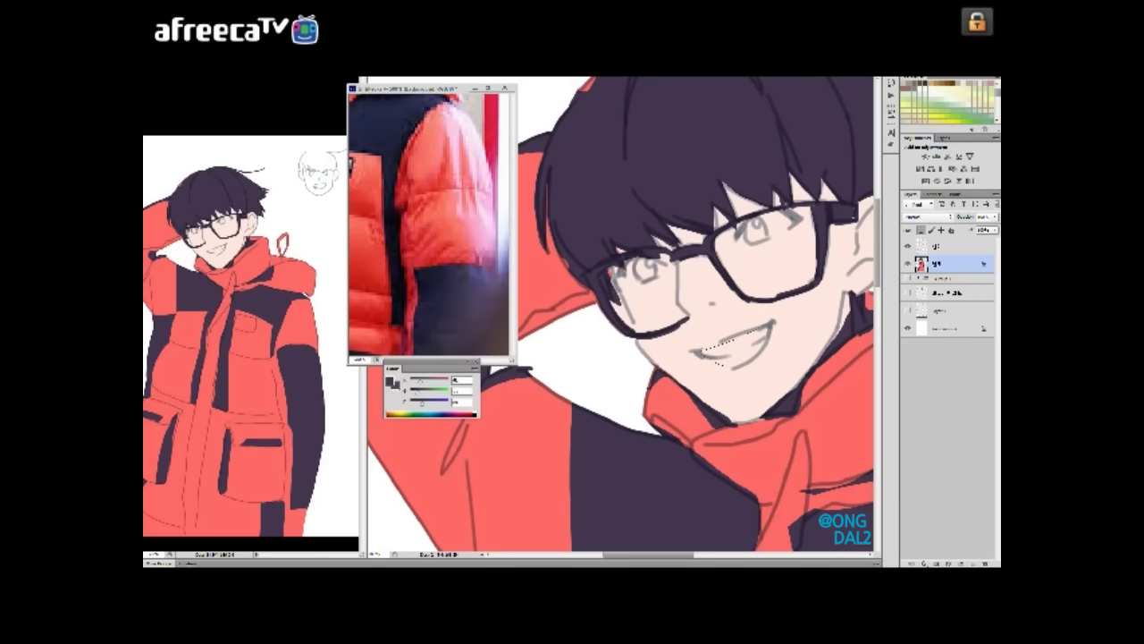
- Select the eyes and open mouth, and brush a soft pink blush onto the skin around the eyes
left_click_drag(636, 283, 625, 273)
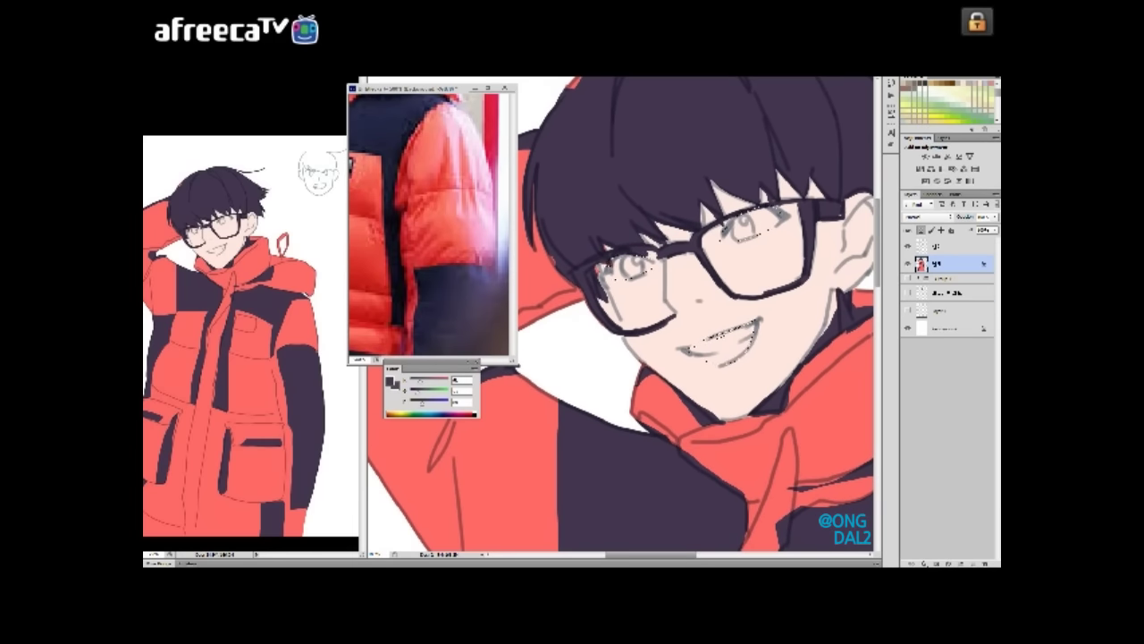
right_click(741, 295)
double_click(809, 359)
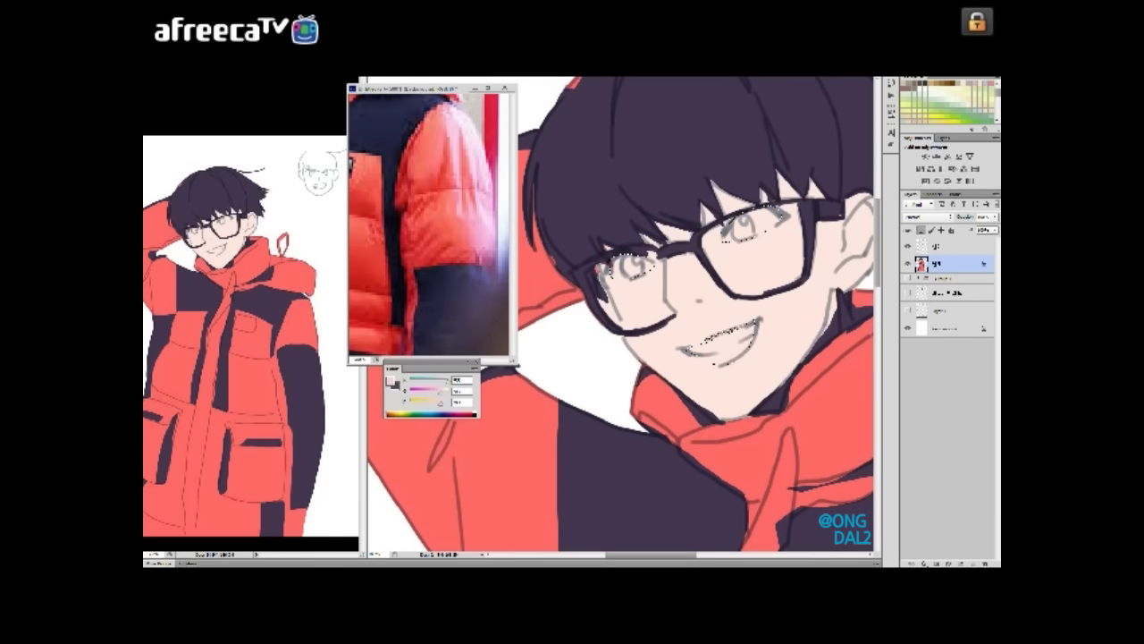
left_click_drag(650, 270, 628, 254)
right_click(756, 201)
double_click(786, 241)
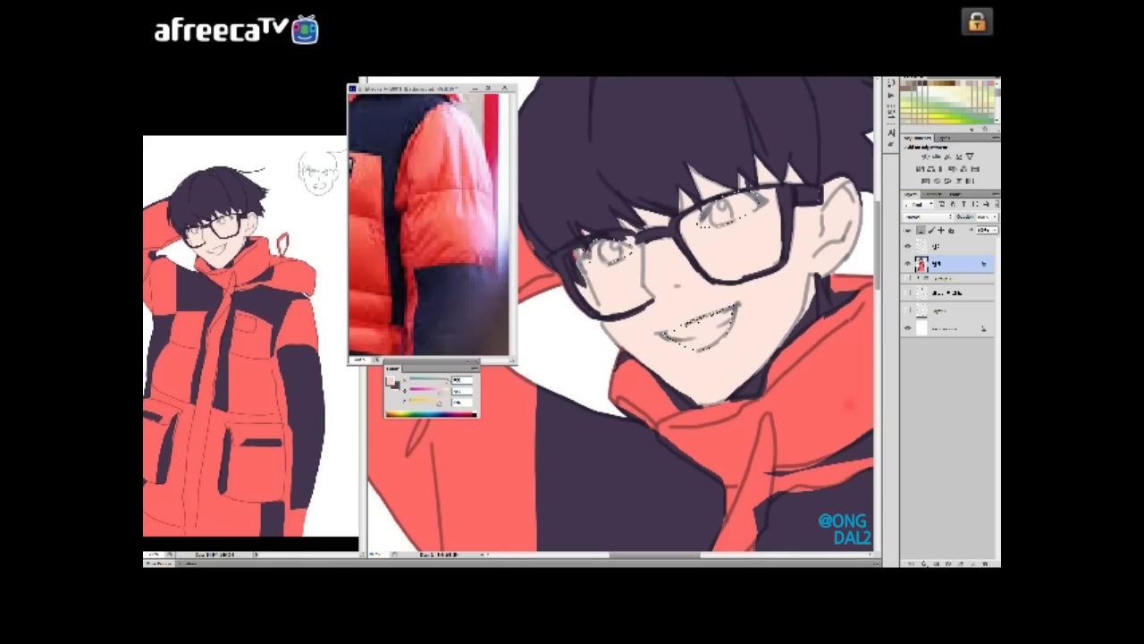
left_click_drag(706, 230, 767, 230)
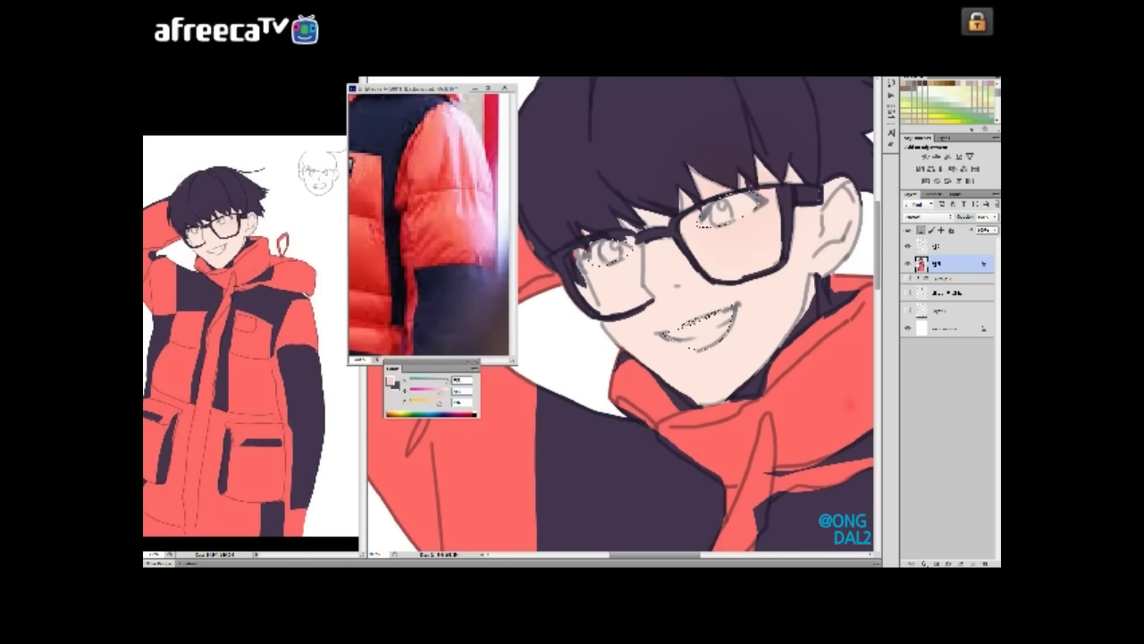
mouse_move(679, 268)
left_mouse_down()
mouse_move(652, 257)
mouse_move(688, 268)
left_mouse_up()
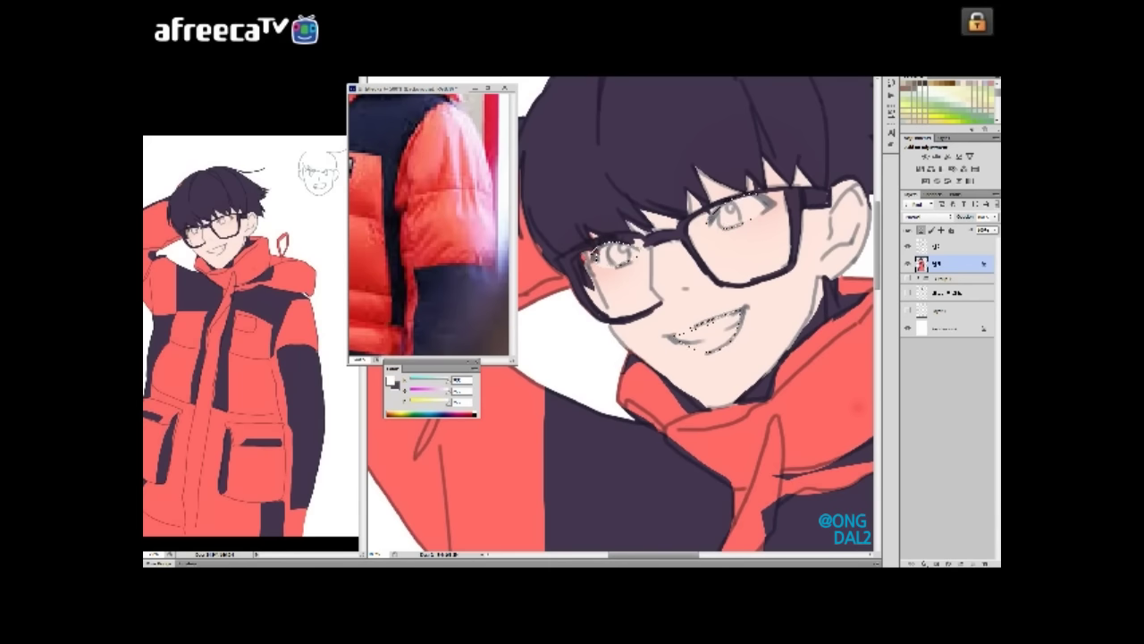
- Fill the selected eyes and teeth with white, and paint both irises dark purple
key("alt+BackSpace")
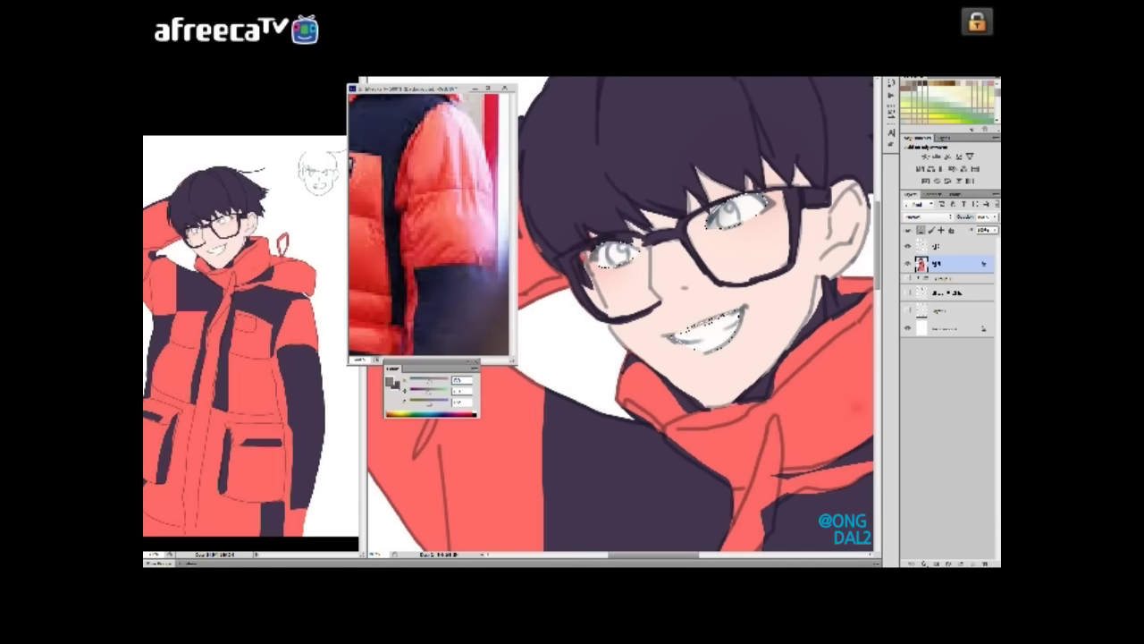
left_click_drag(688, 269, 670, 241)
left_click_drag(710, 187, 726, 202)
left_click_drag(597, 218, 608, 234)
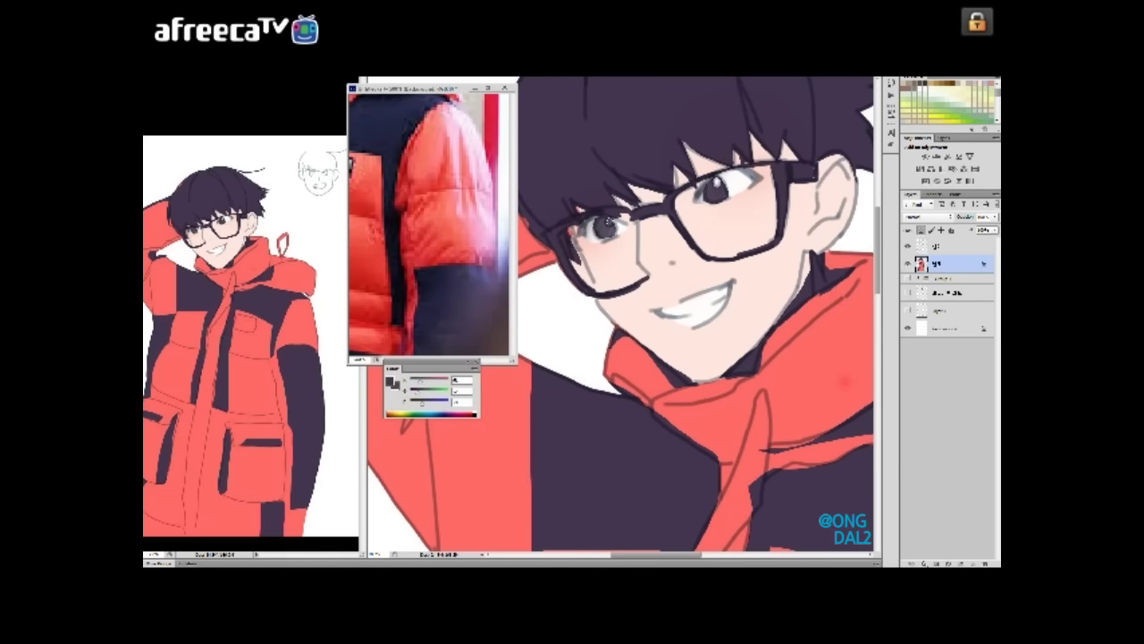
- Add a new shadow layer clipped to the base color layer and set its blend mode to Multiply
key("ctrl+minus")
key("ctrl+plus")
key("ctrl+plus")
key("ctrl+minus")
key("ctrl+minus")
key("ctrl+minus")
key("ctrl+shift+n")
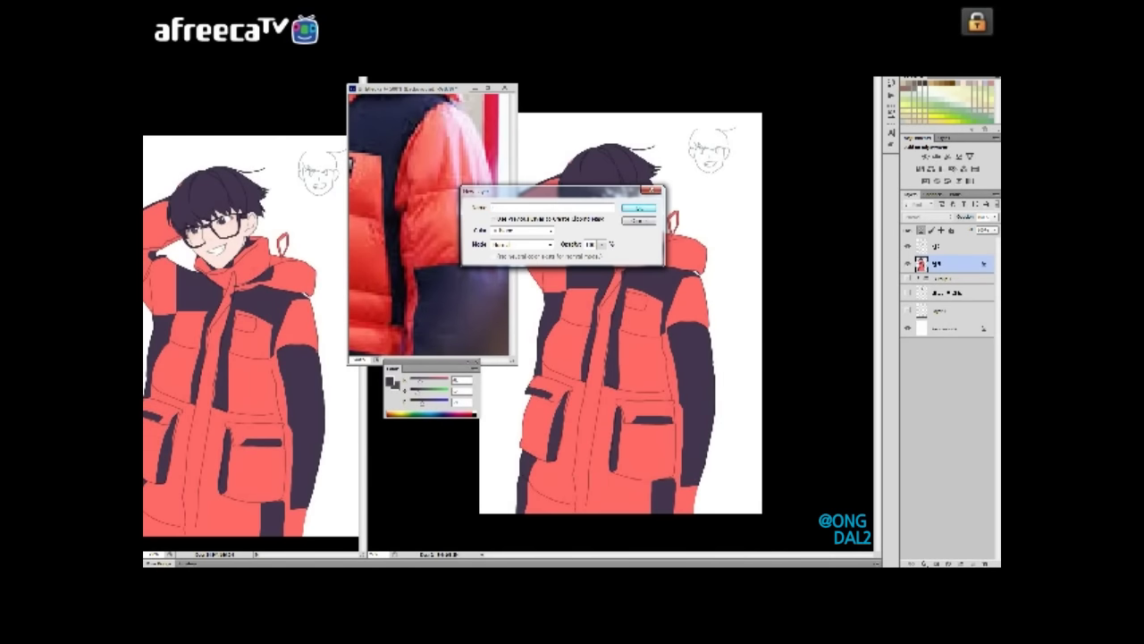
key("Return")
key("ctrl+shift+e")
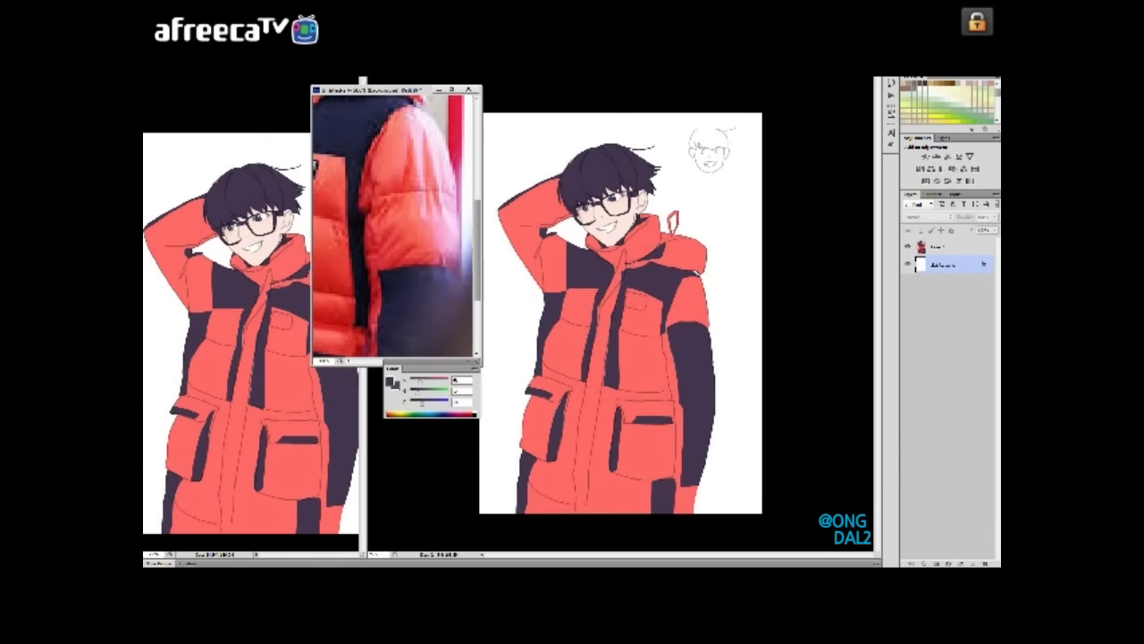
key("ctrl+z")
left_click(921, 217)
- Choose a light grayish lavender as the brush color for the shadows
right_click(630, 219)
key("x")
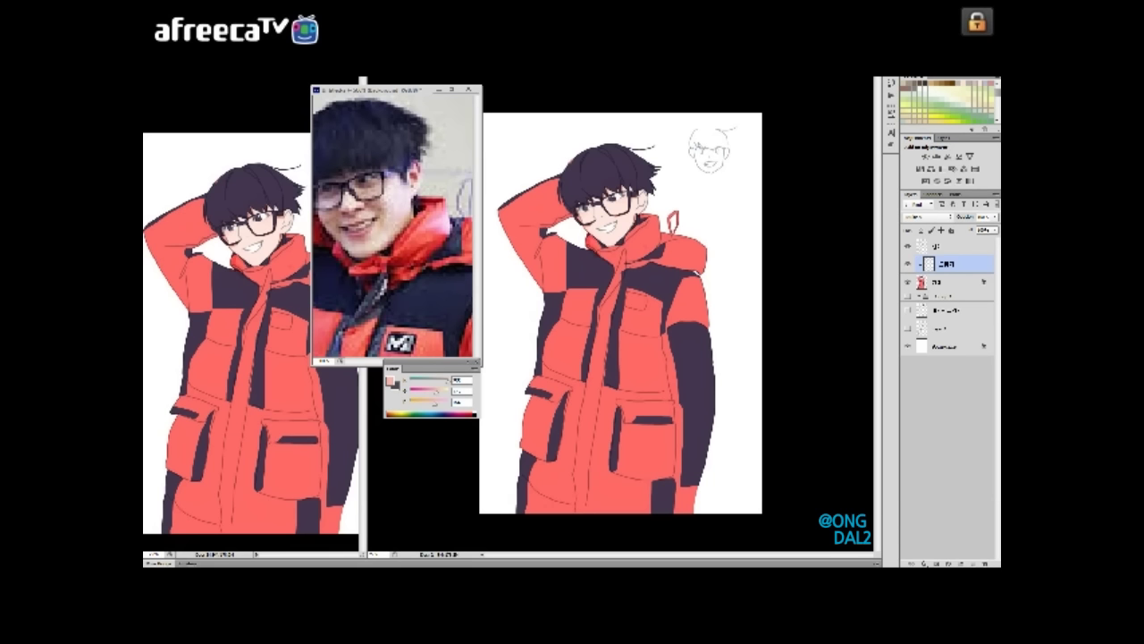
key("x")
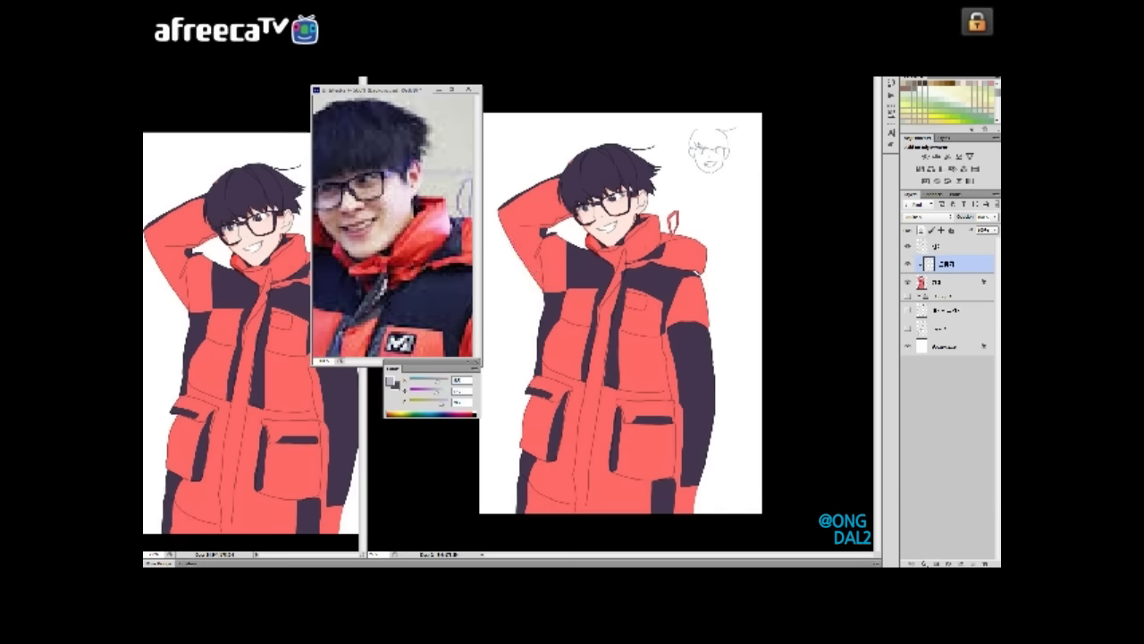
left_click(390, 381)
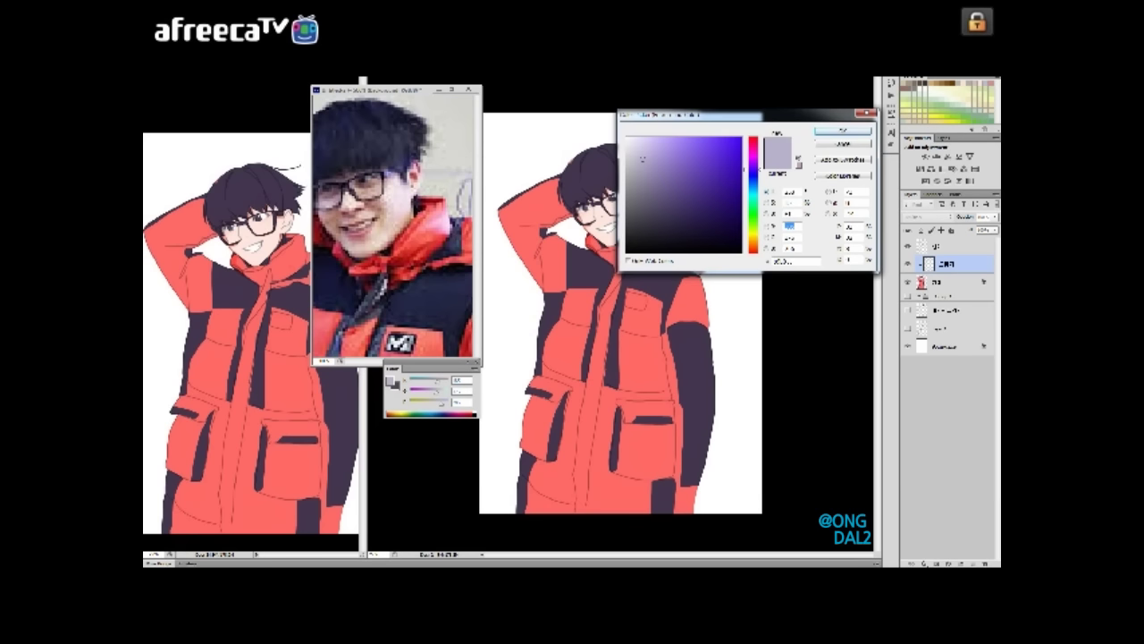
key("Return")
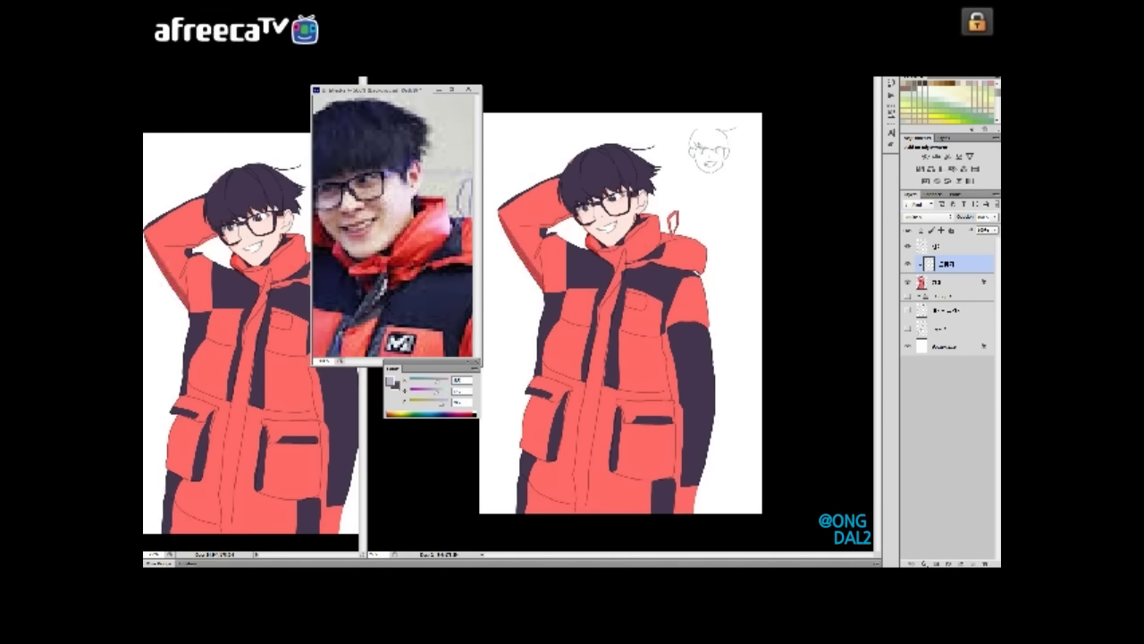
- Brush shadows onto the jacket around the collar, the raised arm's side of the body and the pocket below it
left_click_drag(241, 268, 205, 259)
left_click_drag(194, 308, 194, 338)
left_click_drag(189, 265, 189, 393)
mouse_move(187, 349)
left_mouse_down()
mouse_move(188, 399)
mouse_move(173, 424)
left_mouse_up()
left_click_drag(195, 472, 167, 488)
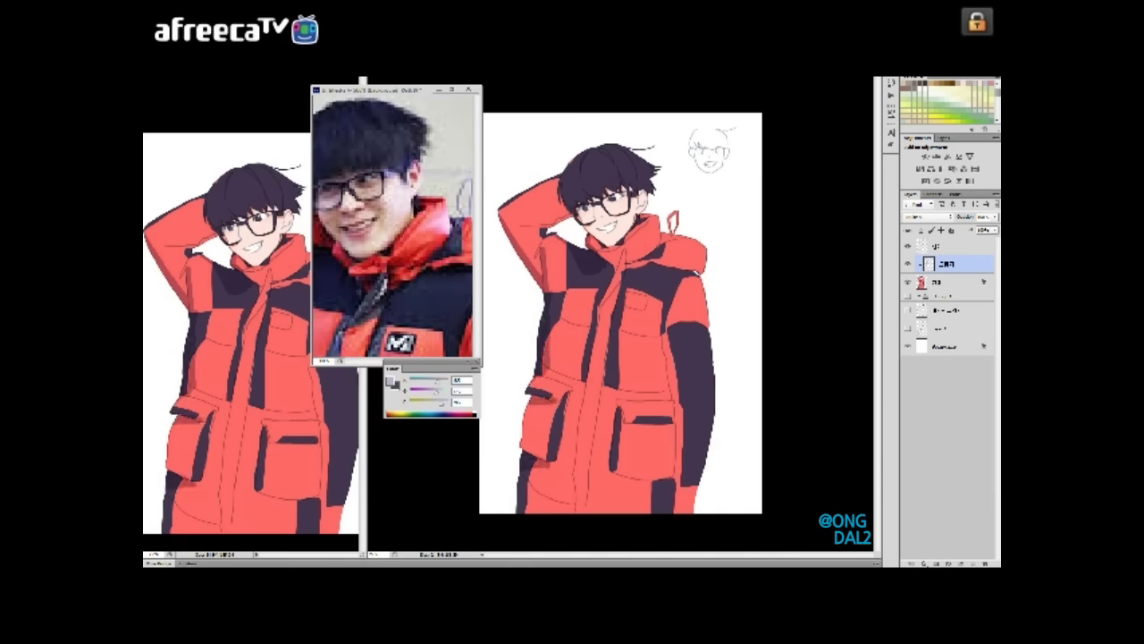
- Brush shadows under the hood, around the large front pocket, along the lowered sleeve and across the jacket's lower hem
left_click_drag(699, 261, 660, 279)
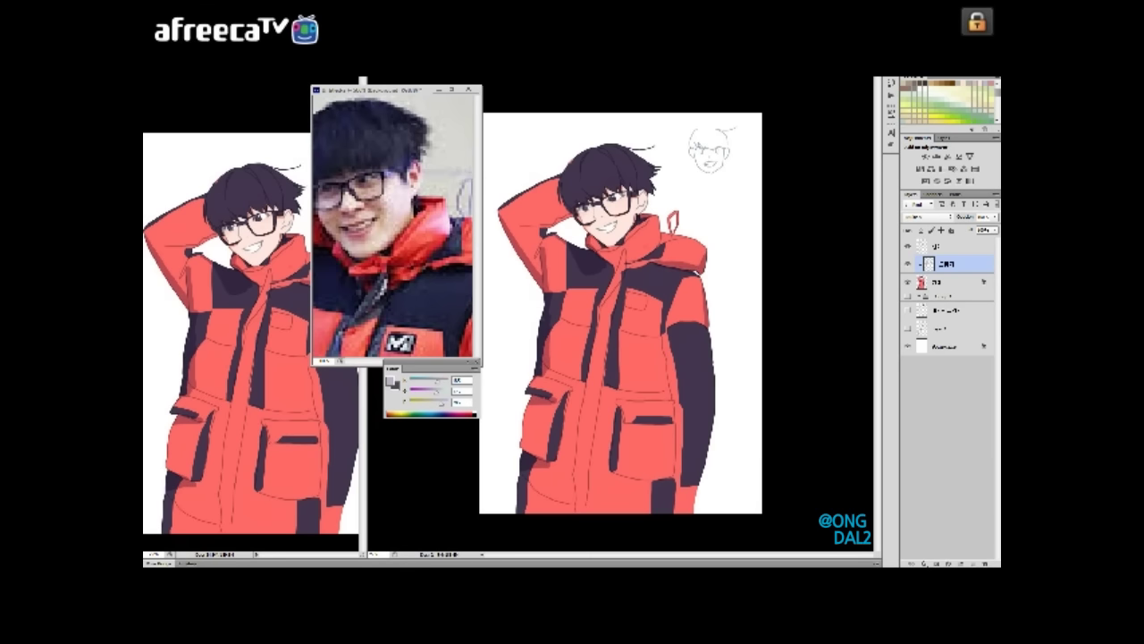
mouse_move(674, 424)
left_mouse_down()
mouse_move(676, 476)
mouse_move(636, 486)
left_mouse_up()
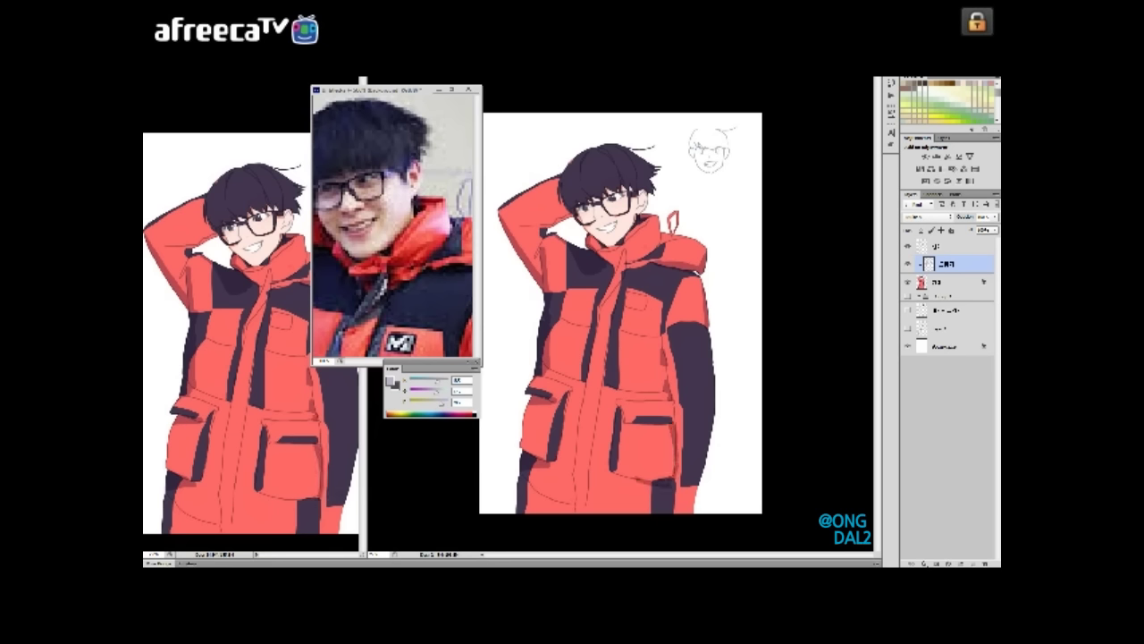
left_click_drag(712, 376, 693, 515)
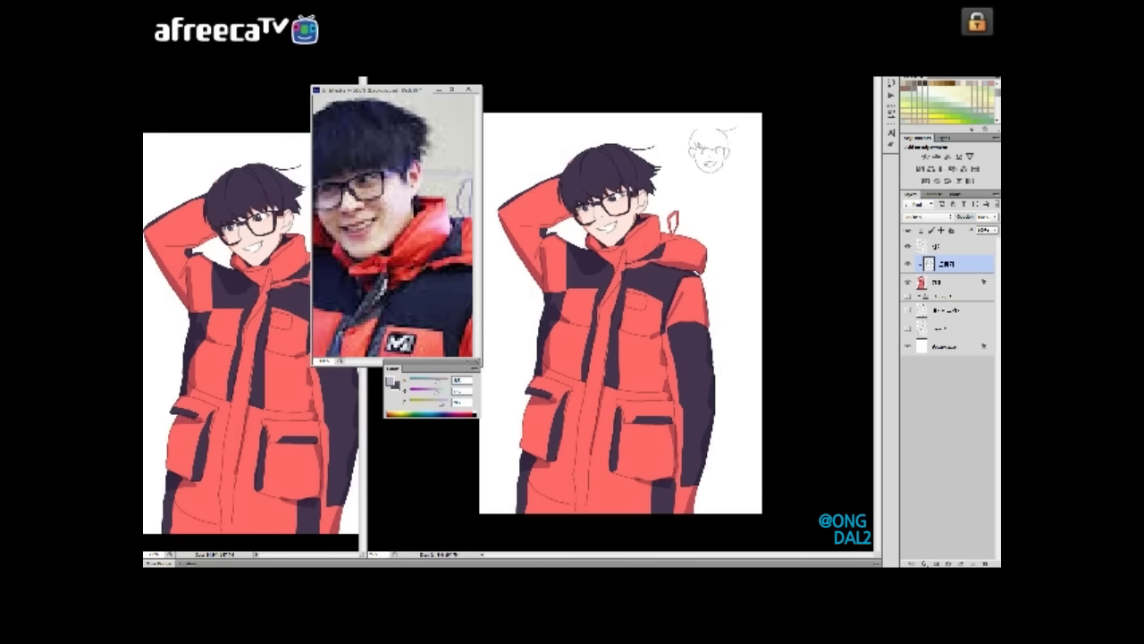
mouse_move(581, 474)
left_mouse_down()
mouse_move(578, 513)
mouse_move(535, 502)
mouse_move(522, 513)
left_mouse_up()
- Fill the background layer with lavender and shift it to a bluer tone with Hue/Saturation and Color Balance
key("ctrl+minus")
left_click(945, 346)
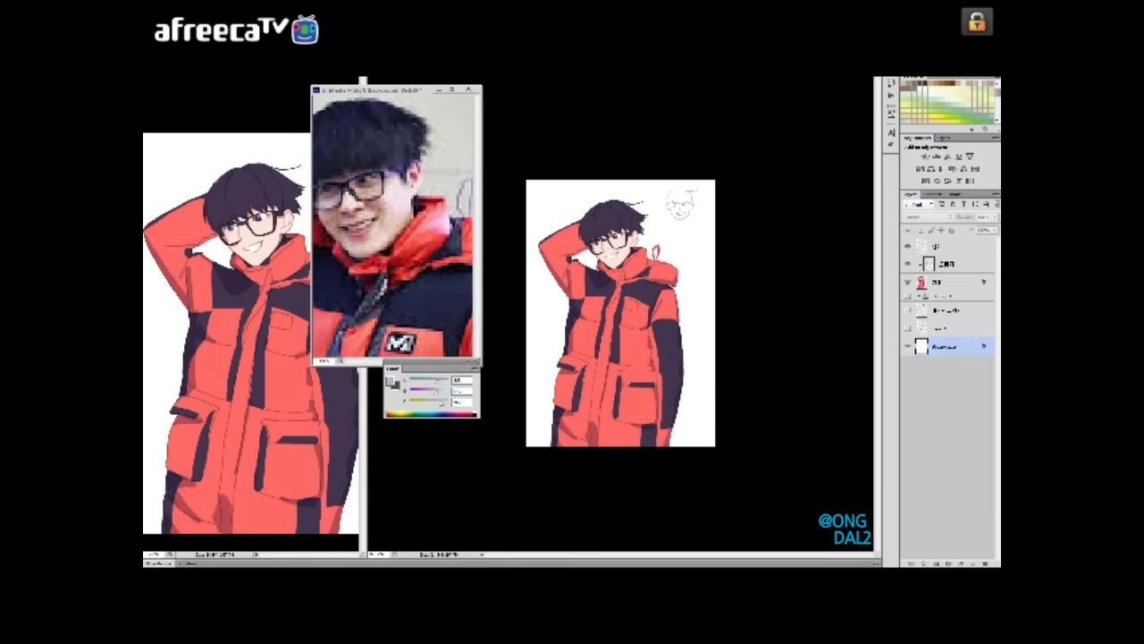
key("alt+BackSpace")
key("ctrl+u")
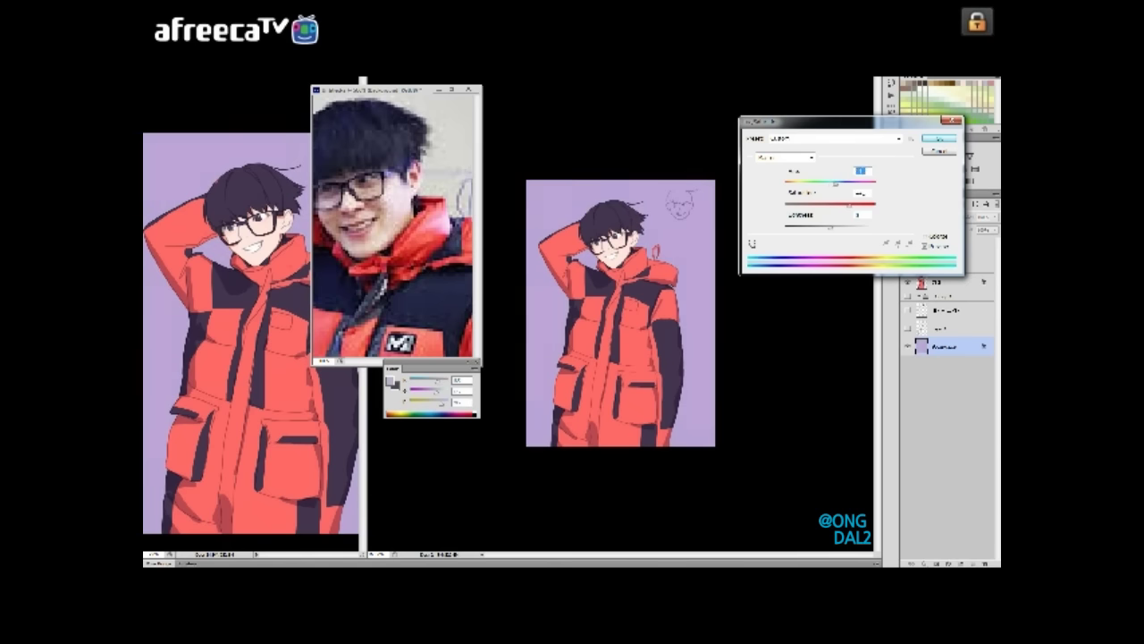
key("Return")
key("ctrl+b")
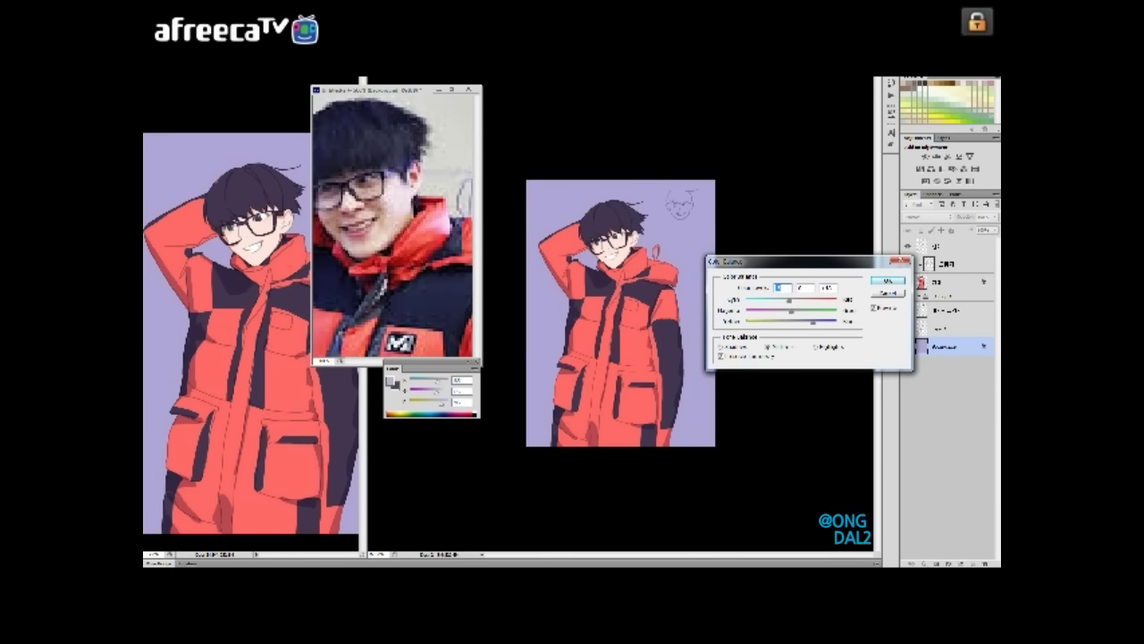
key("Return")
- Place a darker blue silhouette of the figure as an offset cast shadow on its own layer behind the character
key("ctrl+plus")
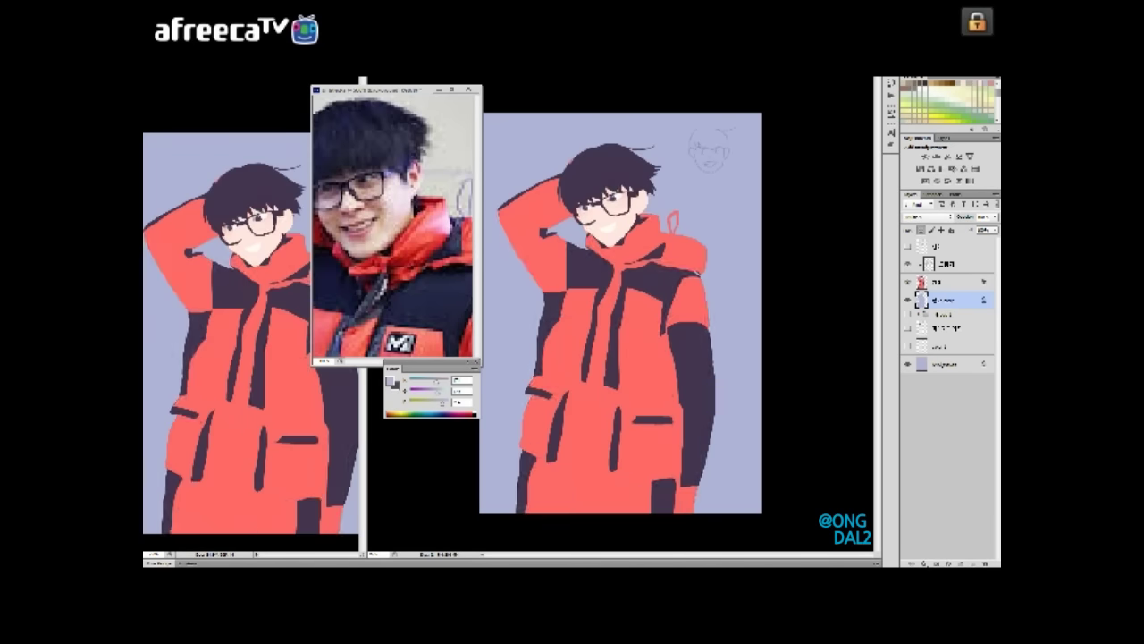
key("Return")
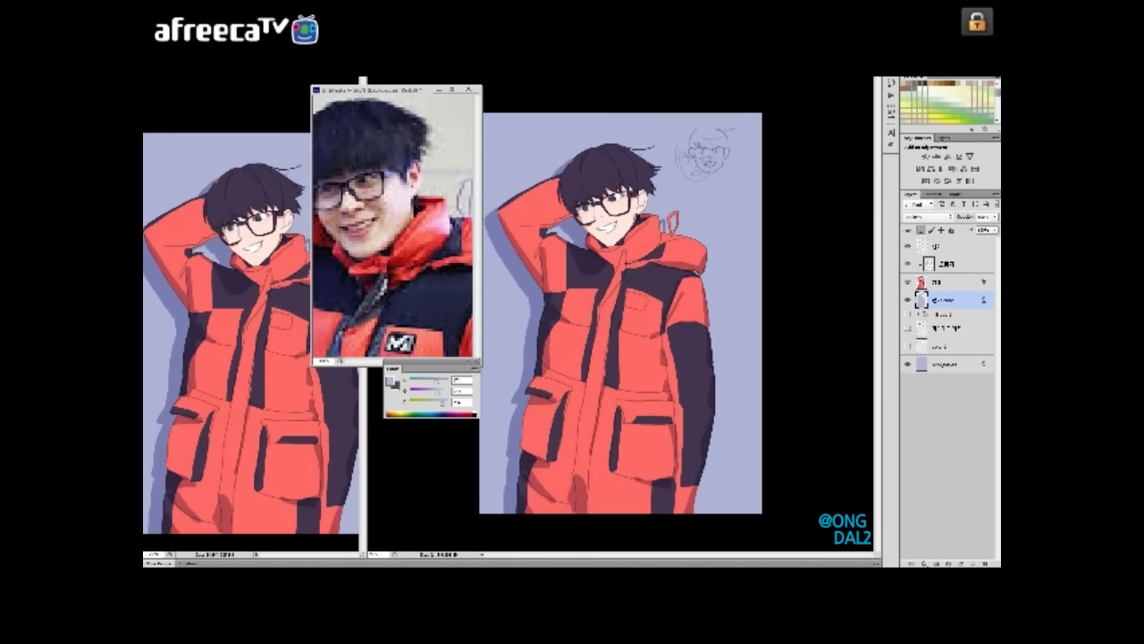
- Recolor the ear's lines on the line art layer with a soft salmon pink
key("ctrl+plus")
key("ctrl+plus")
key("ctrl+plus")
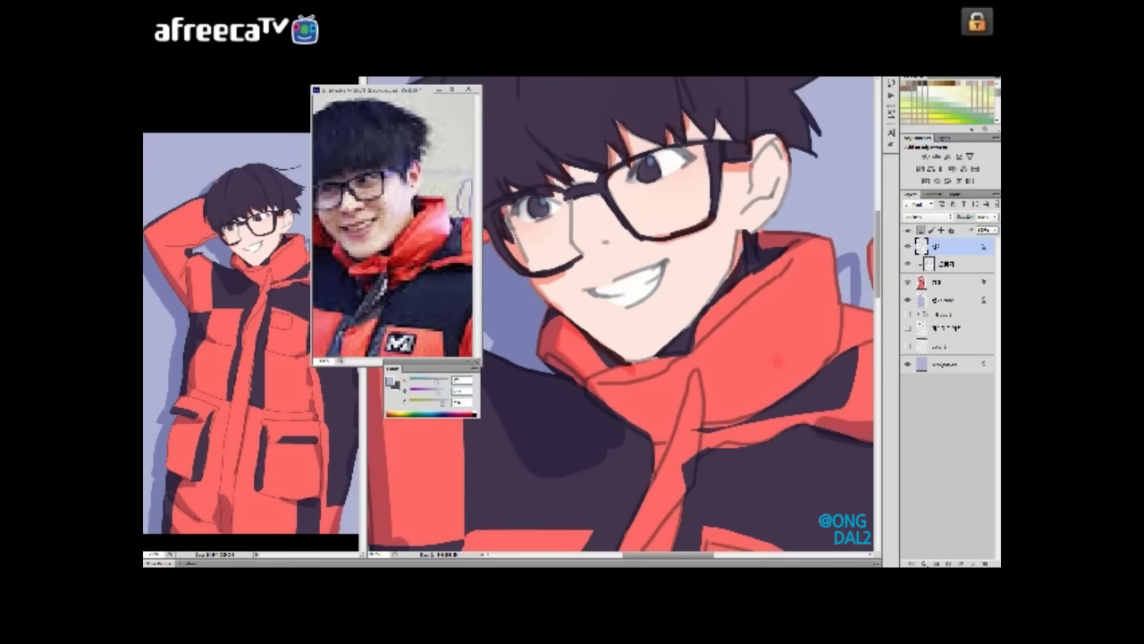
right_click(686, 268)
key("Escape")
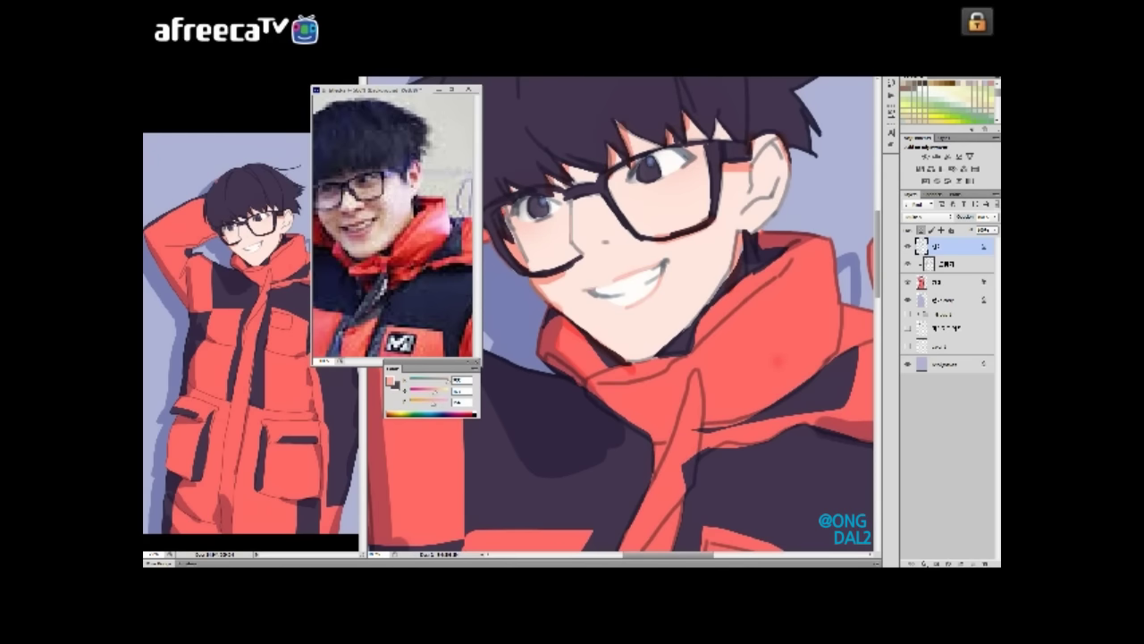
left_click_drag(780, 178, 783, 213)
key("d")
key("ctrl+minus")
key("ctrl+minus")
key("ctrl+minus")
key("x")
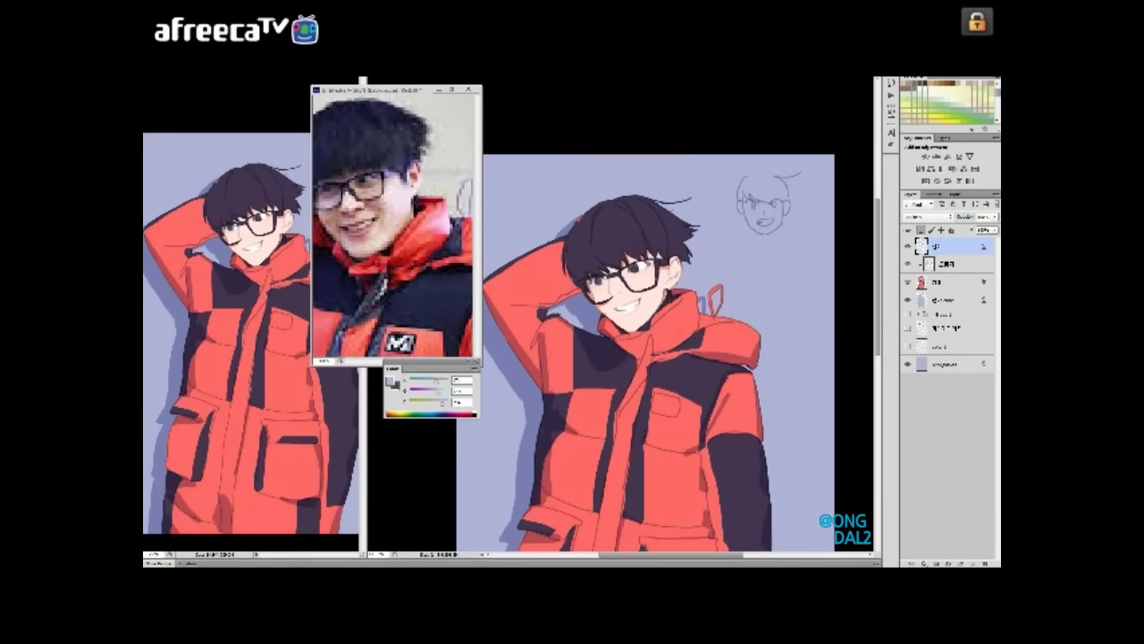
- Sample a dark red from the hood's edge as the brush color
key("ctrl+minus")
left_click(699, 262, "alt")
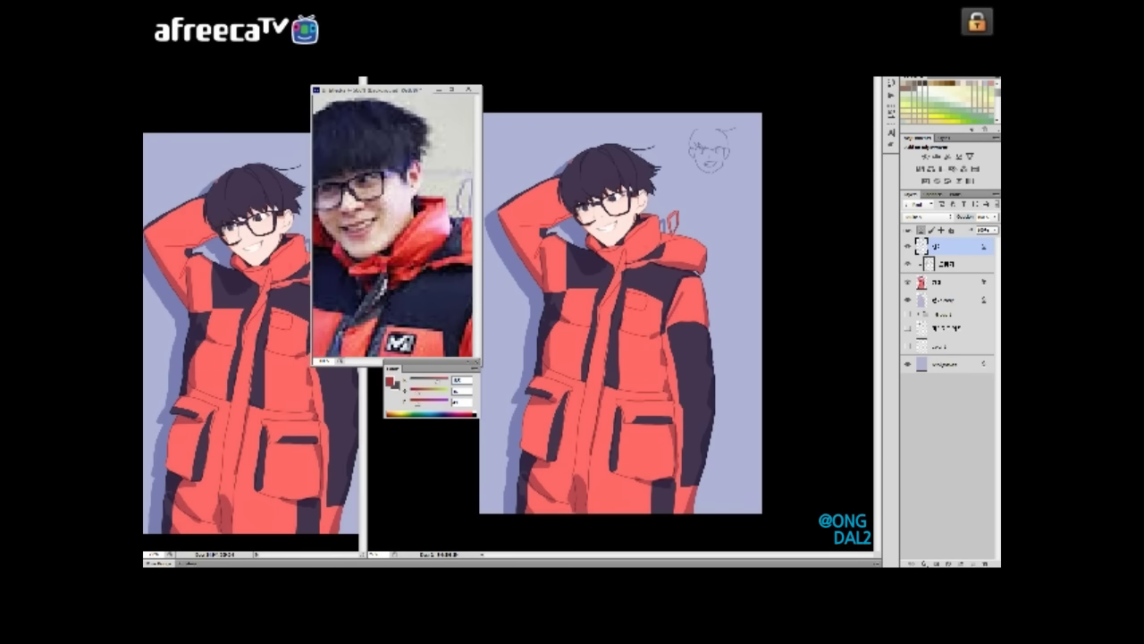
key("ctrl+minus")
key("ctrl+plus")
key("ctrl+plus")
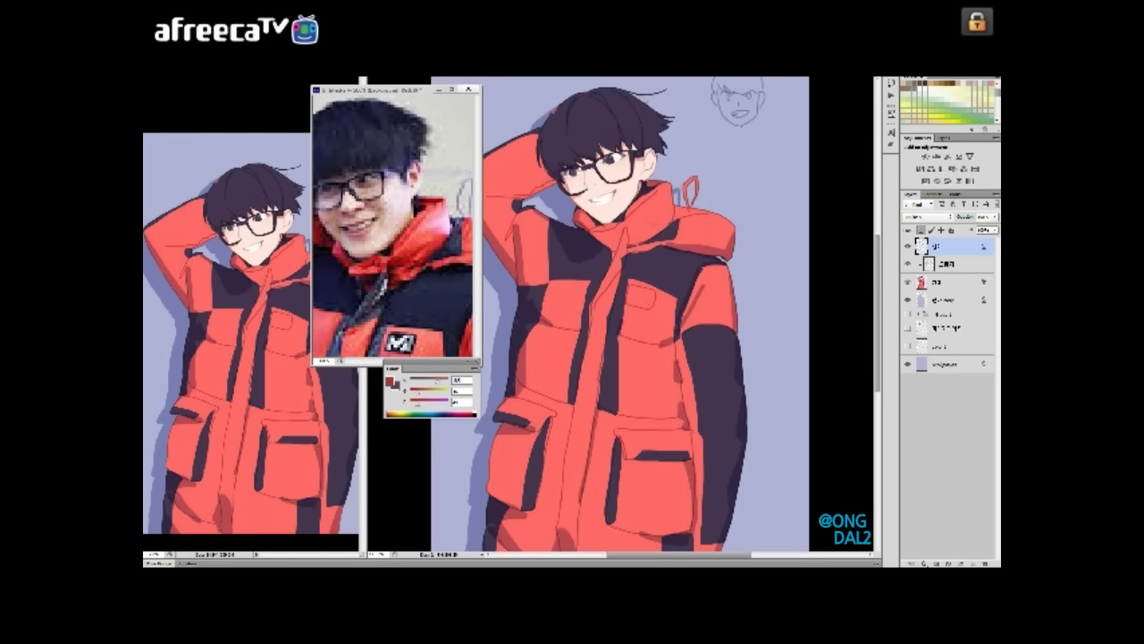
- Close the reference photo without saving and show the finished drawing alone in the workspace
key("ctrl+w")
key("n")
key("f")
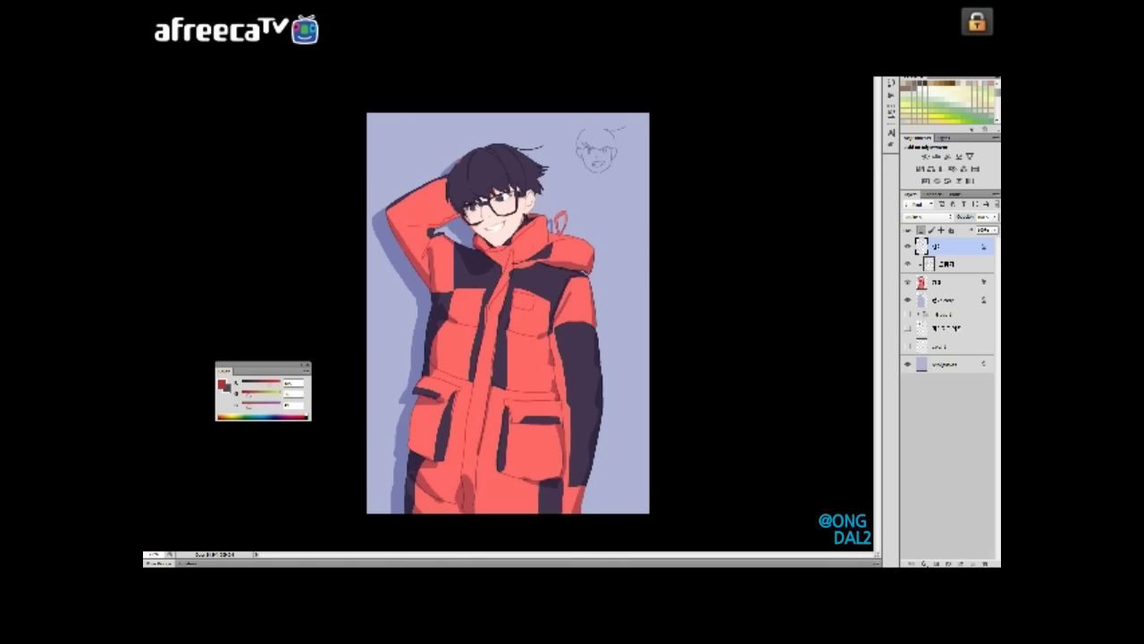